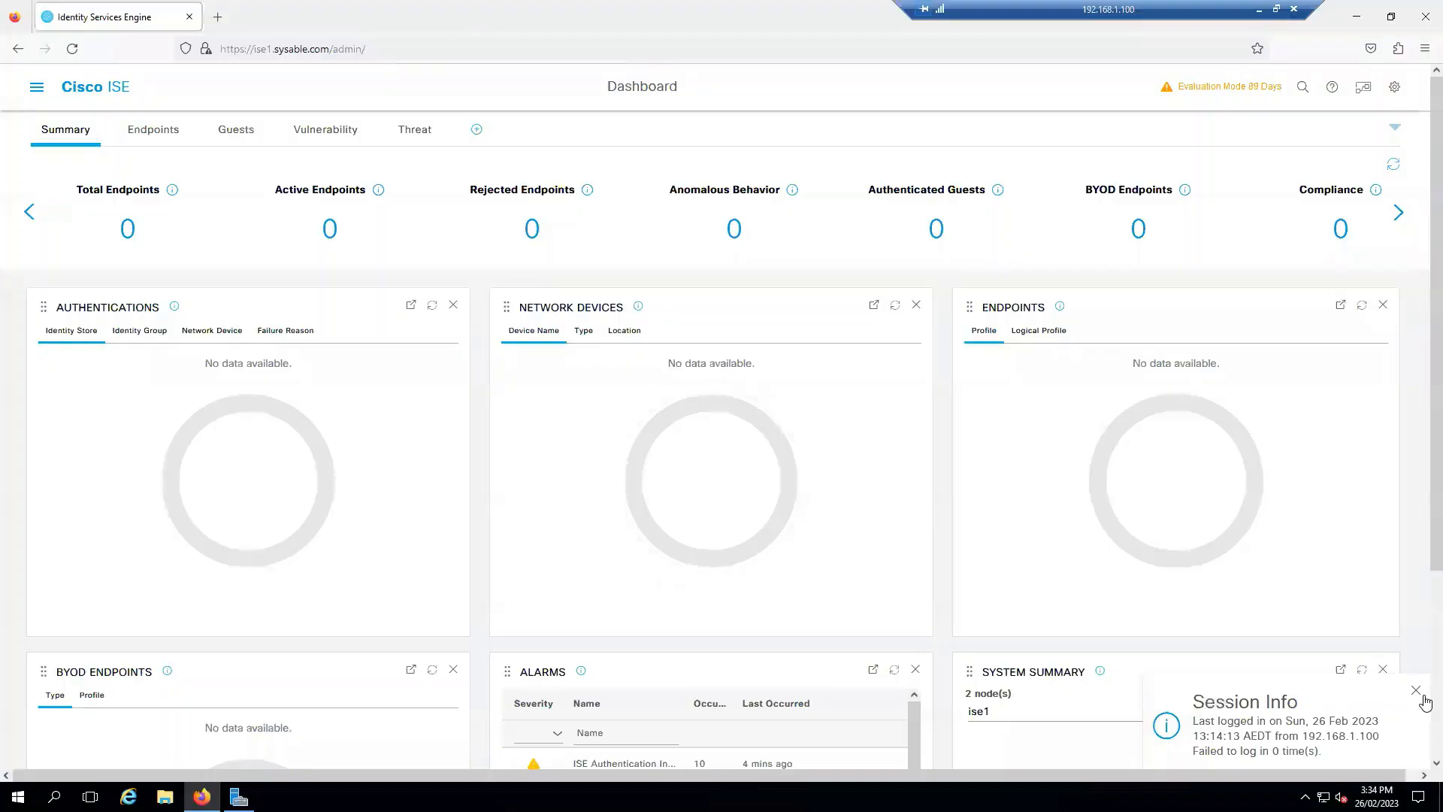
Step: Close the Session Info notice on the Cisco ISE Dashboard
{"action": "left_click", "coordinate": [1416, 691]}
Step: Go to Administration > Network Resources > Network Devices, then the Network Device Groups list
{"action": "left_click", "coordinate": [36, 87]}
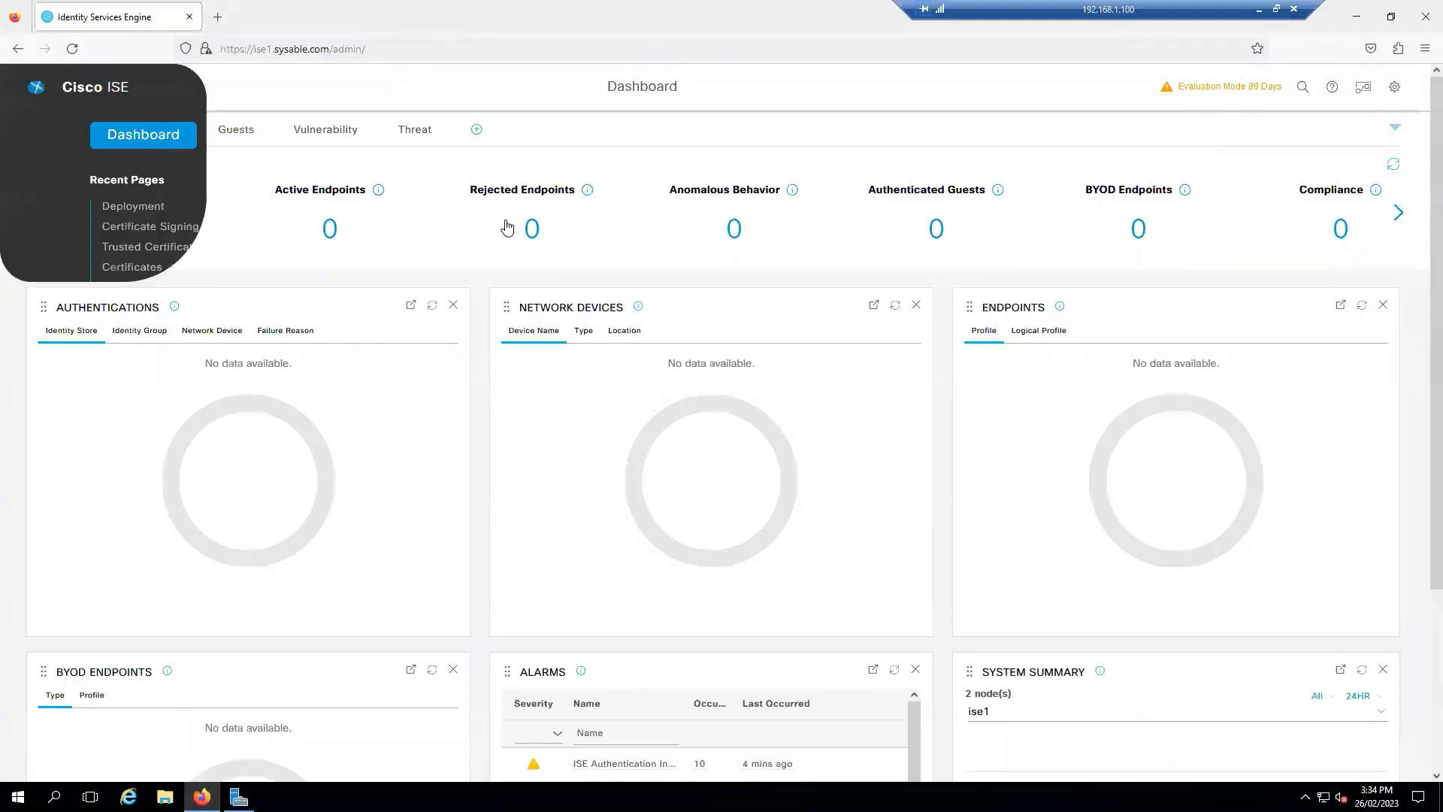
{"action": "left_click", "coordinate": [738, 146]}
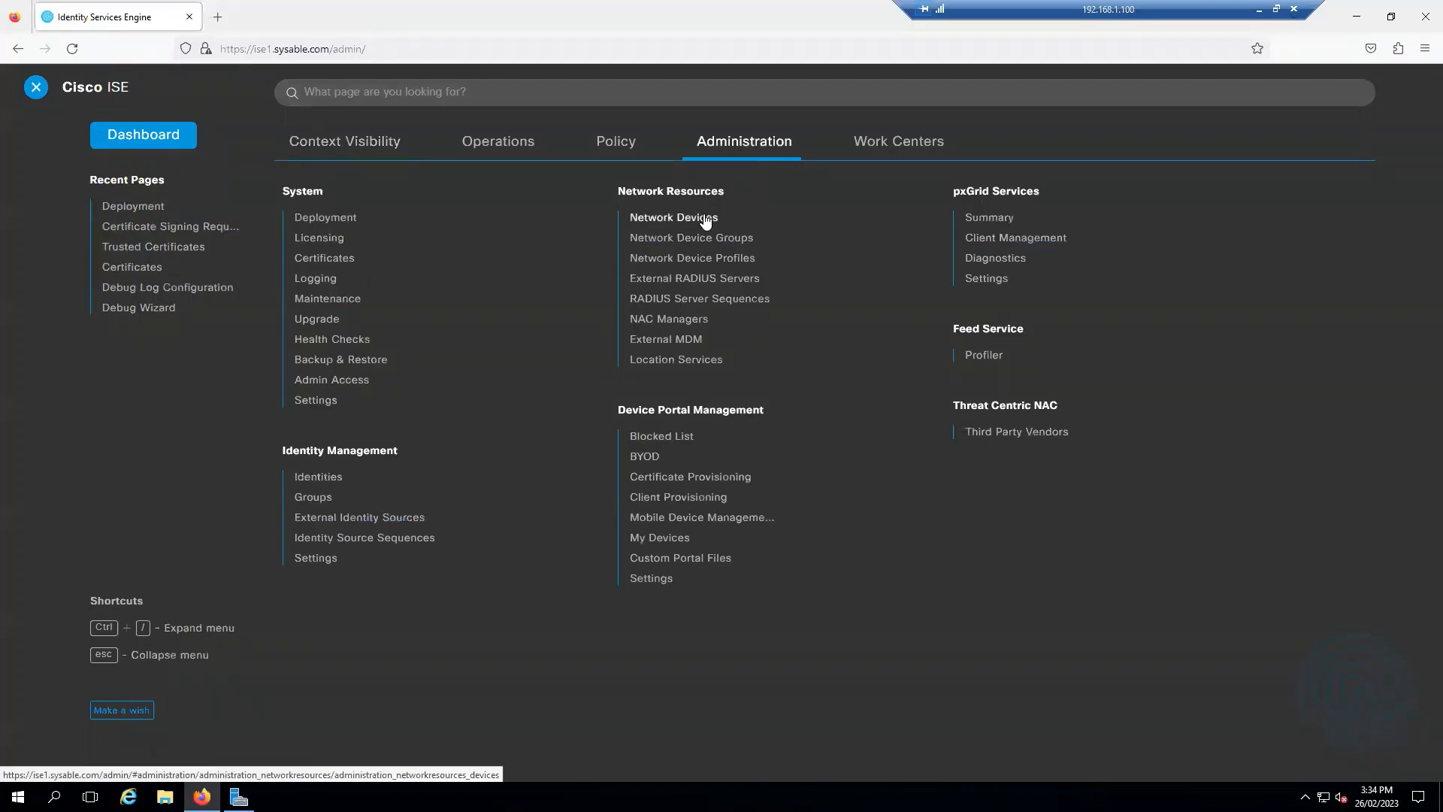
{"action": "left_click", "coordinate": [706, 218]}
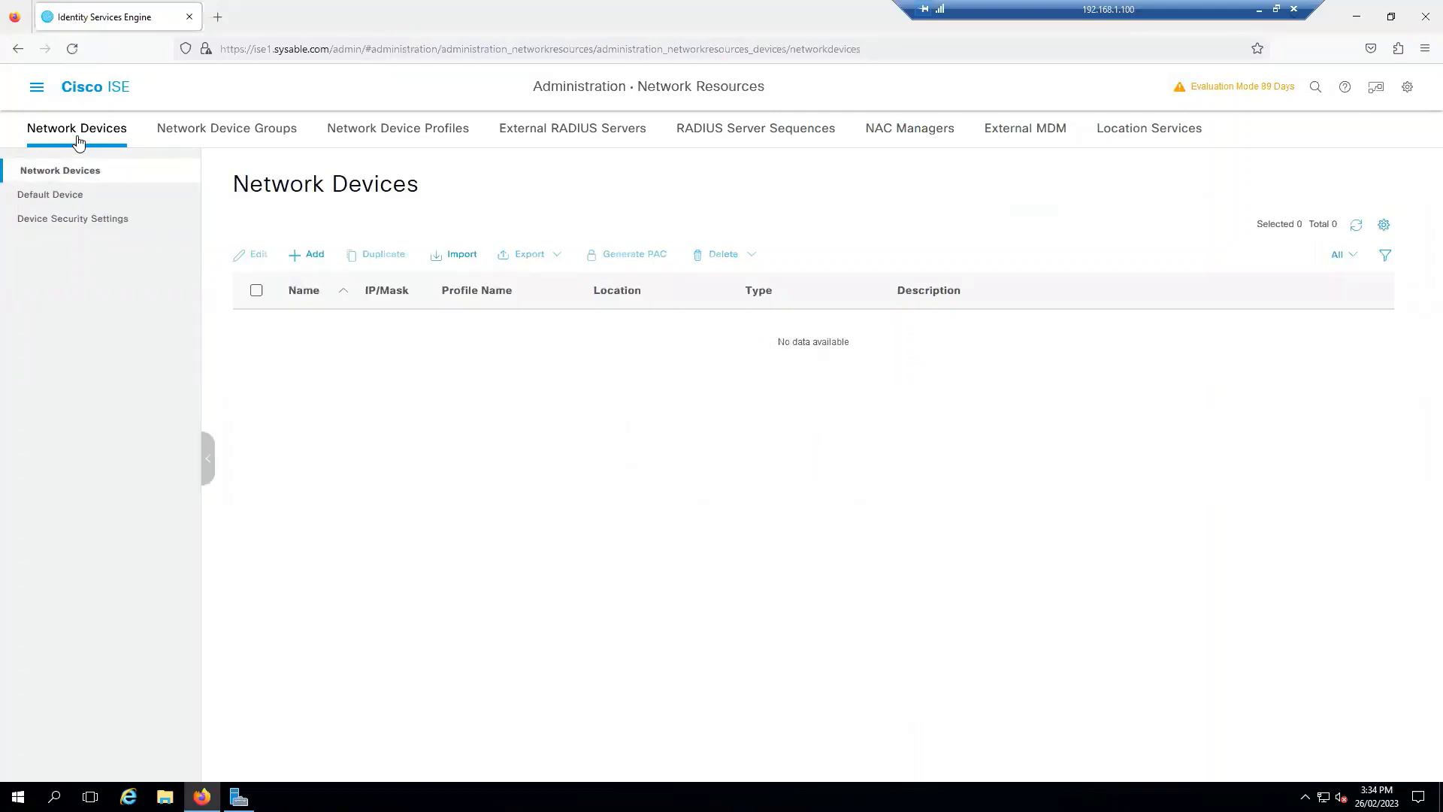
{"action": "left_click", "coordinate": [241, 134]}
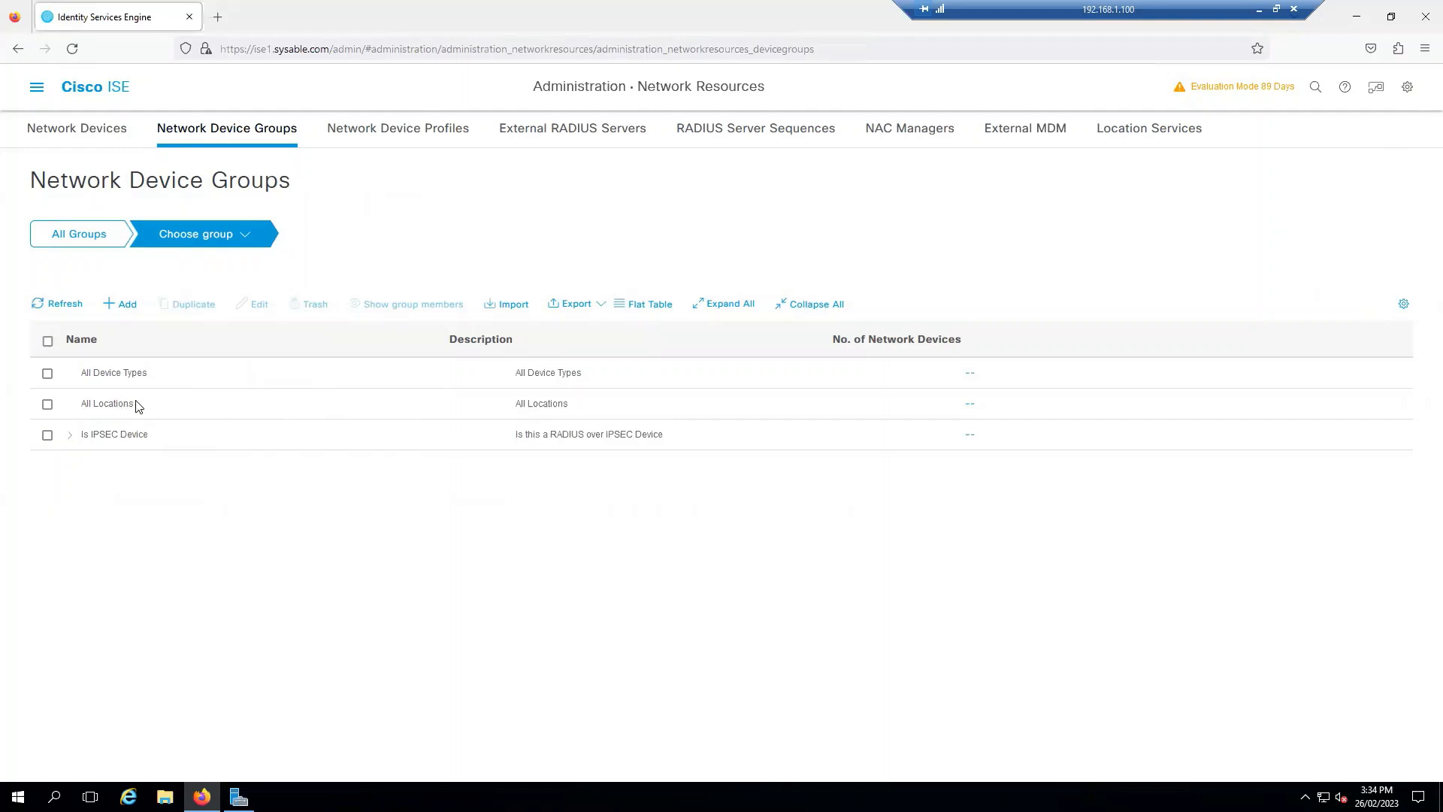
Step: Create a Switches network device group under All Device Types
{"action": "left_click", "coordinate": [127, 311]}
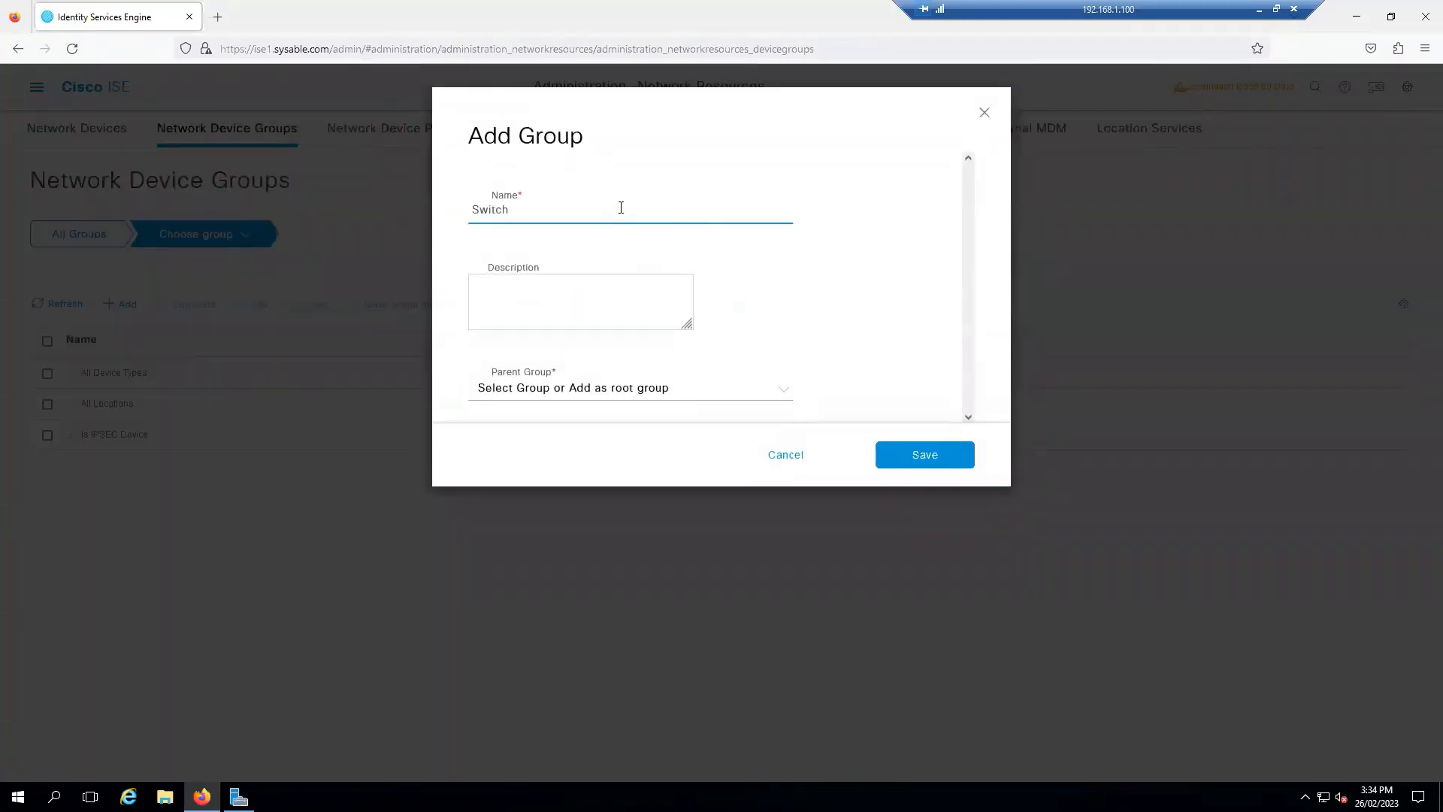
{"action": "left_click", "coordinate": [689, 393]}
{"action": "left_click", "coordinate": [548, 475]}
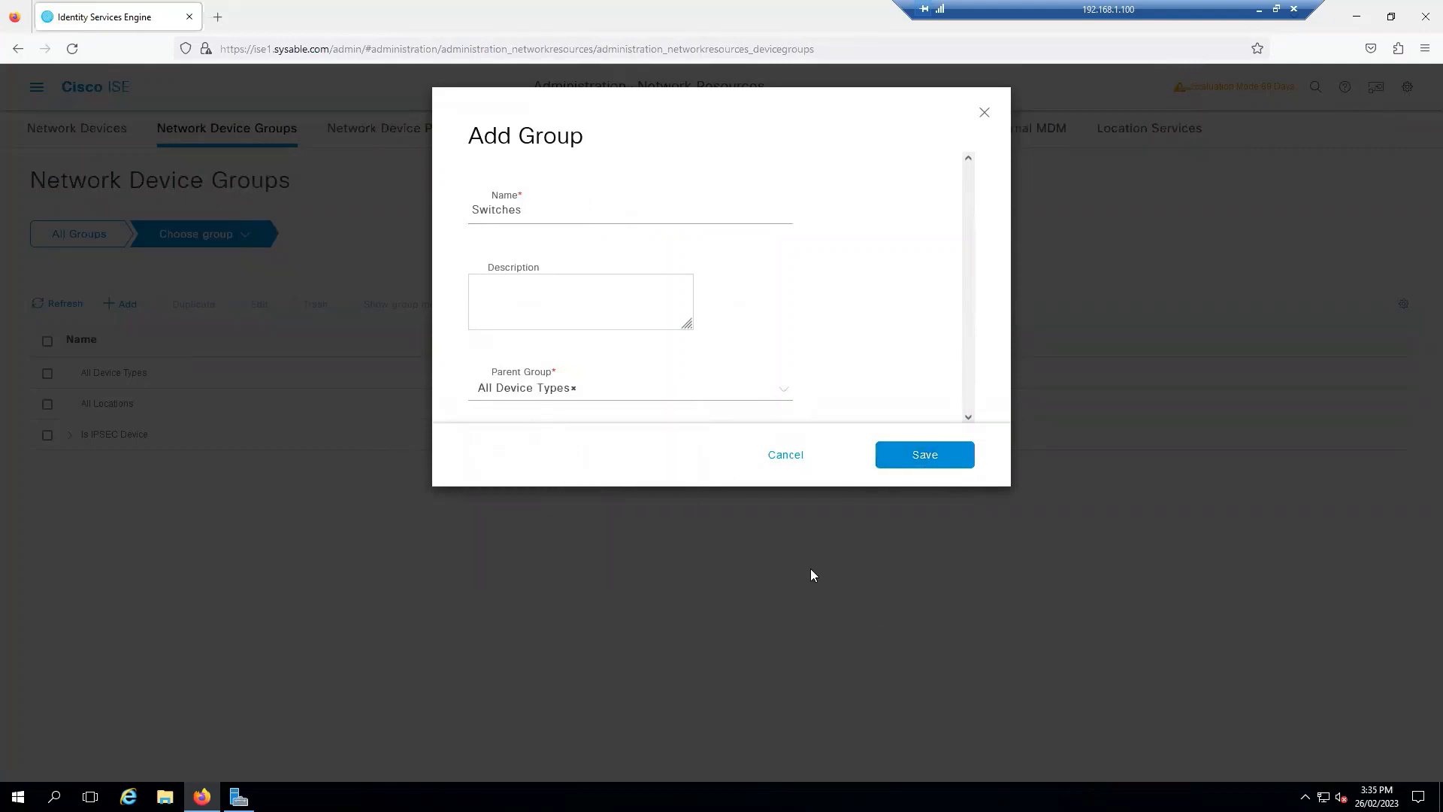
{"action": "left_click", "coordinate": [924, 448]}
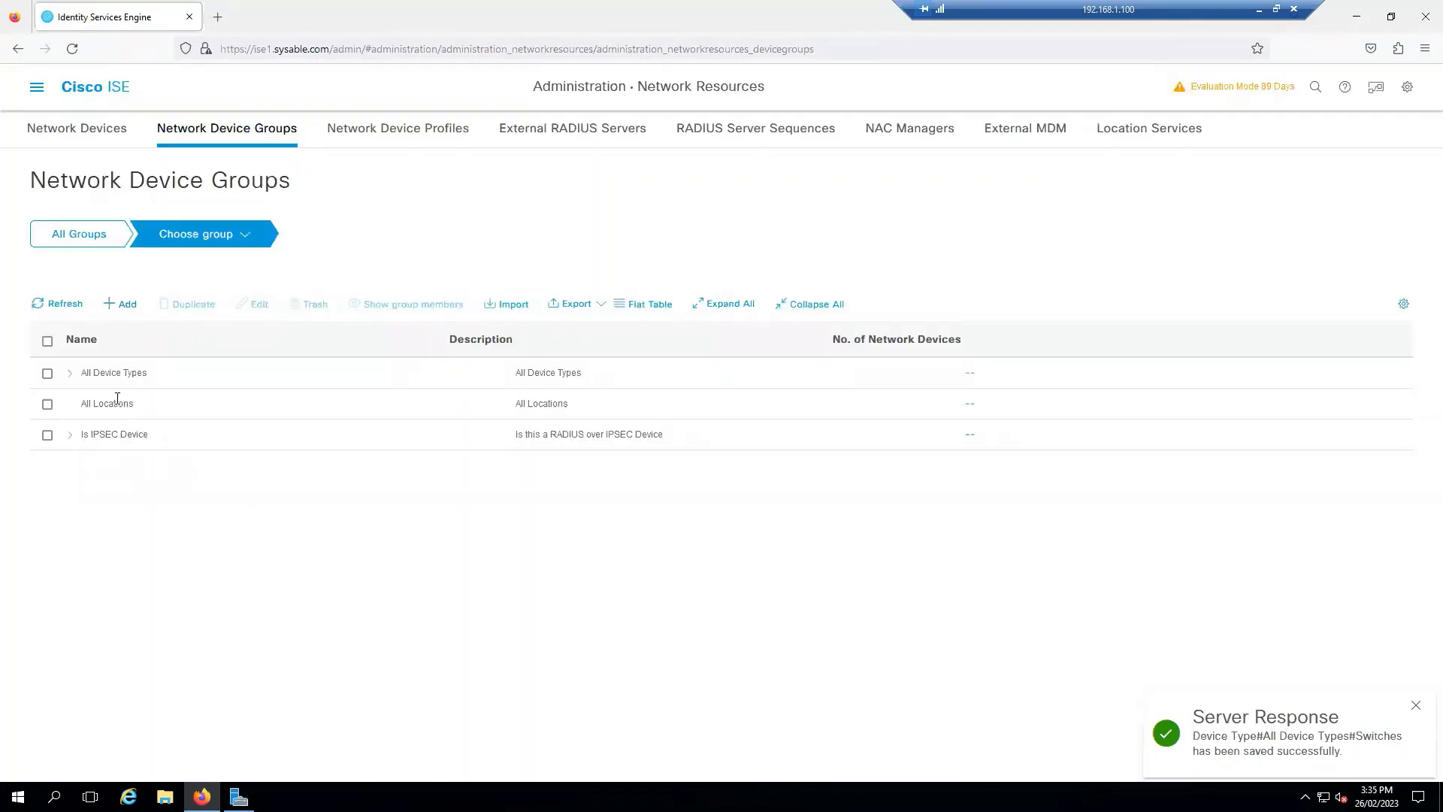
{"action": "left_click", "coordinate": [69, 373]}
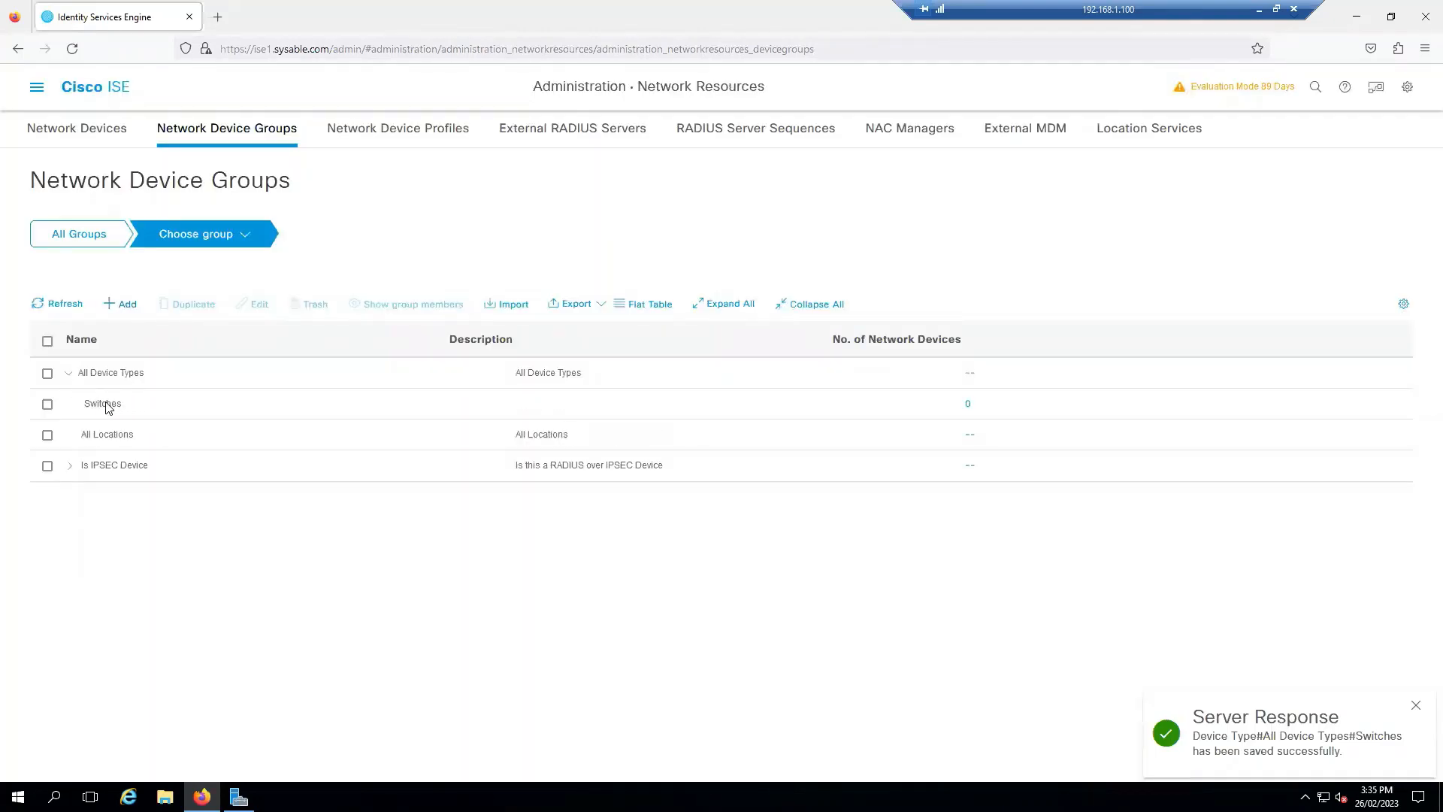
Step: Add a Hobart group under All Locations, then show the Network Device Profiles list
{"action": "left_click", "coordinate": [123, 305]}
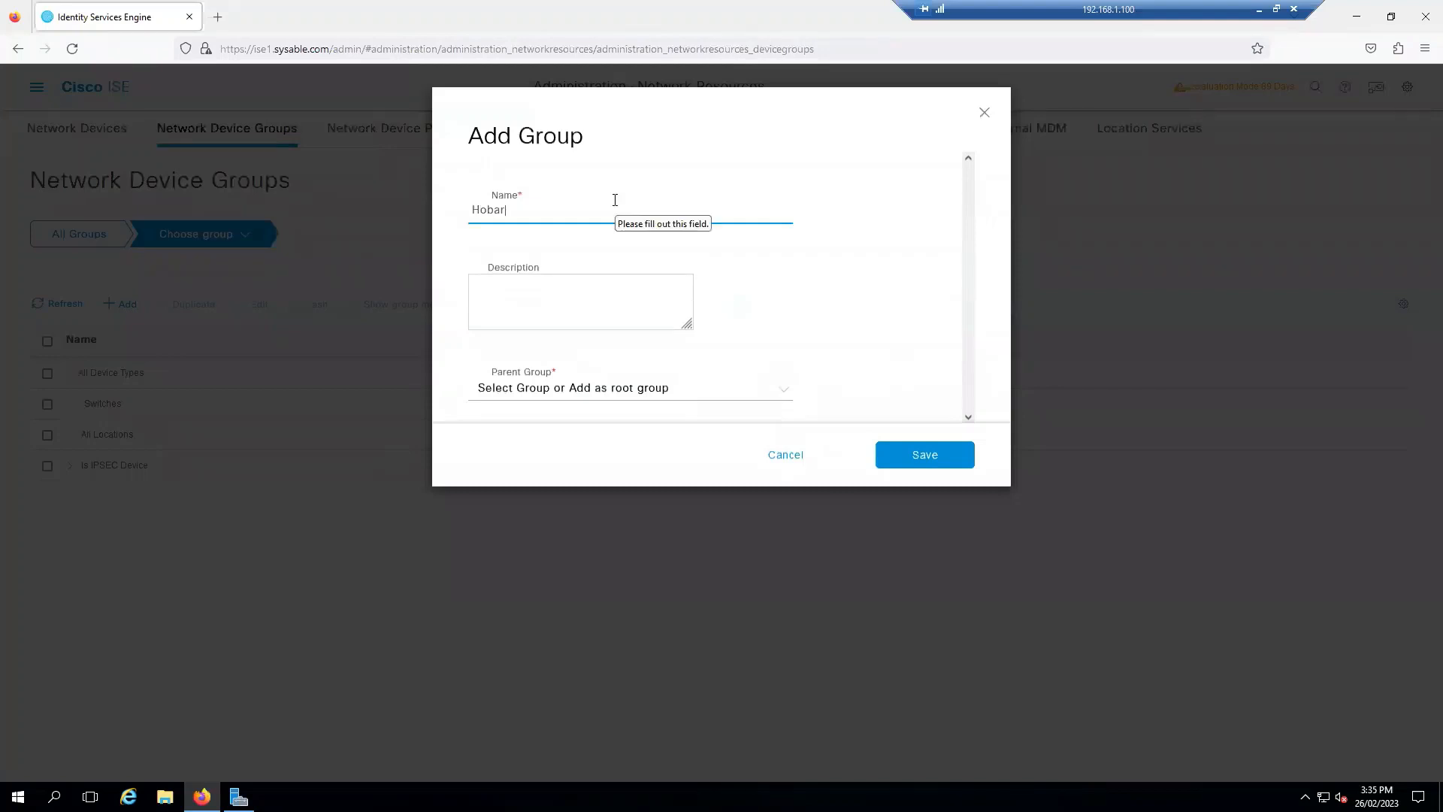
{"action": "left_click", "coordinate": [684, 390]}
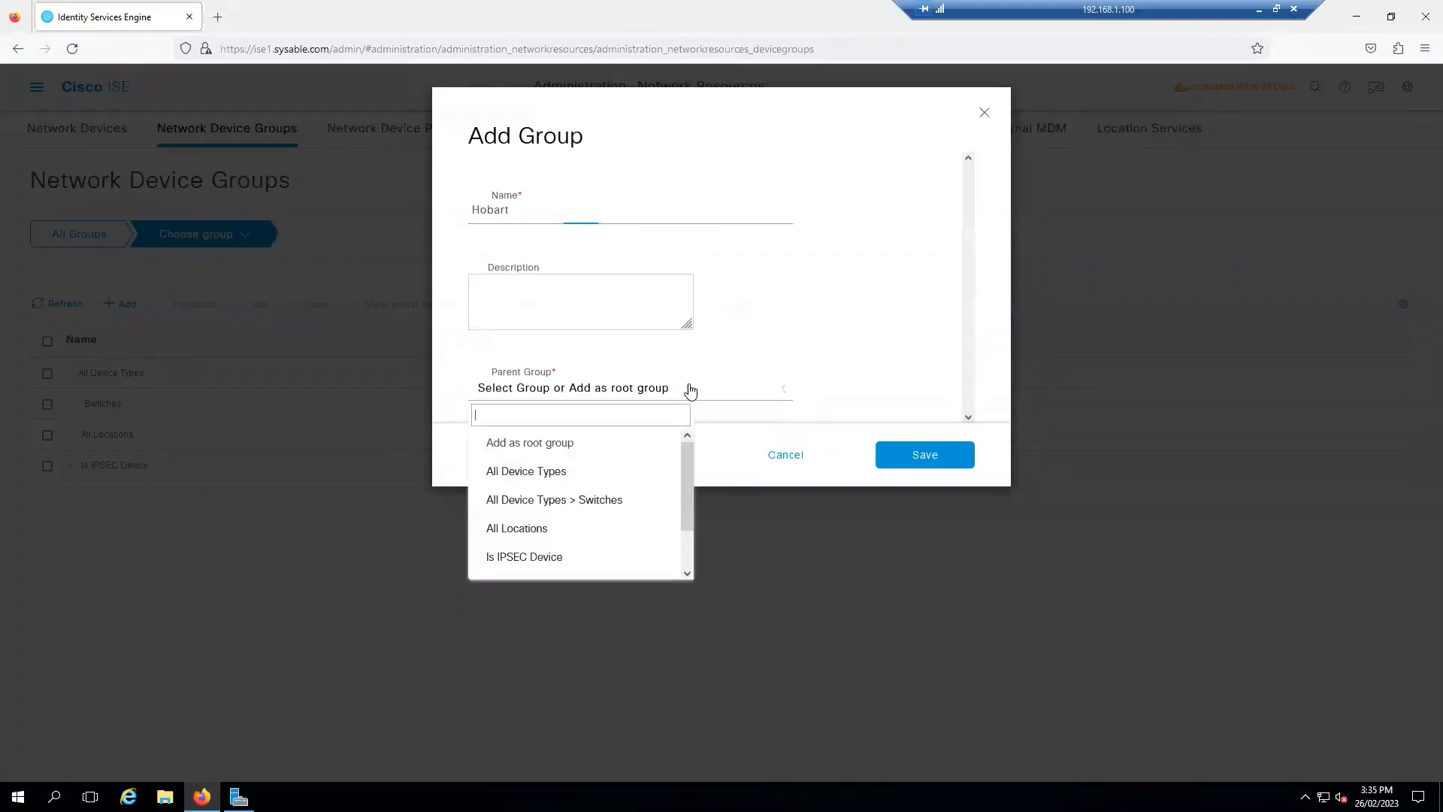
{"action": "left_click", "coordinate": [527, 530]}
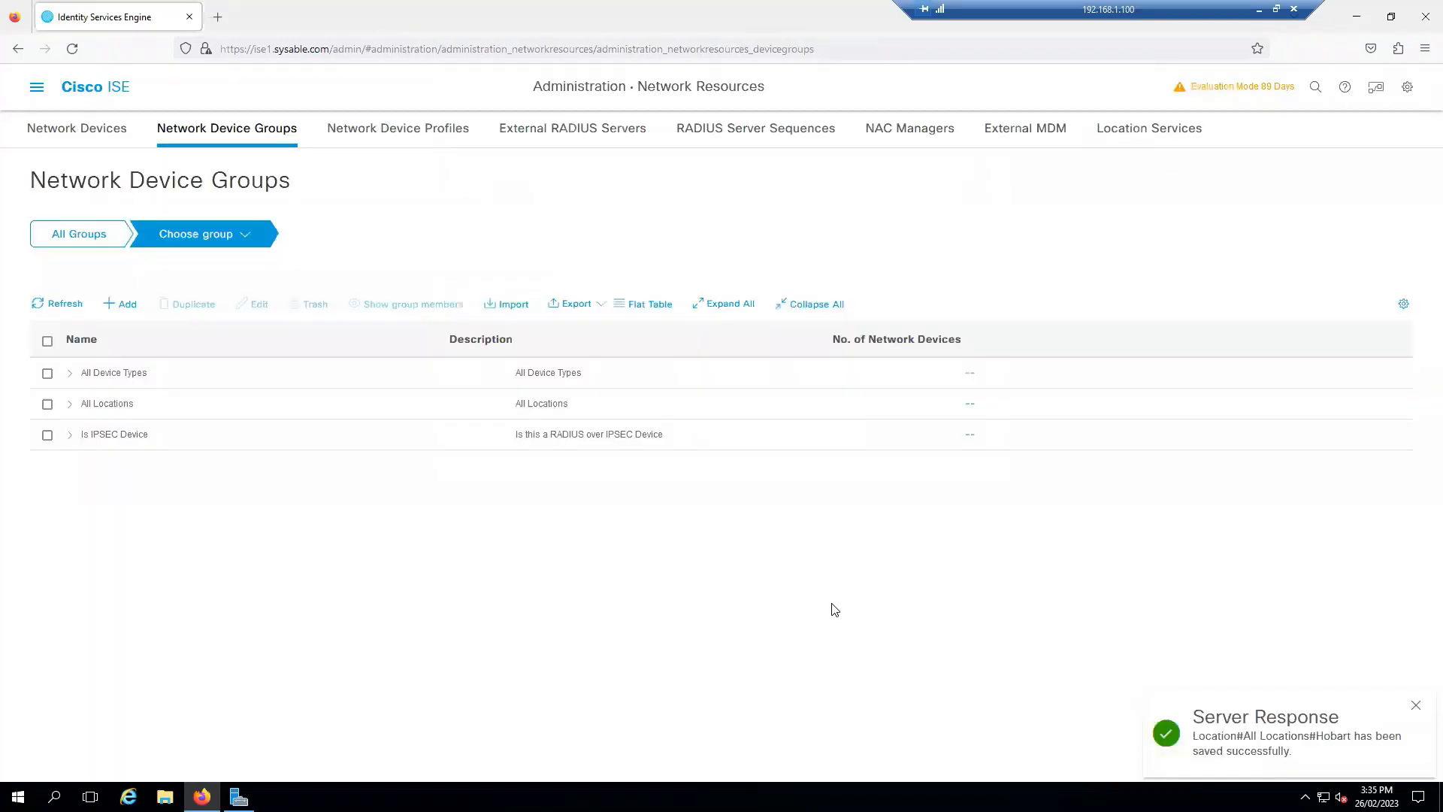
{"action": "left_click", "coordinate": [70, 404]}
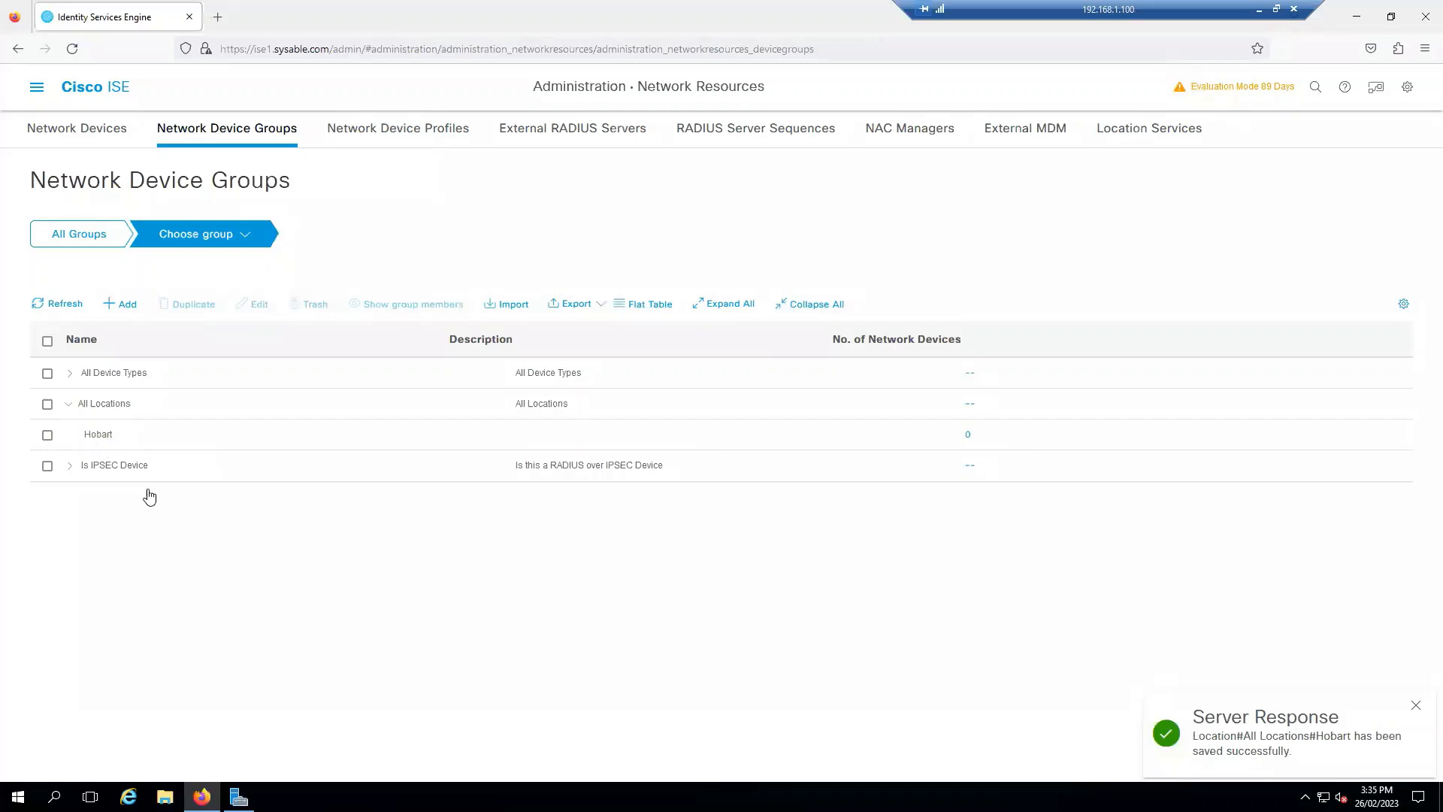
{"action": "left_click", "coordinate": [427, 133]}
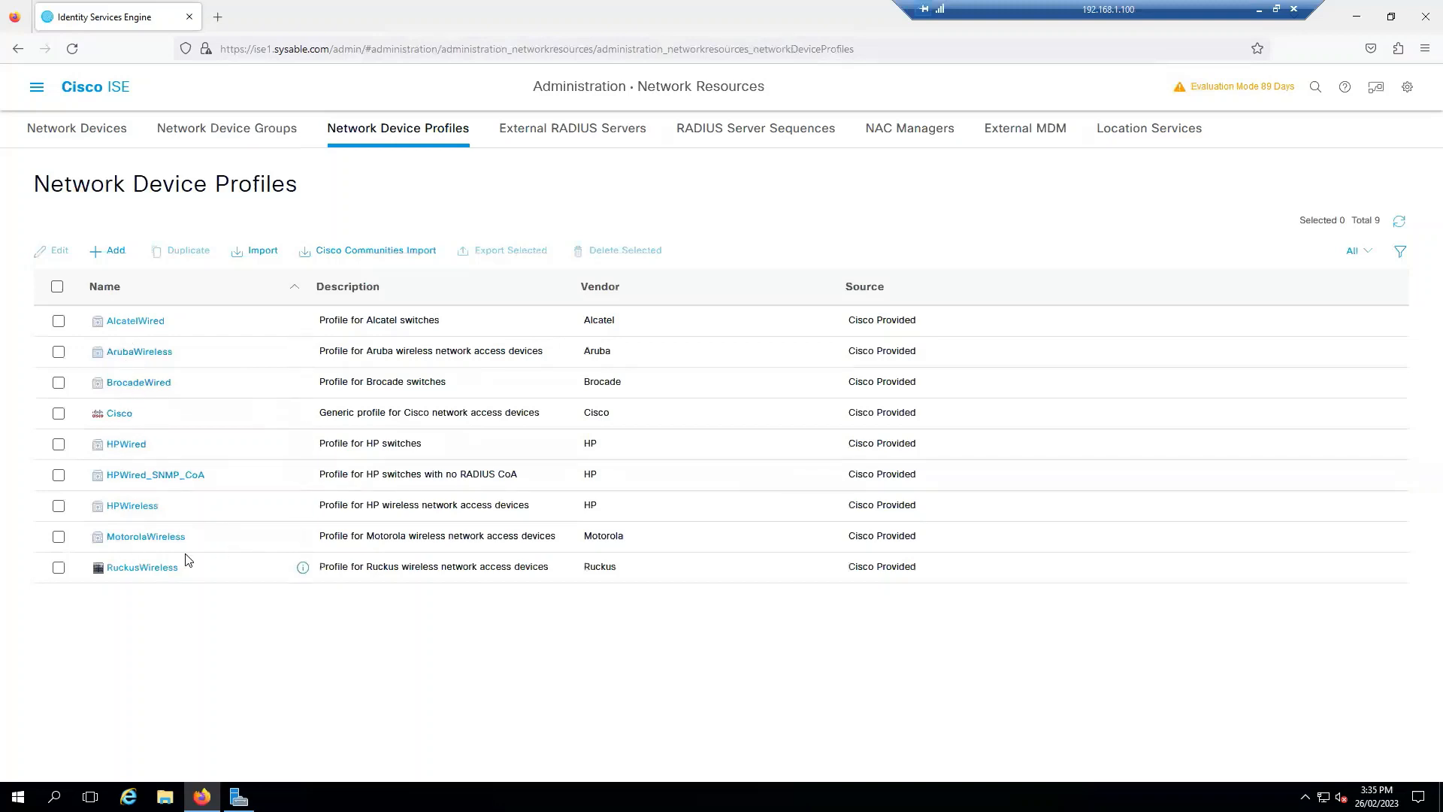
Step: Inspect the built-in Cisco device profile, then return to the empty Network Devices list
{"action": "left_click", "coordinate": [121, 414]}
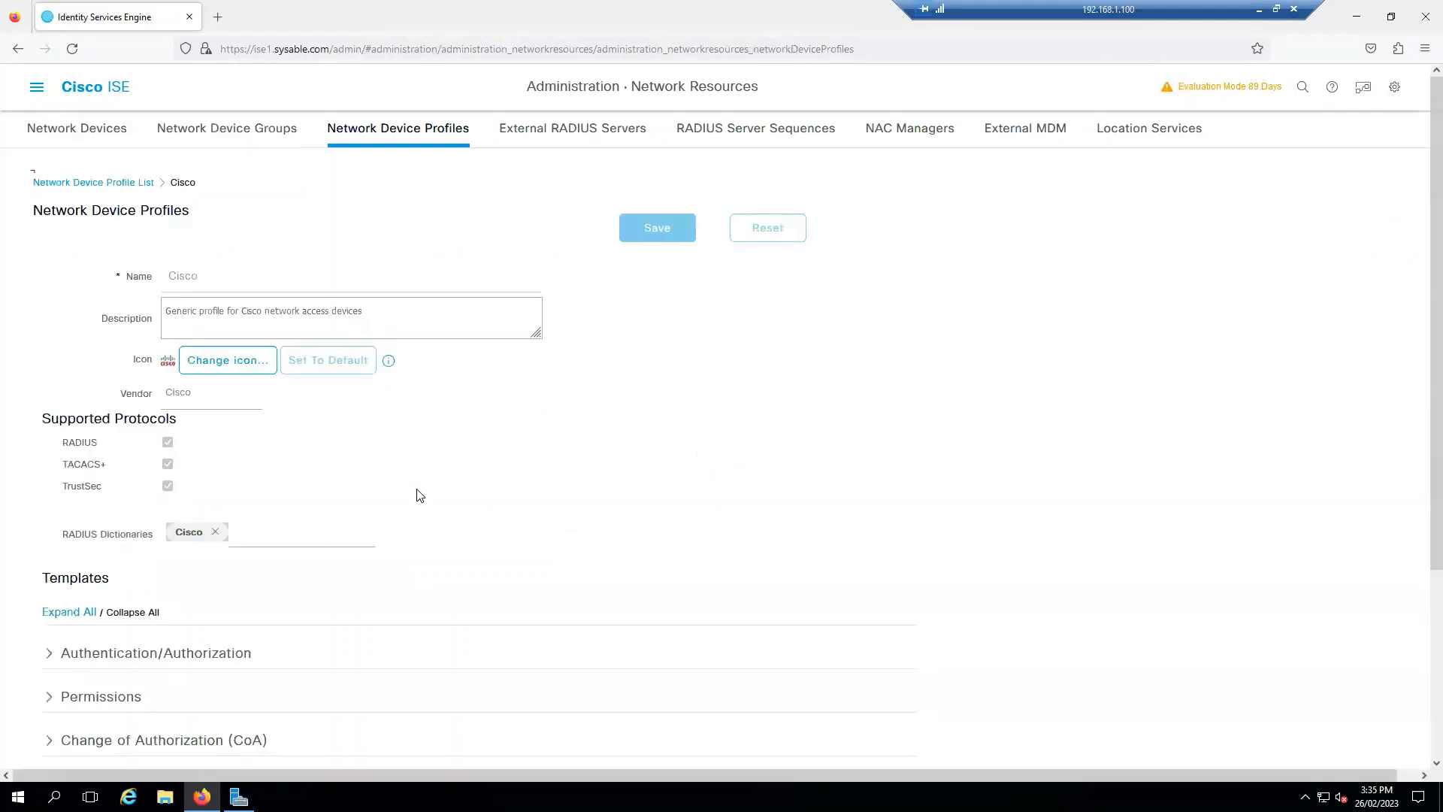
{"action": "scroll", "coordinate": [370, 542], "scroll_direction": "down", "scroll_amount": 2}
{"action": "scroll", "coordinate": [226, 545], "scroll_direction": "down", "scroll_amount": 2}
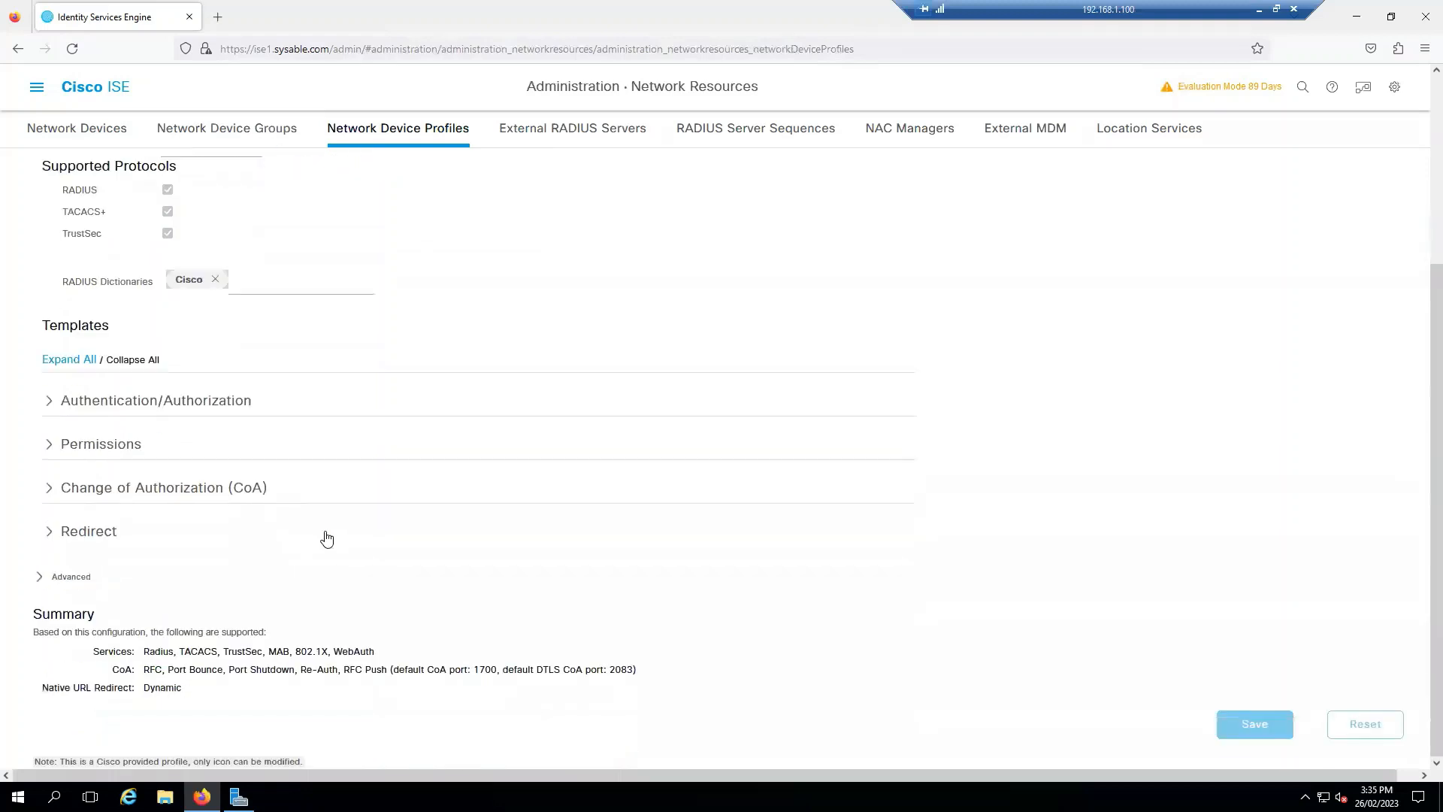
{"action": "scroll", "coordinate": [294, 542], "scroll_direction": "up", "scroll_amount": 4}
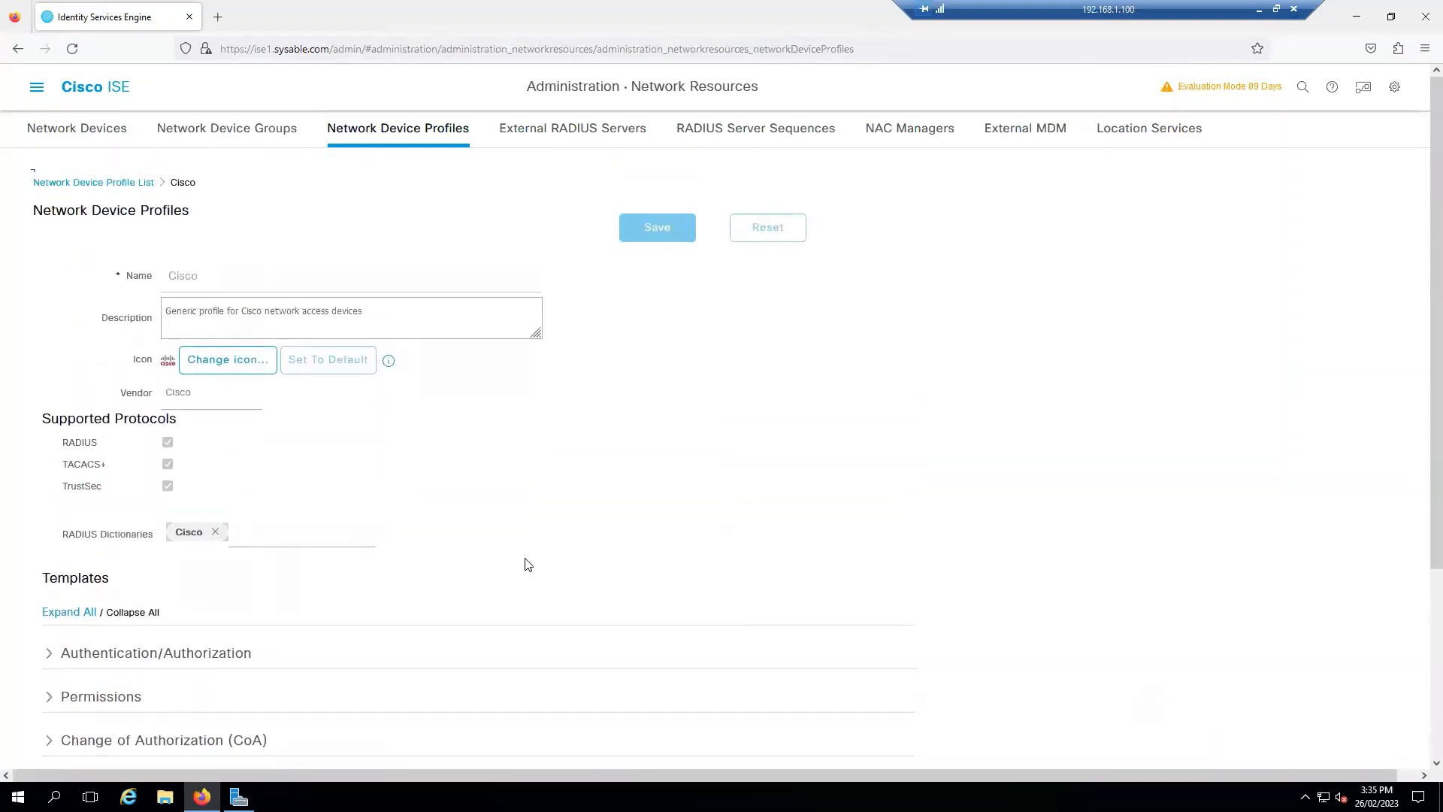
{"action": "left_click", "coordinate": [267, 136]}
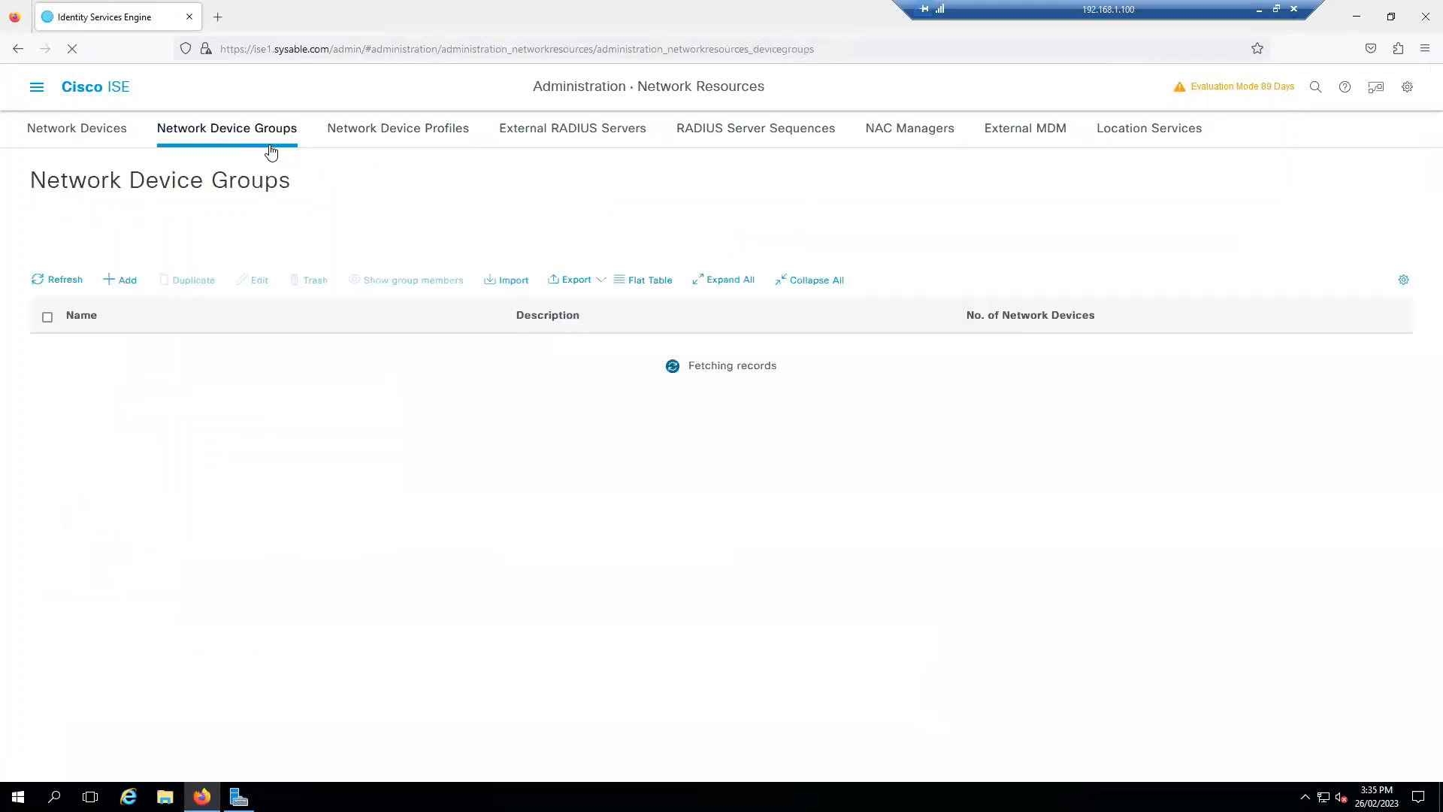
{"action": "left_click", "coordinate": [406, 135]}
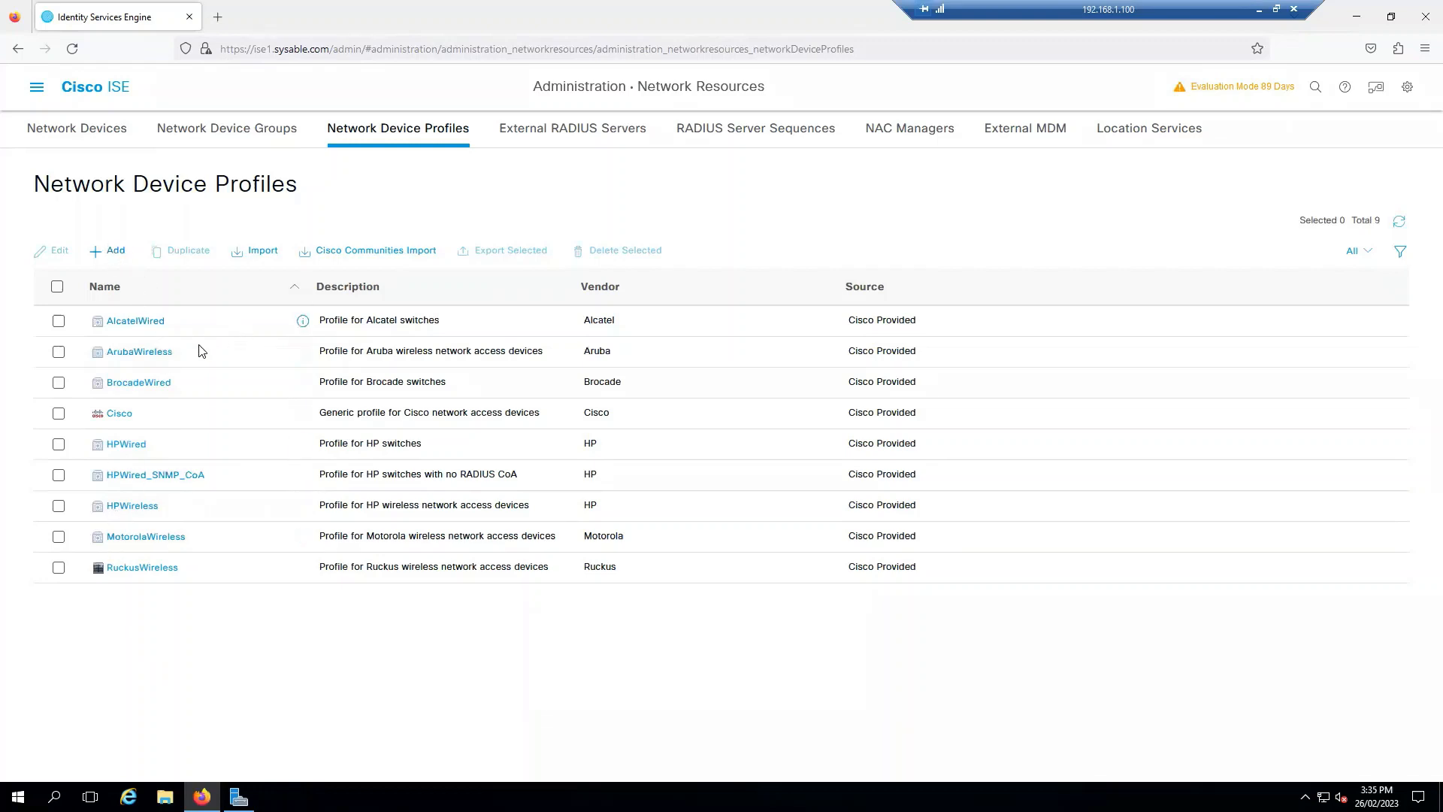
{"action": "left_click", "coordinate": [227, 129]}
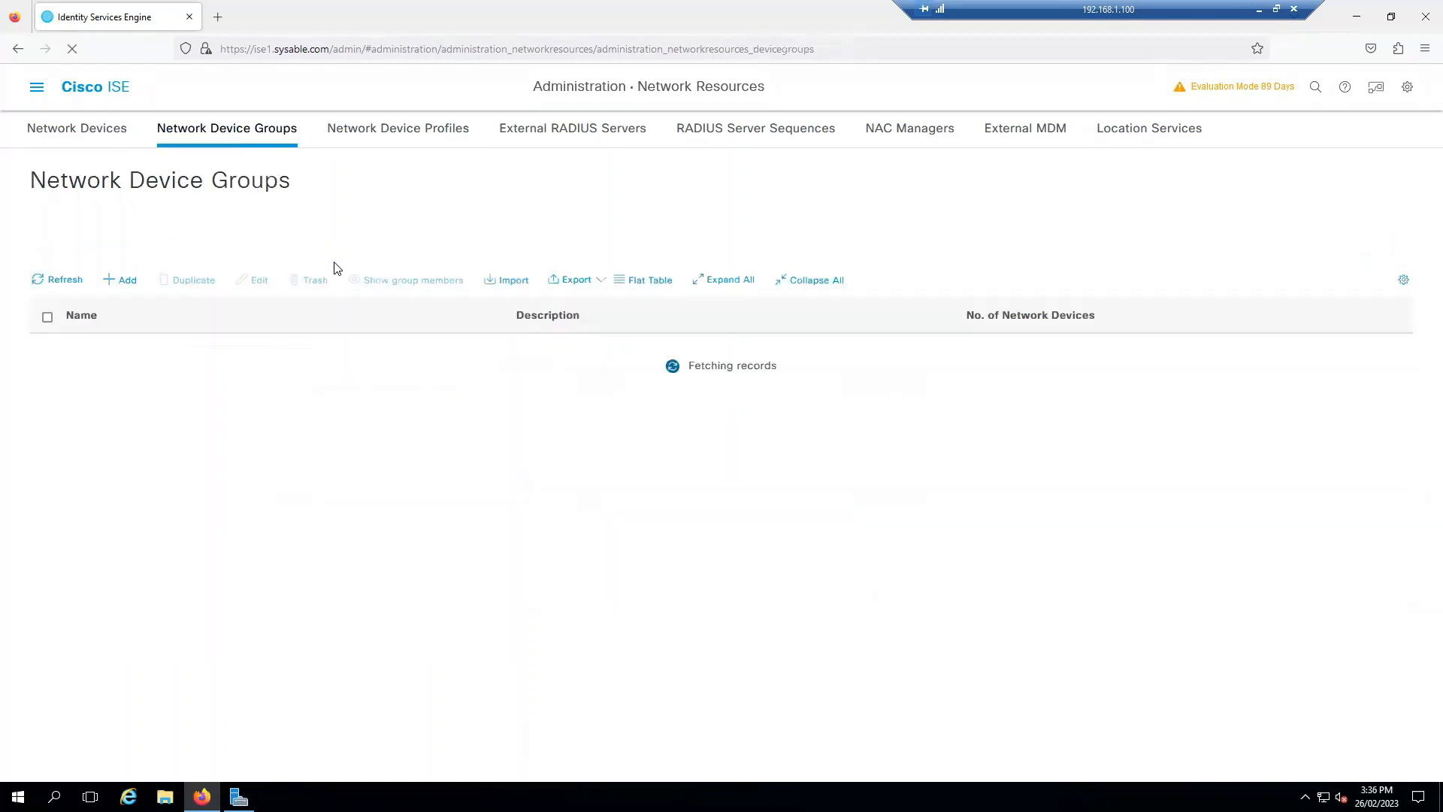
{"action": "left_click", "coordinate": [72, 130]}
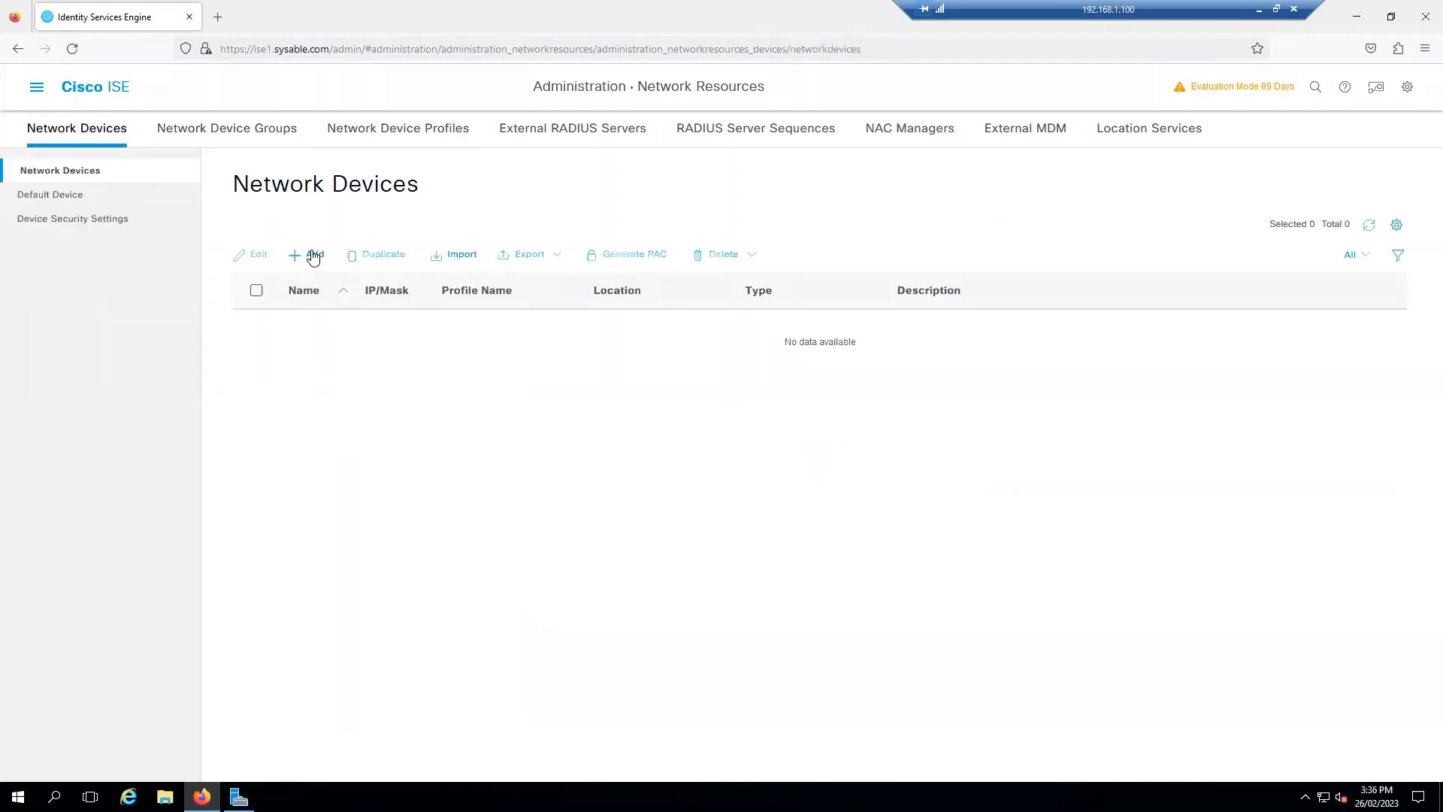
Step: Add network device SW-1 with IP 192.168.1.45, checking the address on the ISE-N.pdf diagram
{"action": "left_click", "coordinate": [313, 256]}
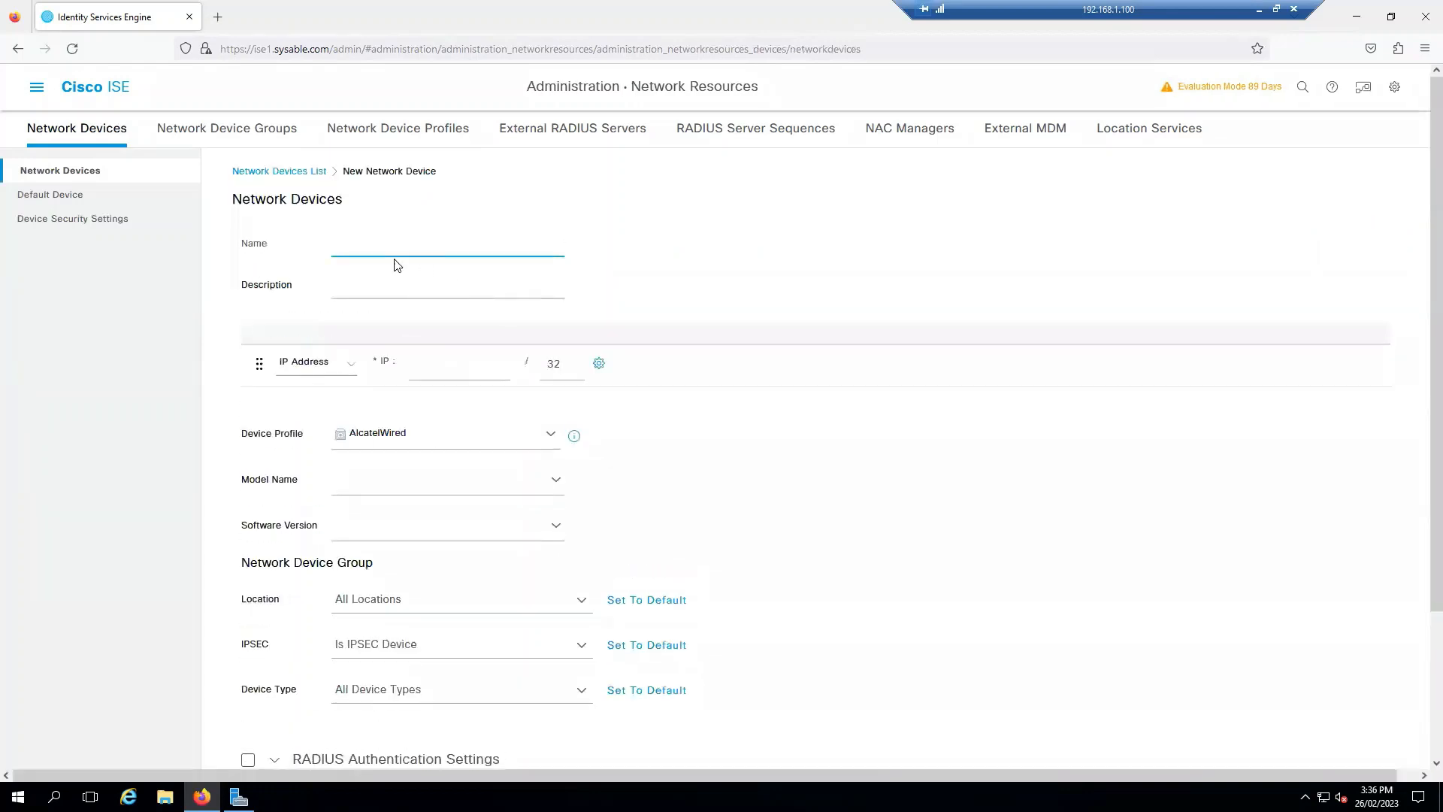
{"action": "type", "text": "SW-1"}
{"action": "key", "text": "ctrl+a"}
{"action": "left_click", "coordinate": [439, 283]}
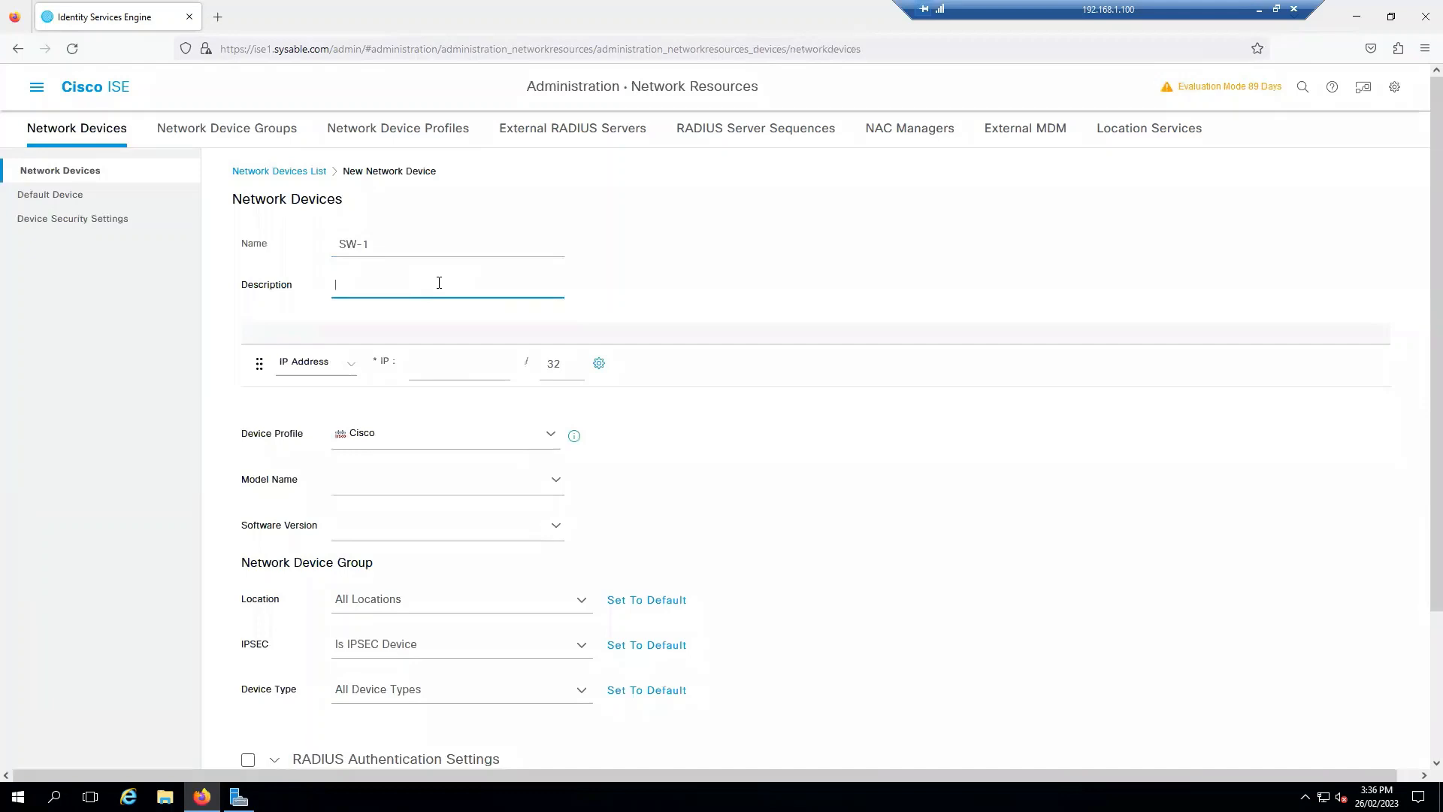
{"action": "left_click", "coordinate": [425, 368]}
{"action": "type", "text": "192."}
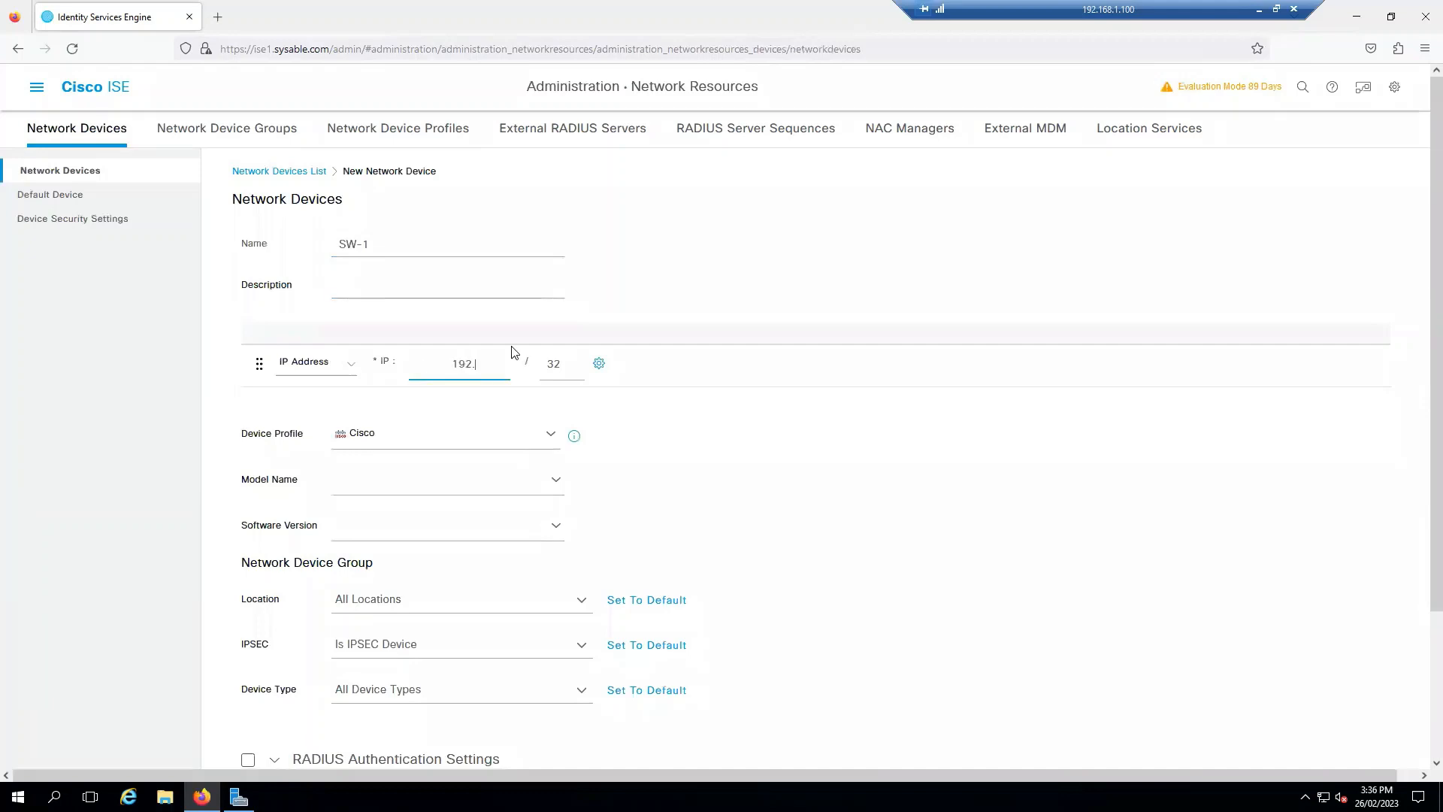
{"action": "type", "text": "168.1.45"}
{"action": "key", "text": "alt+Tab"}
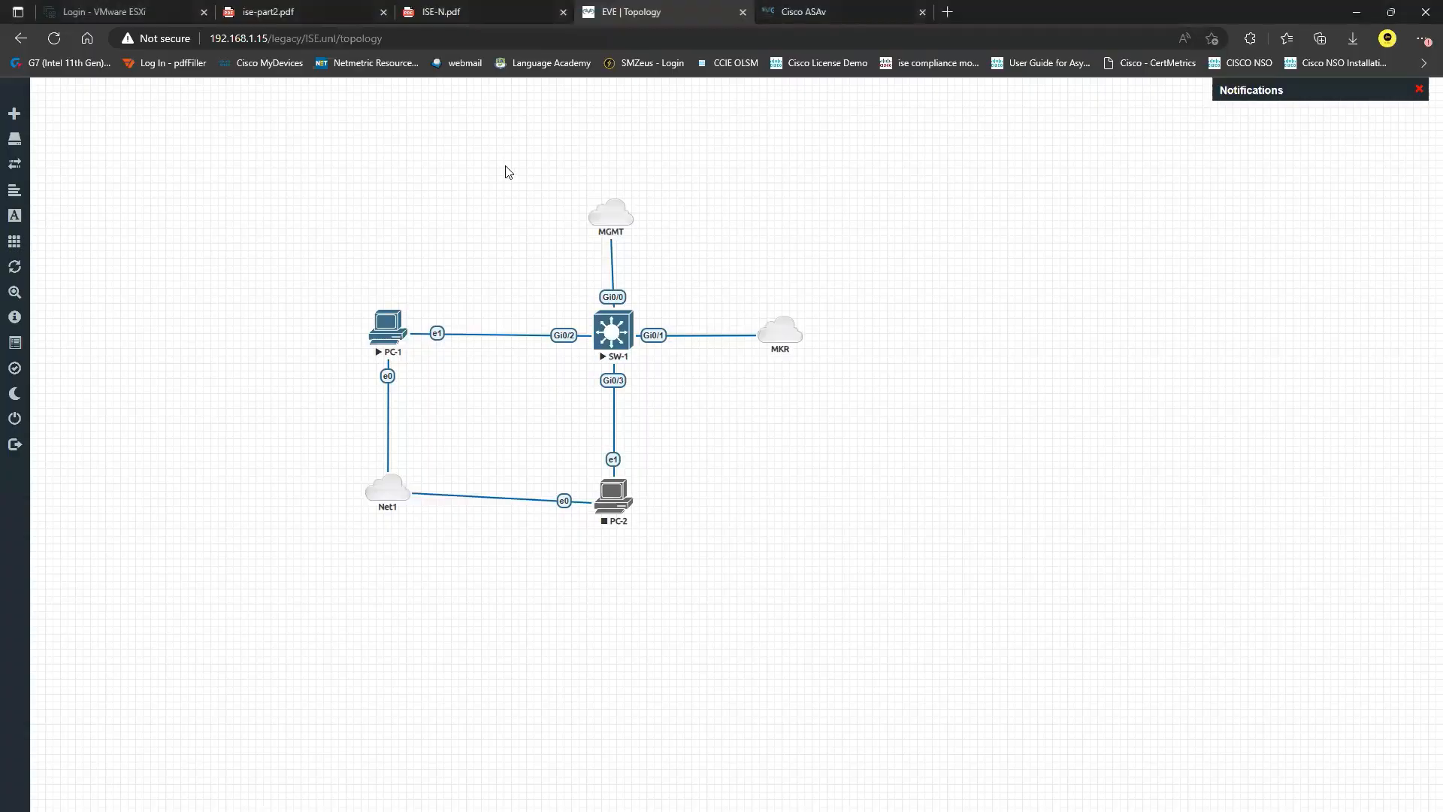
{"action": "left_click", "coordinate": [502, 5]}
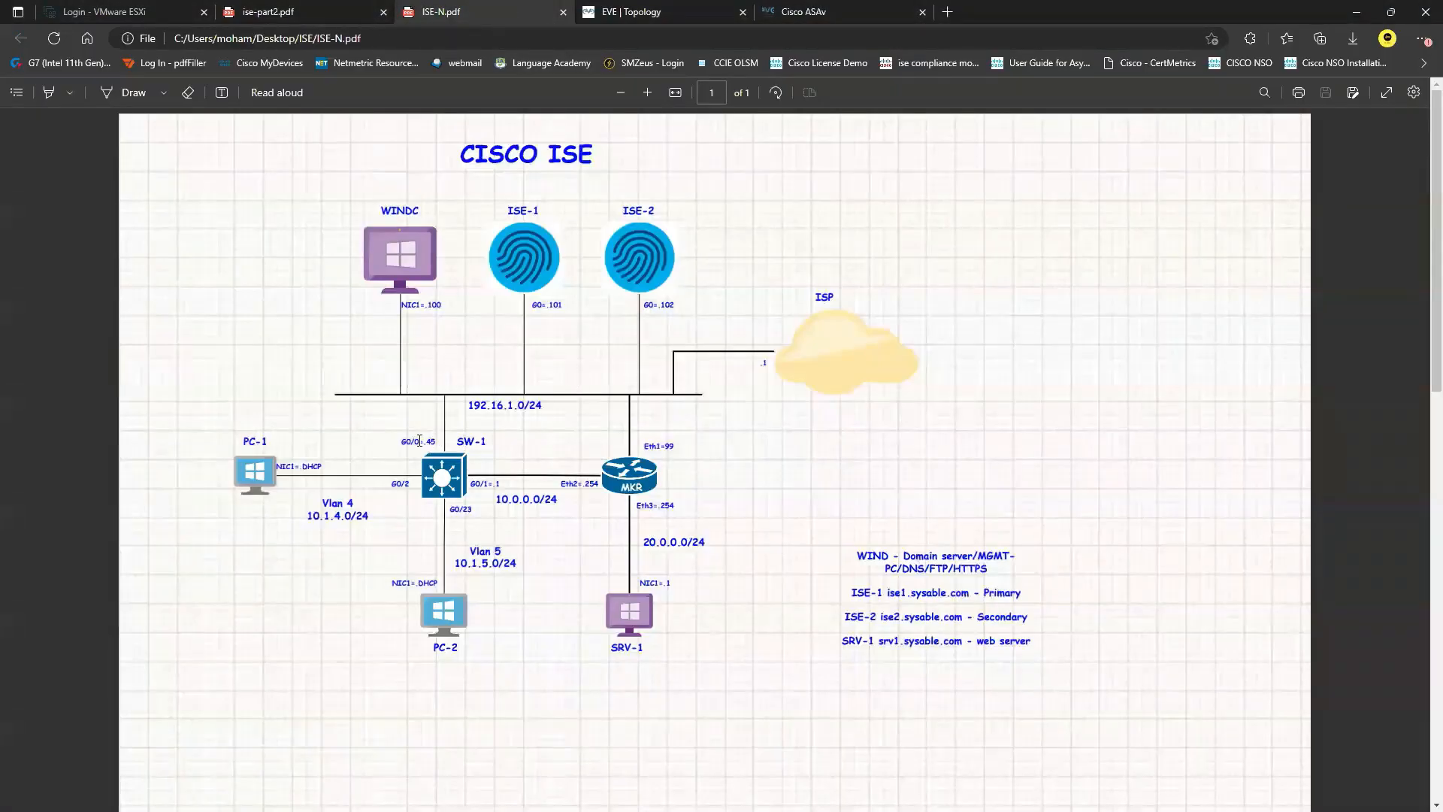
{"action": "key", "text": "alt+Tab"}
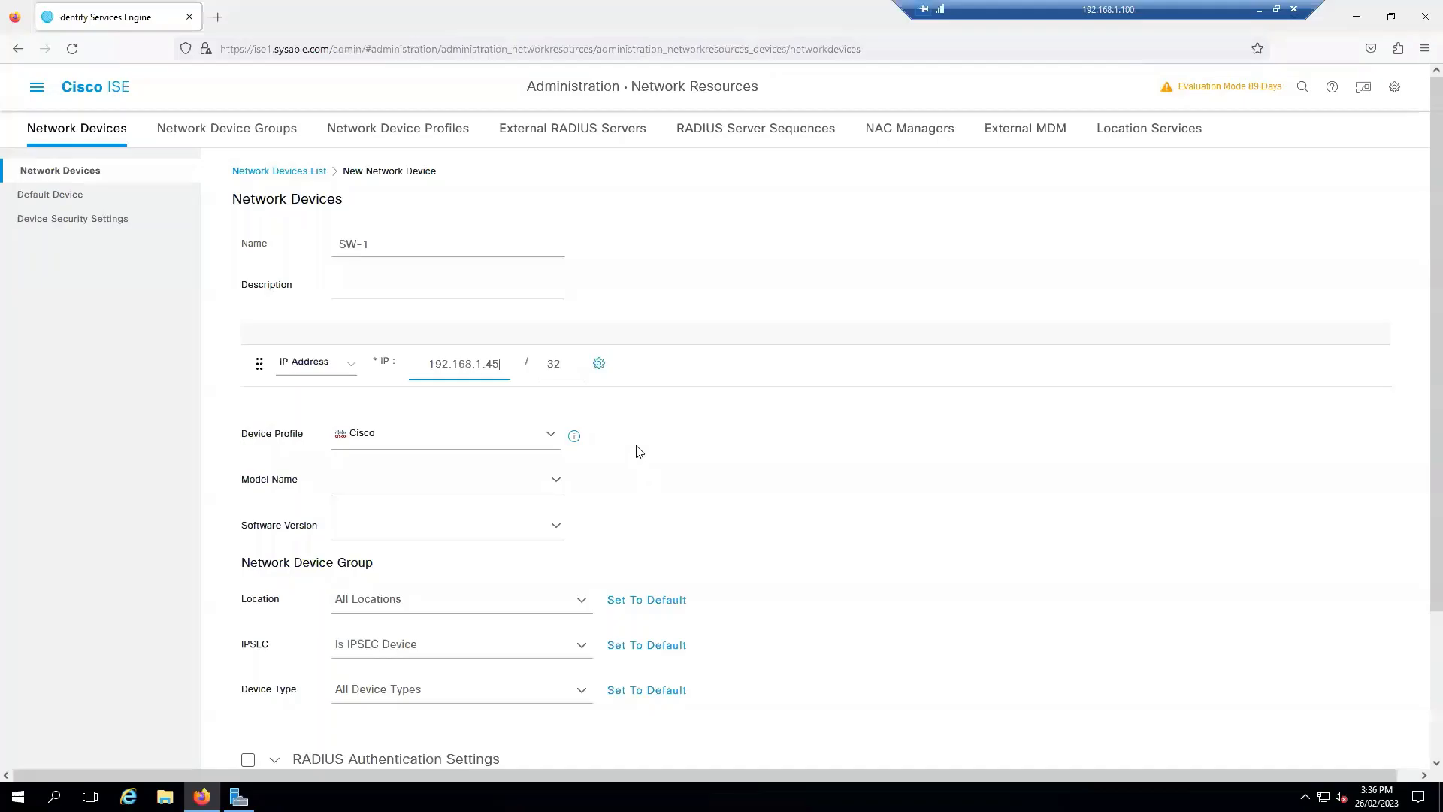
Step: Keep SW-1's IP prefix length at 32 and leave the model name unset
{"action": "double_click", "coordinate": [553, 364]}
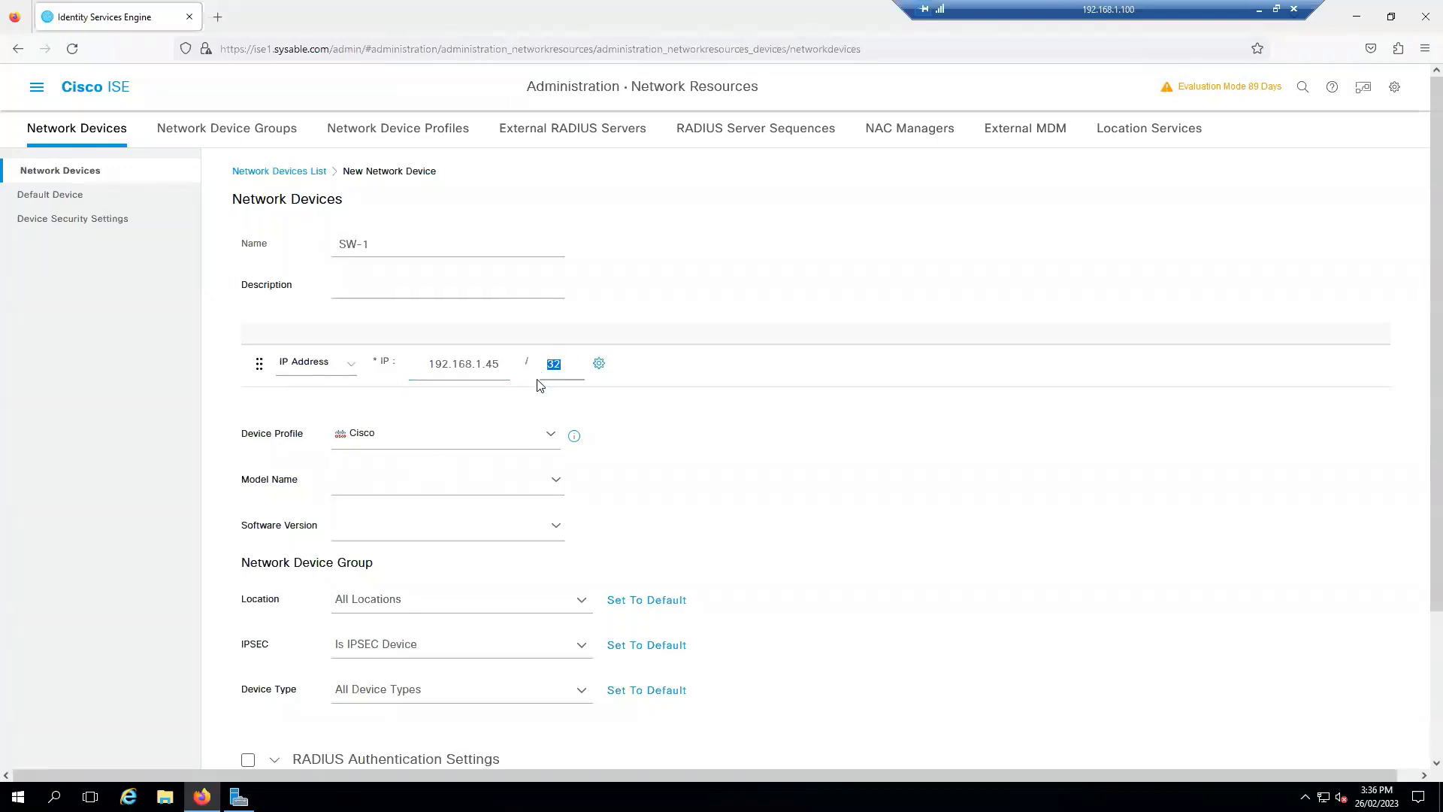
{"action": "left_click", "coordinate": [806, 420]}
{"action": "left_click", "coordinate": [554, 481]}
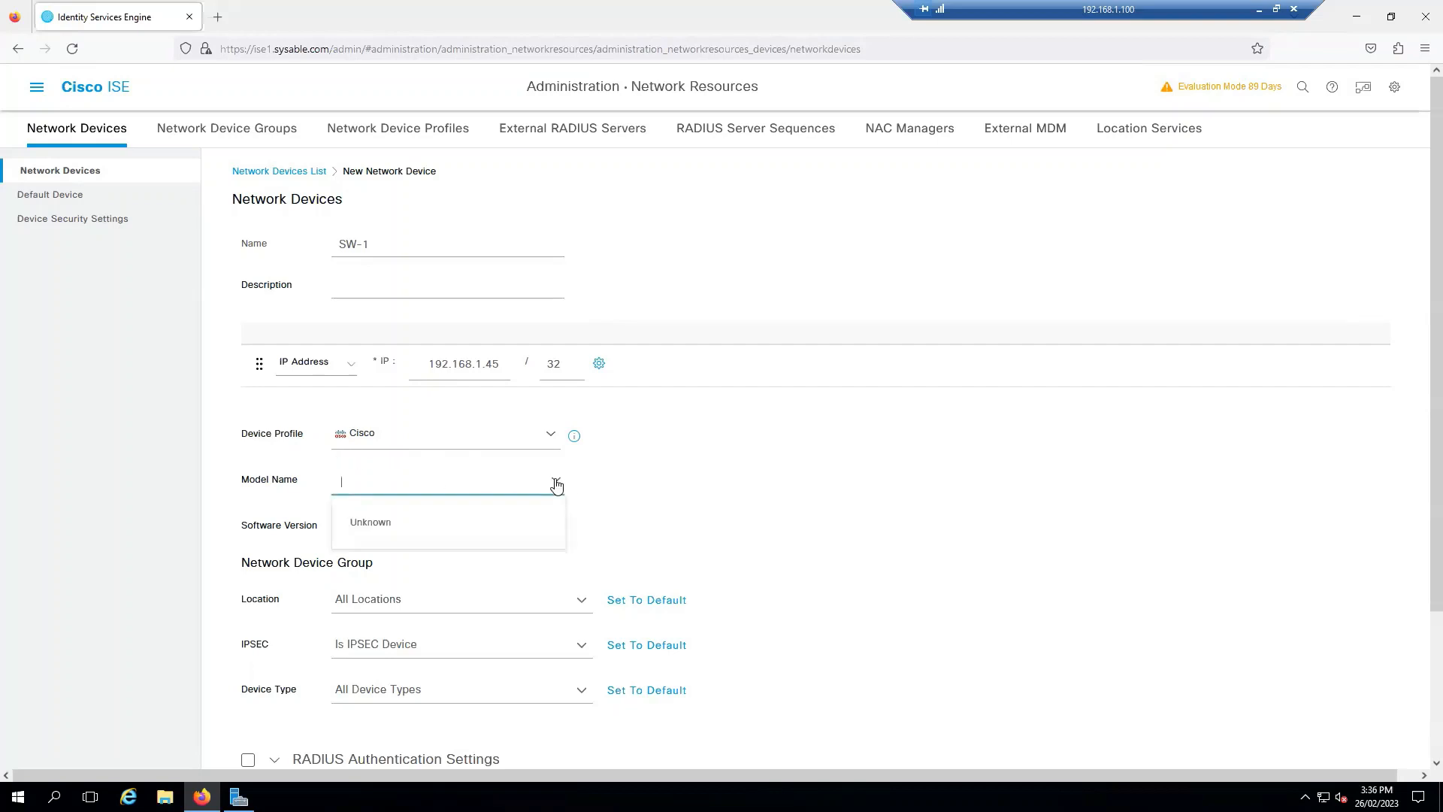
{"action": "left_click", "coordinate": [737, 490]}
{"action": "scroll", "coordinate": [737, 490], "scroll_direction": "down", "scroll_amount": 2}
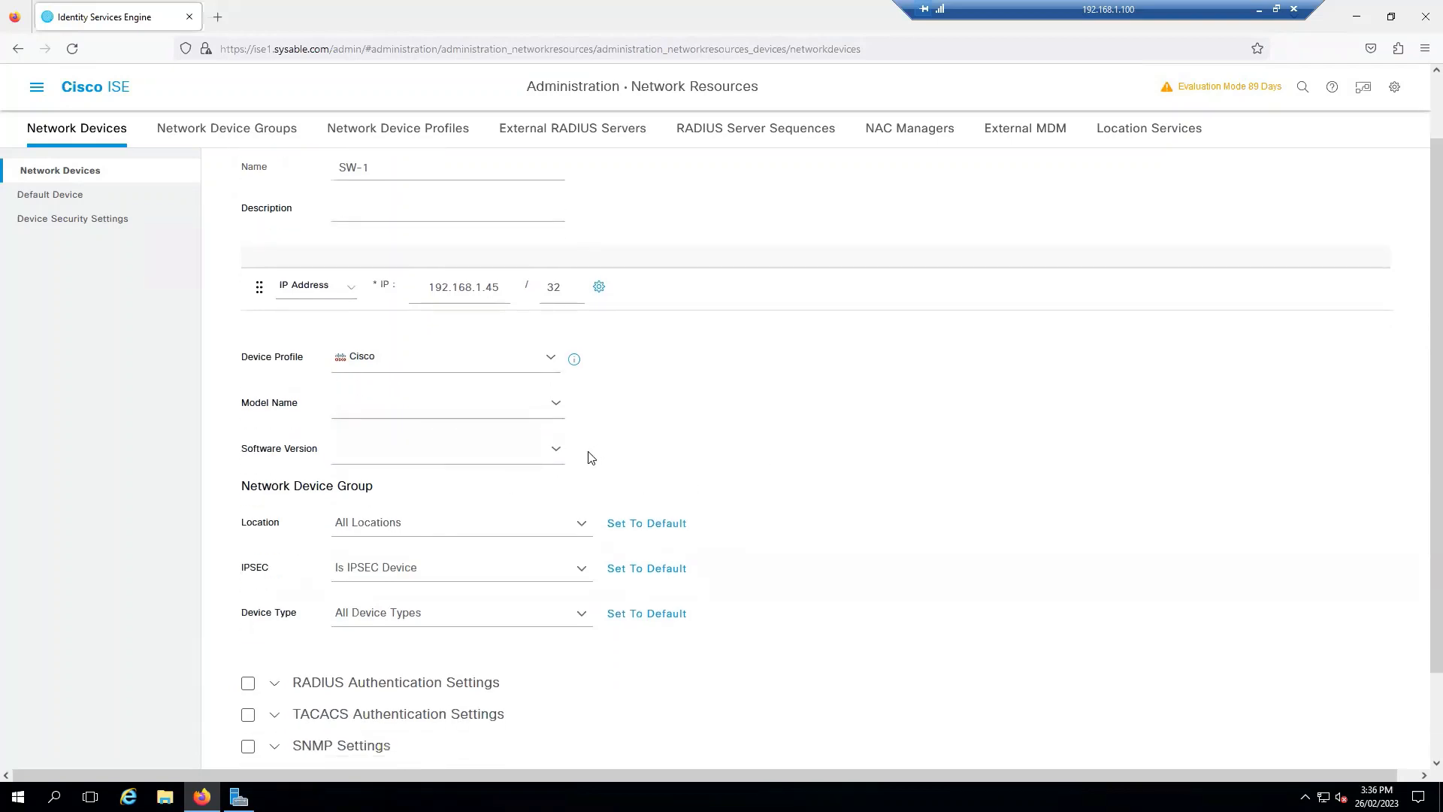
{"action": "scroll", "coordinate": [760, 464], "scroll_direction": "down", "scroll_amount": 2}
Step: Set SW-1's location to Hobart, device type to Switches, and enable RADIUS authentication
{"action": "left_click", "coordinate": [581, 424]}
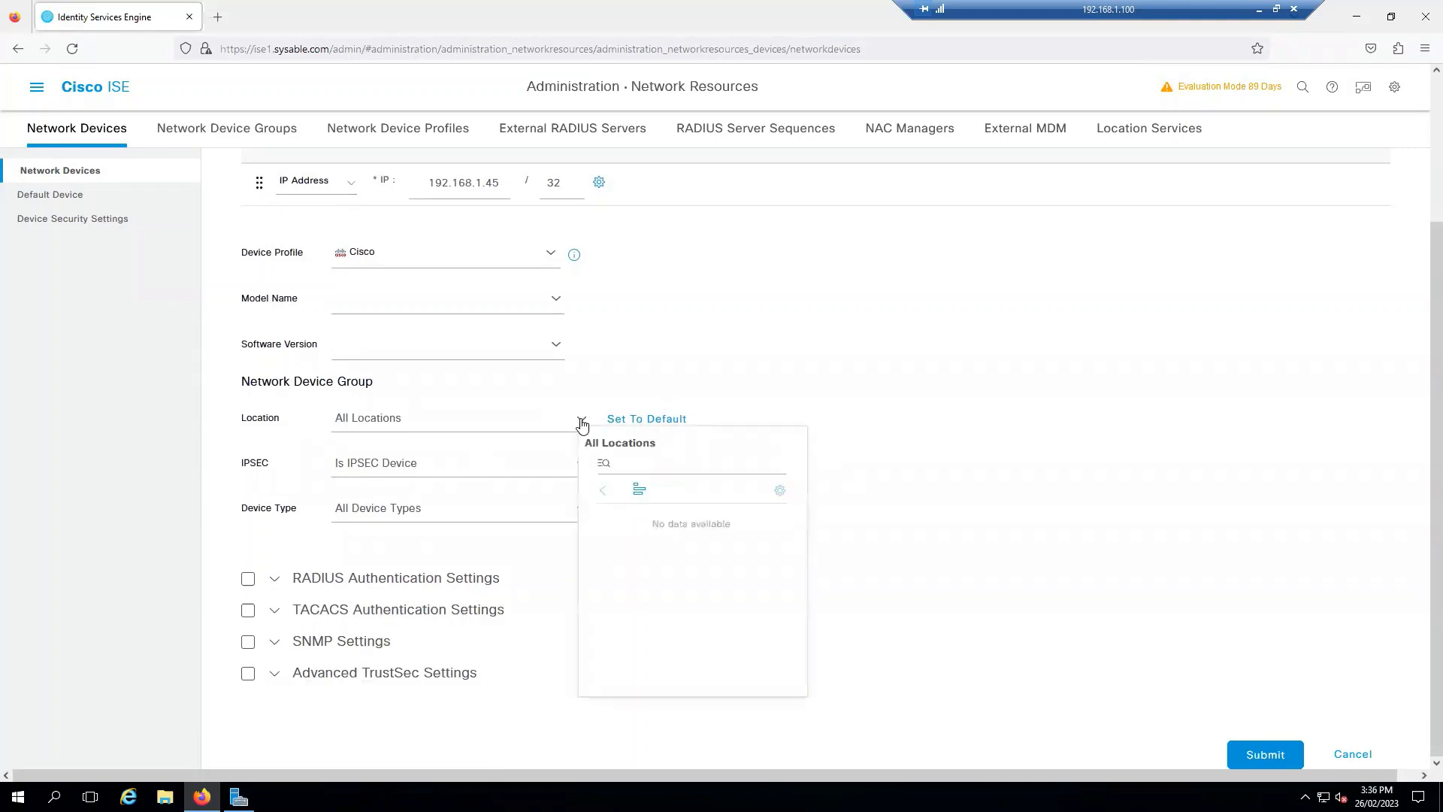
{"action": "left_click", "coordinate": [648, 525]}
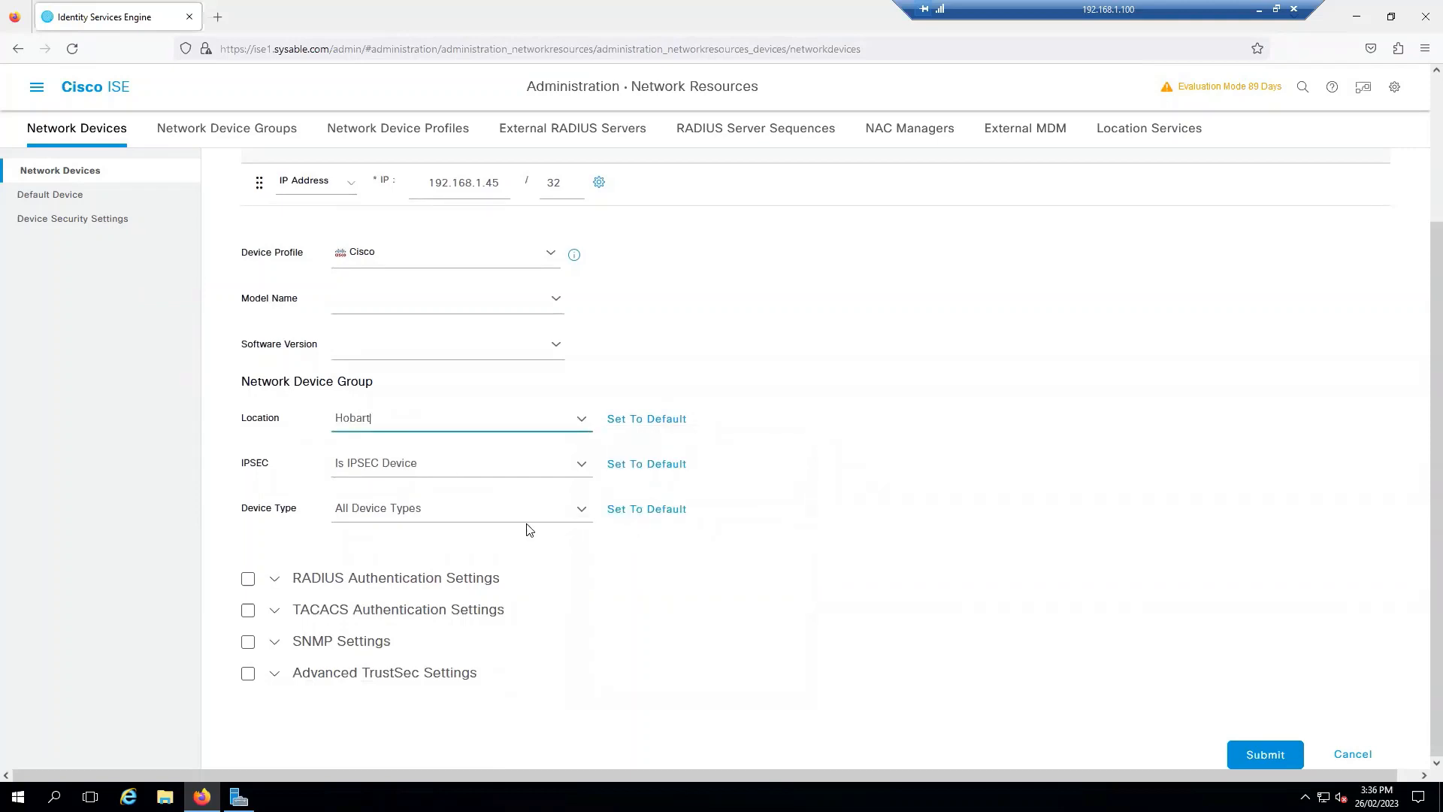
{"action": "left_click", "coordinate": [575, 518]}
{"action": "left_click", "coordinate": [655, 331]}
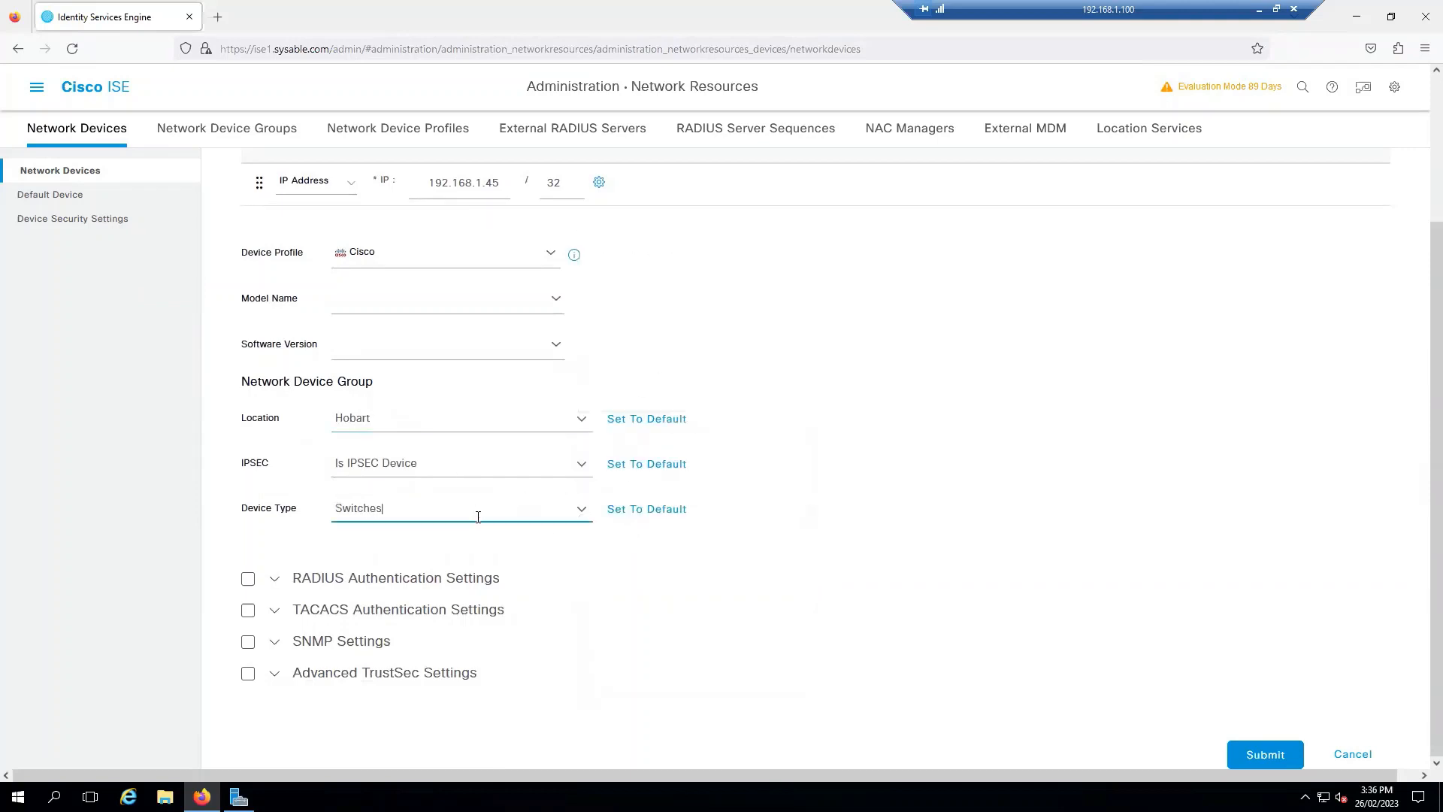
{"action": "left_click", "coordinate": [248, 579]}
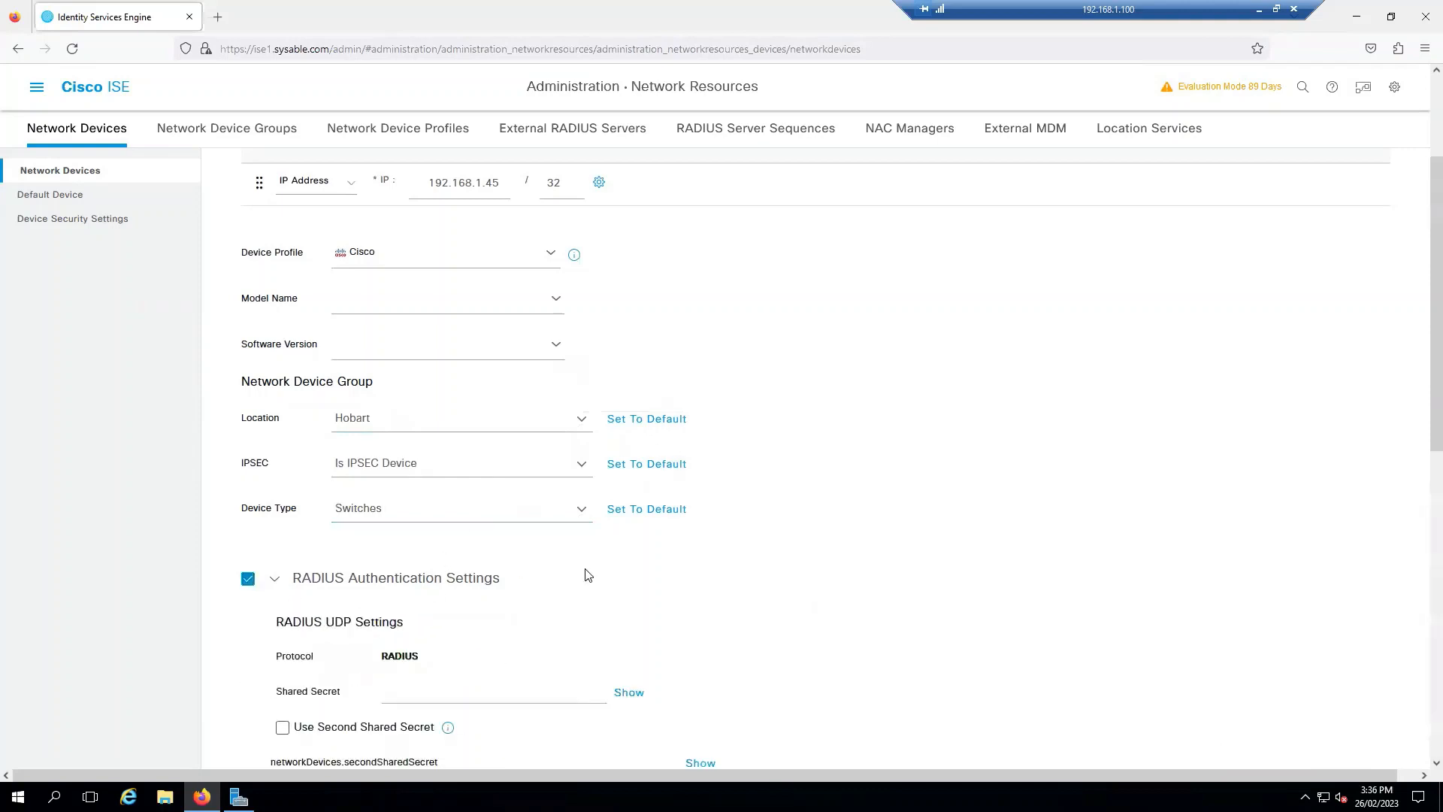
Step: Enter the RADIUS shared secret for SW-1 and reveal it to verify
{"action": "scroll", "coordinate": [585, 579], "scroll_direction": "down", "scroll_amount": 2}
{"action": "scroll", "coordinate": [556, 575], "scroll_direction": "down", "scroll_amount": 1}
{"action": "left_click", "coordinate": [531, 457]}
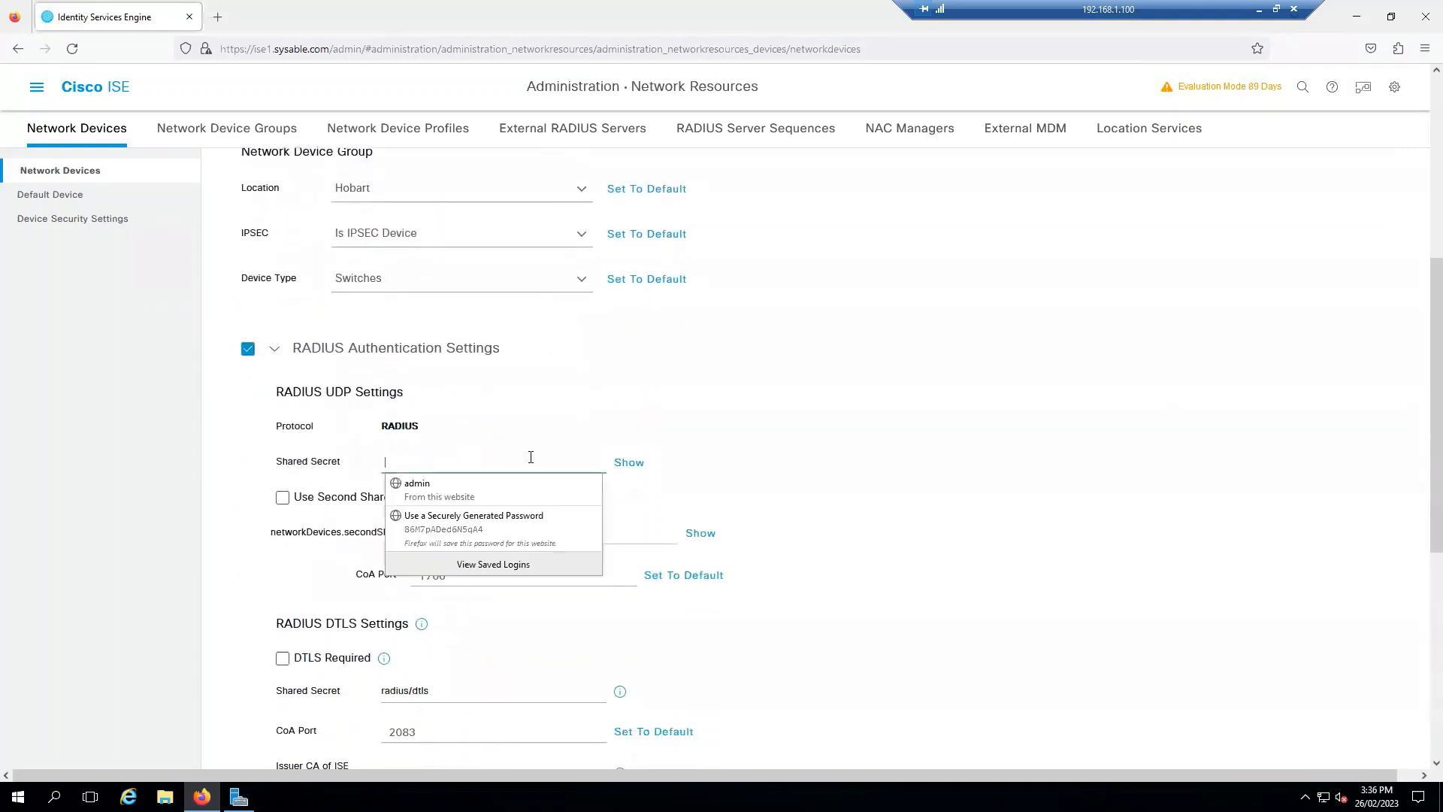
{"action": "type", "text": "test"}
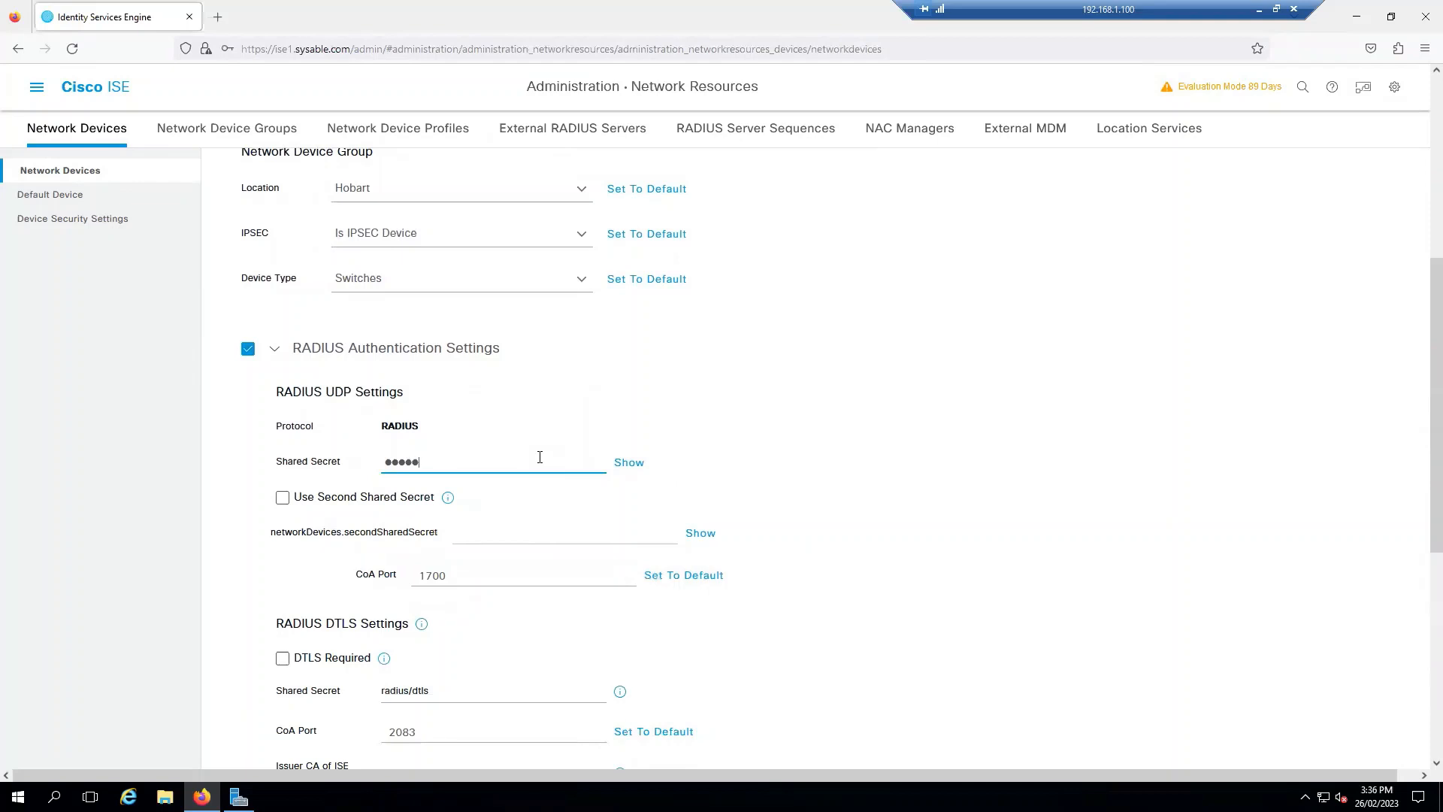
{"action": "type", "text": "o"}
{"action": "left_click", "coordinate": [629, 462]}
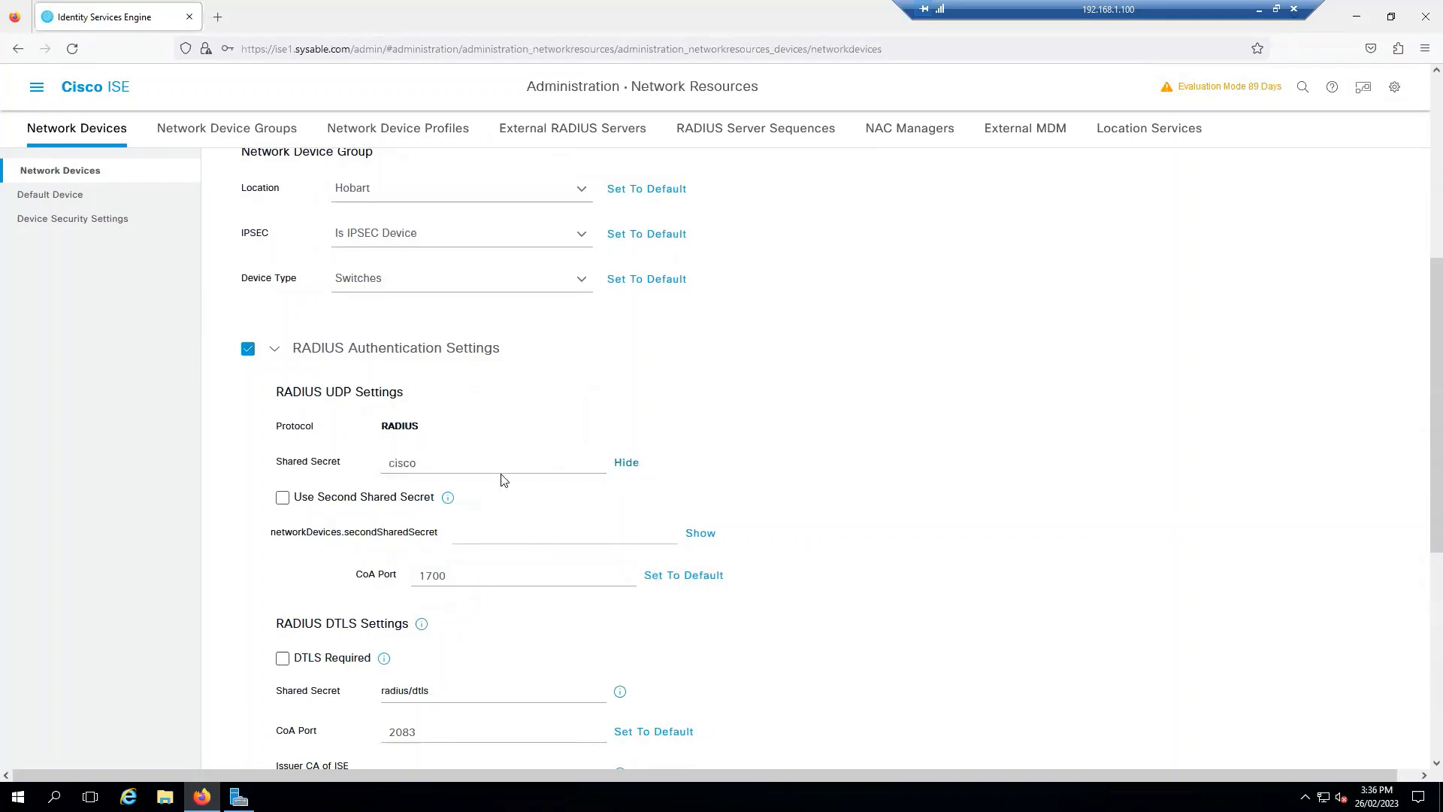
{"action": "double_click", "coordinate": [407, 464]}
Step: Submit the SW-1 device, declining the browser's save-login prompt and closing the success message
{"action": "scroll", "coordinate": [629, 450], "scroll_direction": "down", "scroll_amount": 3}
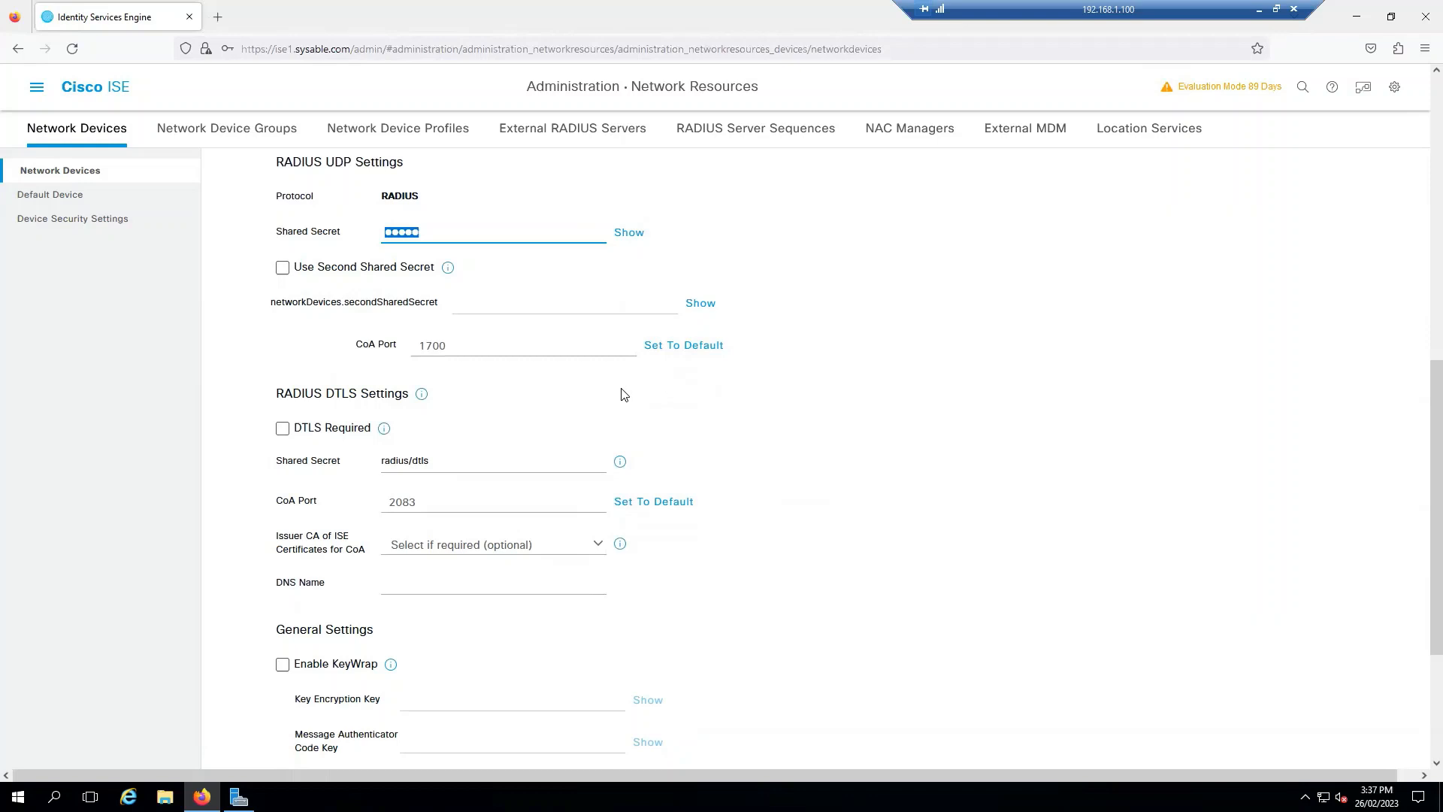
{"action": "scroll", "coordinate": [622, 394], "scroll_direction": "down", "scroll_amount": 3}
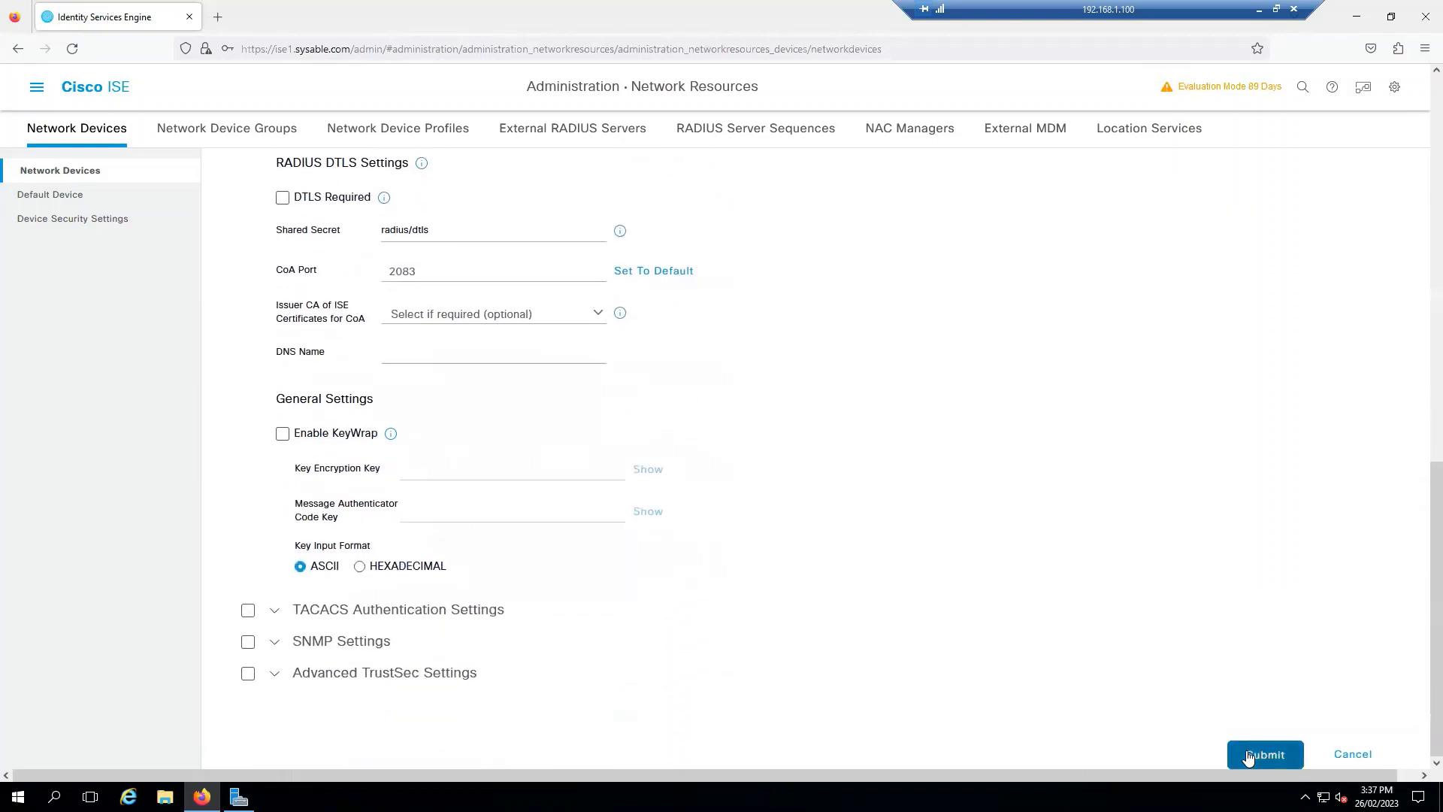
{"action": "left_click", "coordinate": [1249, 757]}
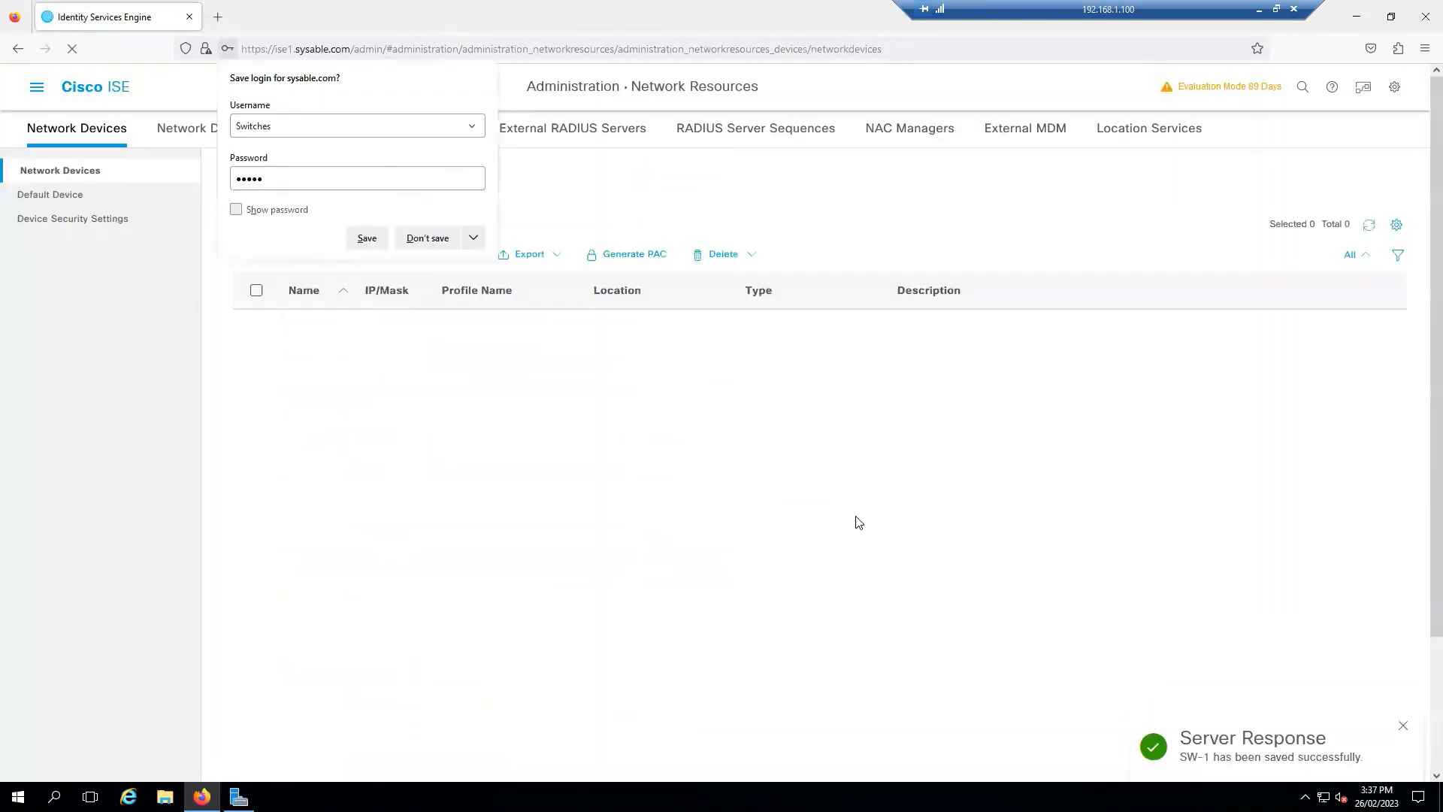
{"action": "left_click", "coordinate": [442, 241]}
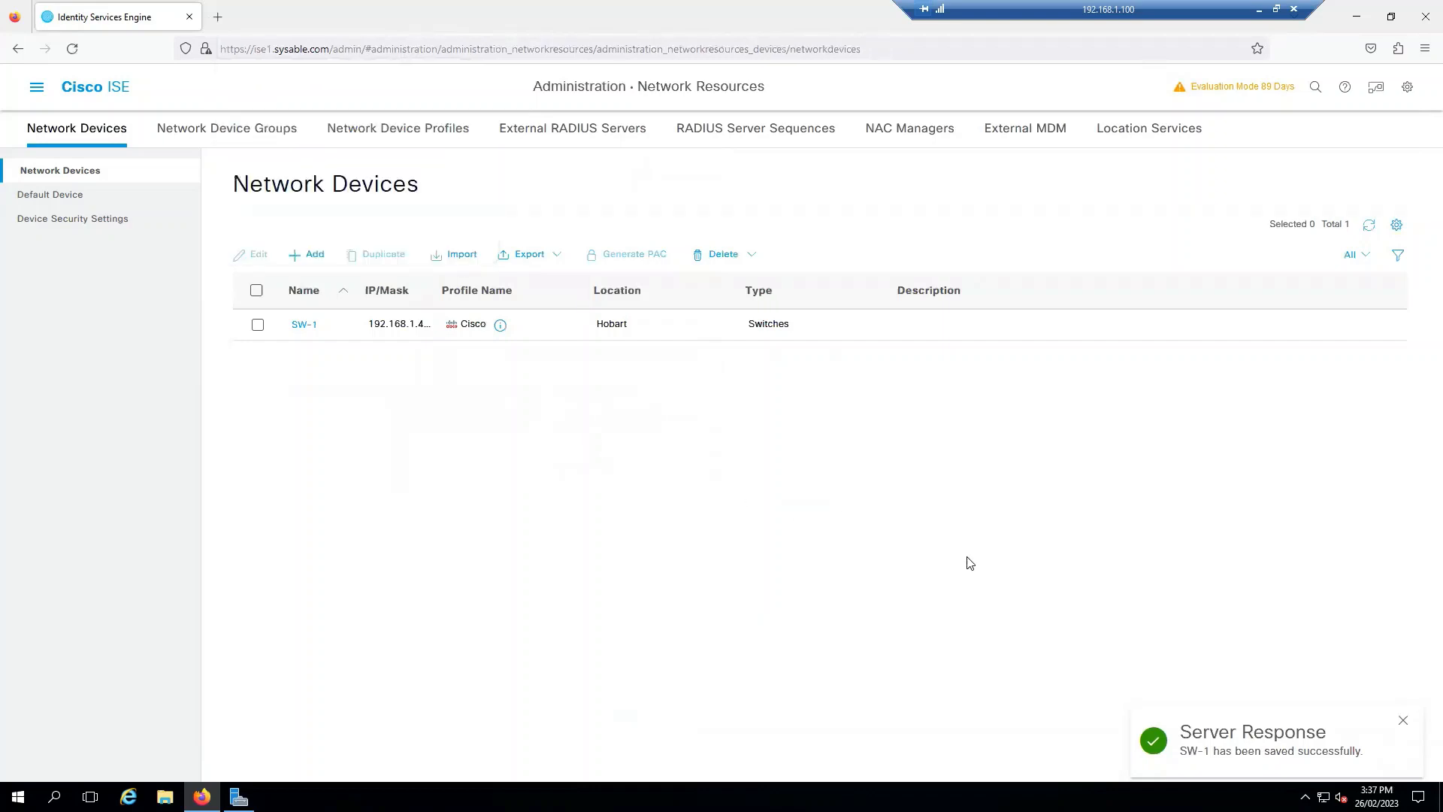
{"action": "left_click", "coordinate": [1403, 720]}
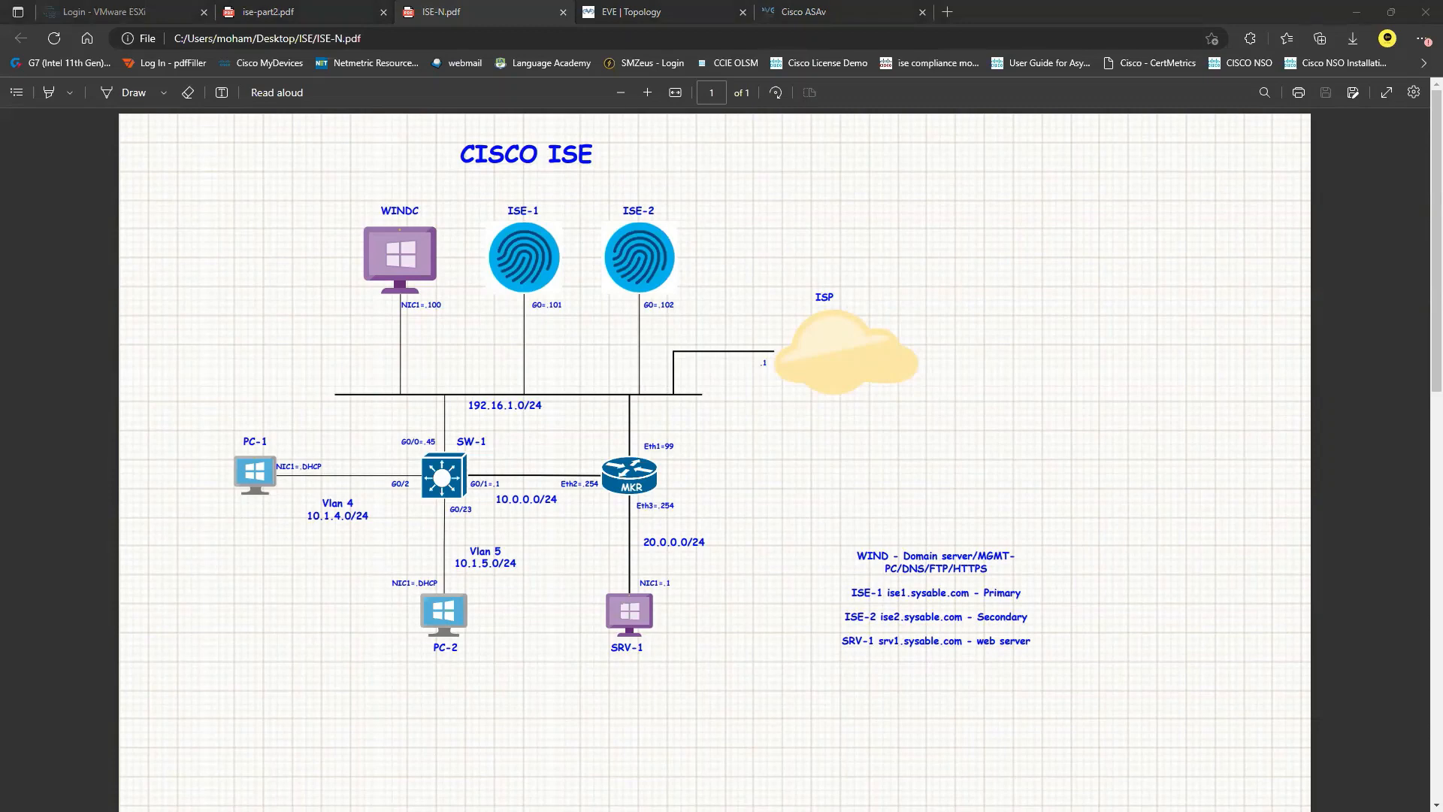
{"action": "key", "text": "alt+Tab"}
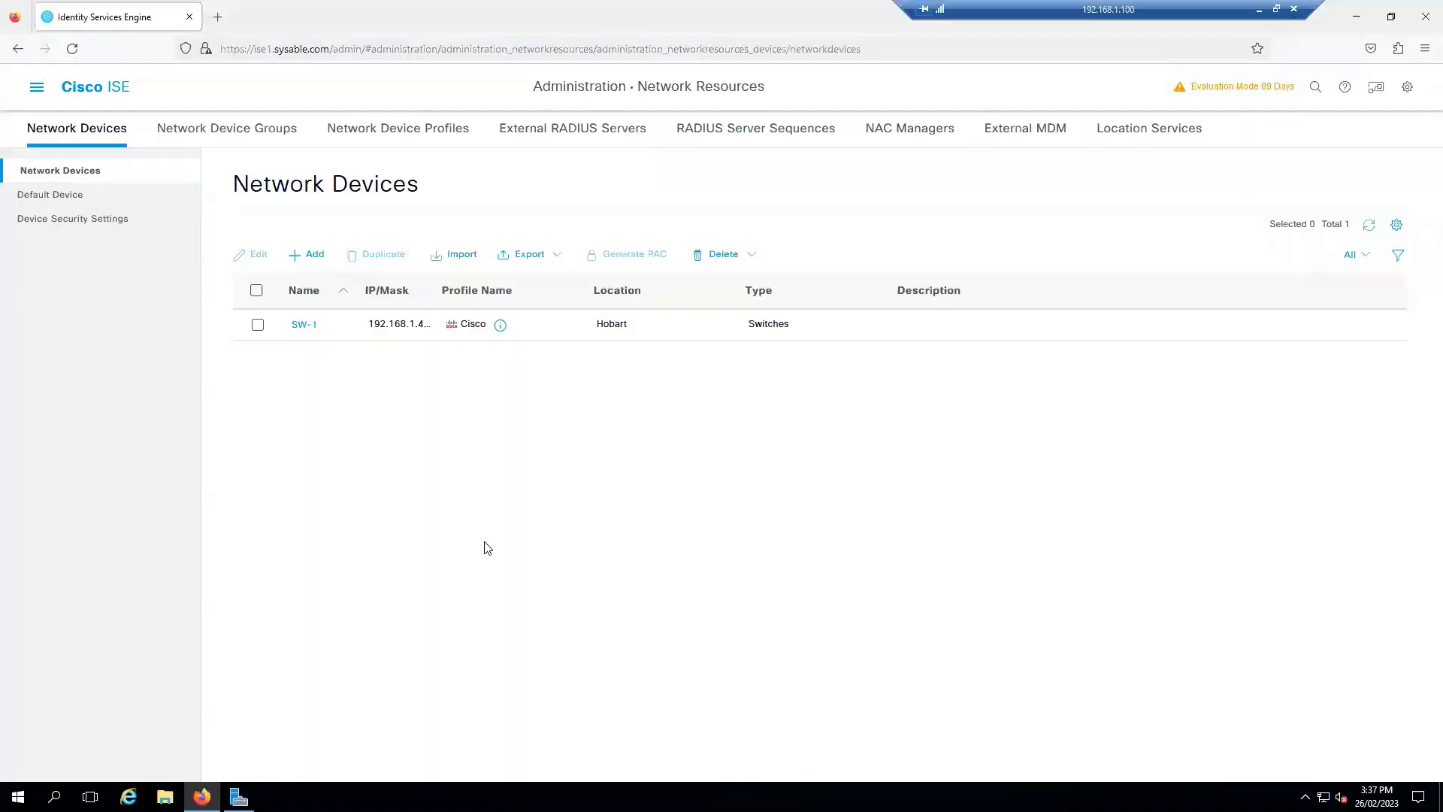
Step: Review the Default Network Access allowed protocols, noting Process Host Lookup, then return to the list
{"action": "left_click", "coordinate": [36, 87]}
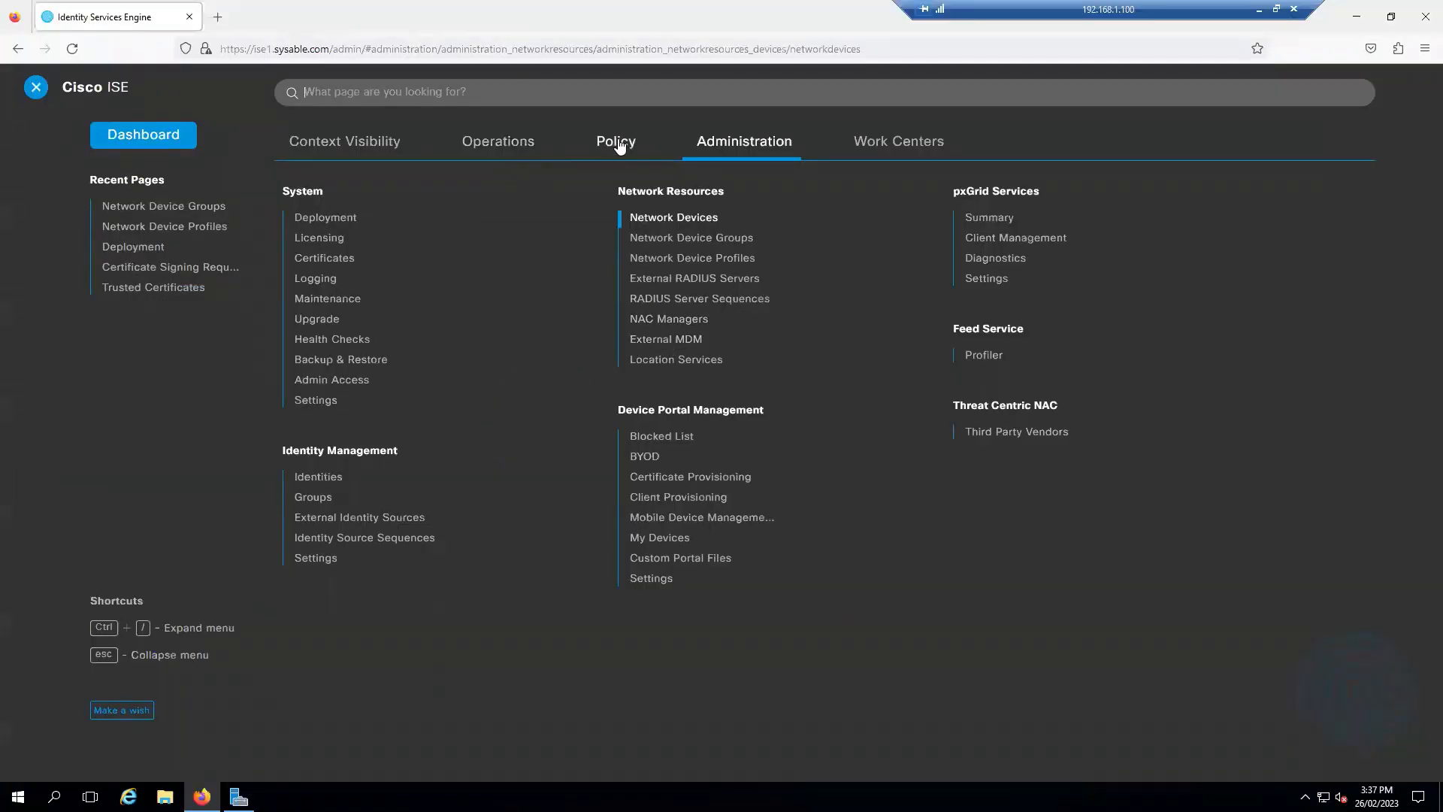
{"action": "left_click", "coordinate": [620, 144]}
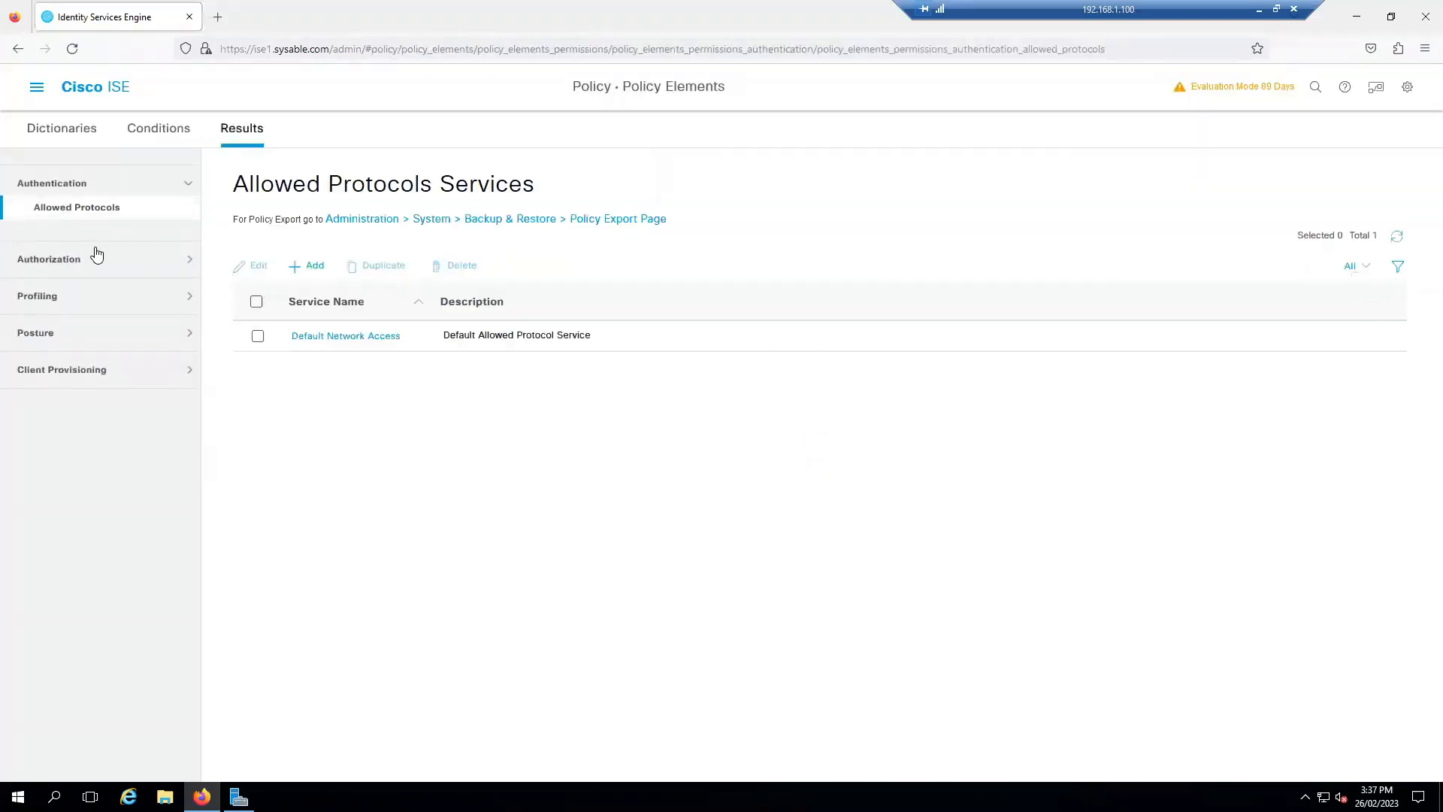
{"action": "left_click", "coordinate": [340, 340]}
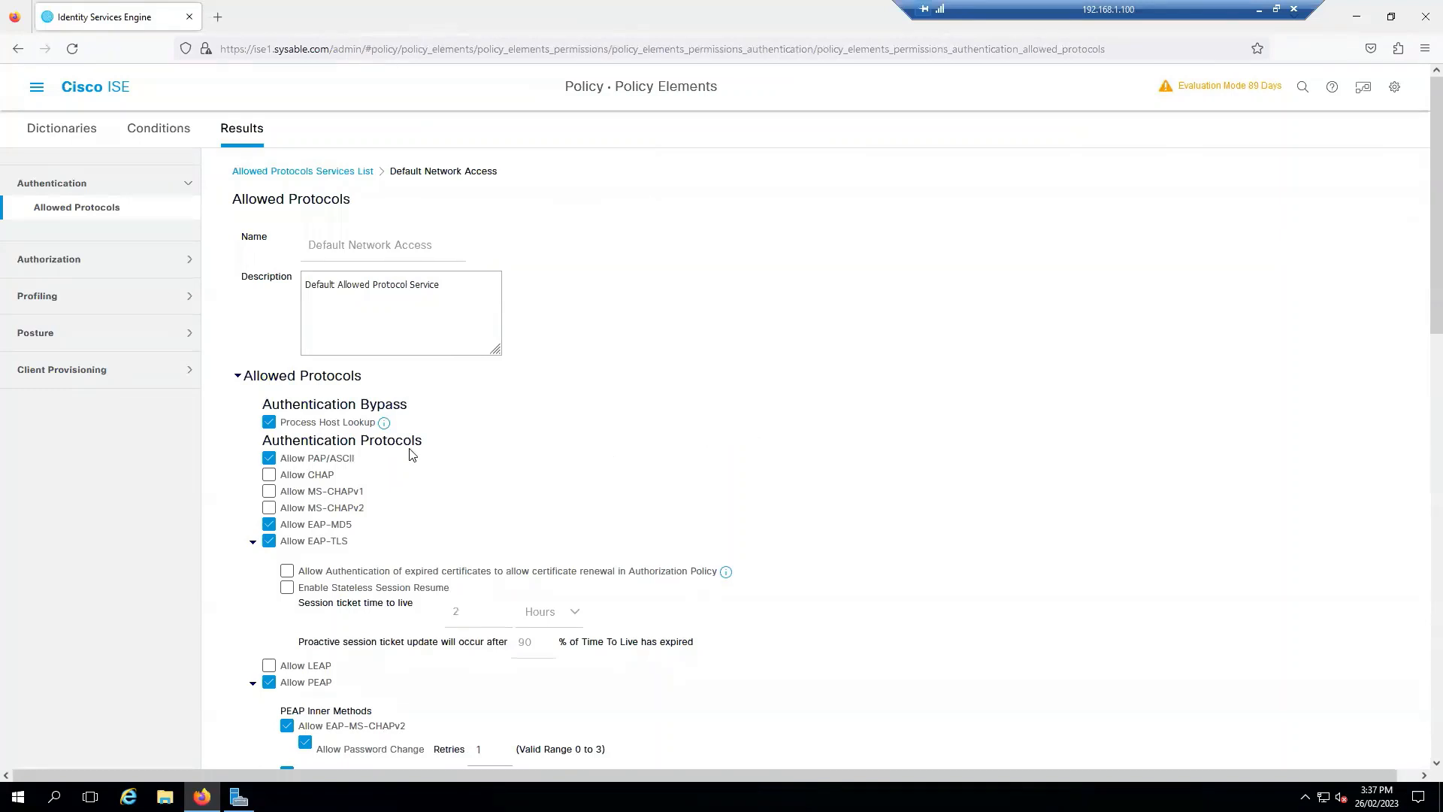
{"action": "left_click_drag", "start_coordinate": [392, 423], "coordinate": [260, 424]}
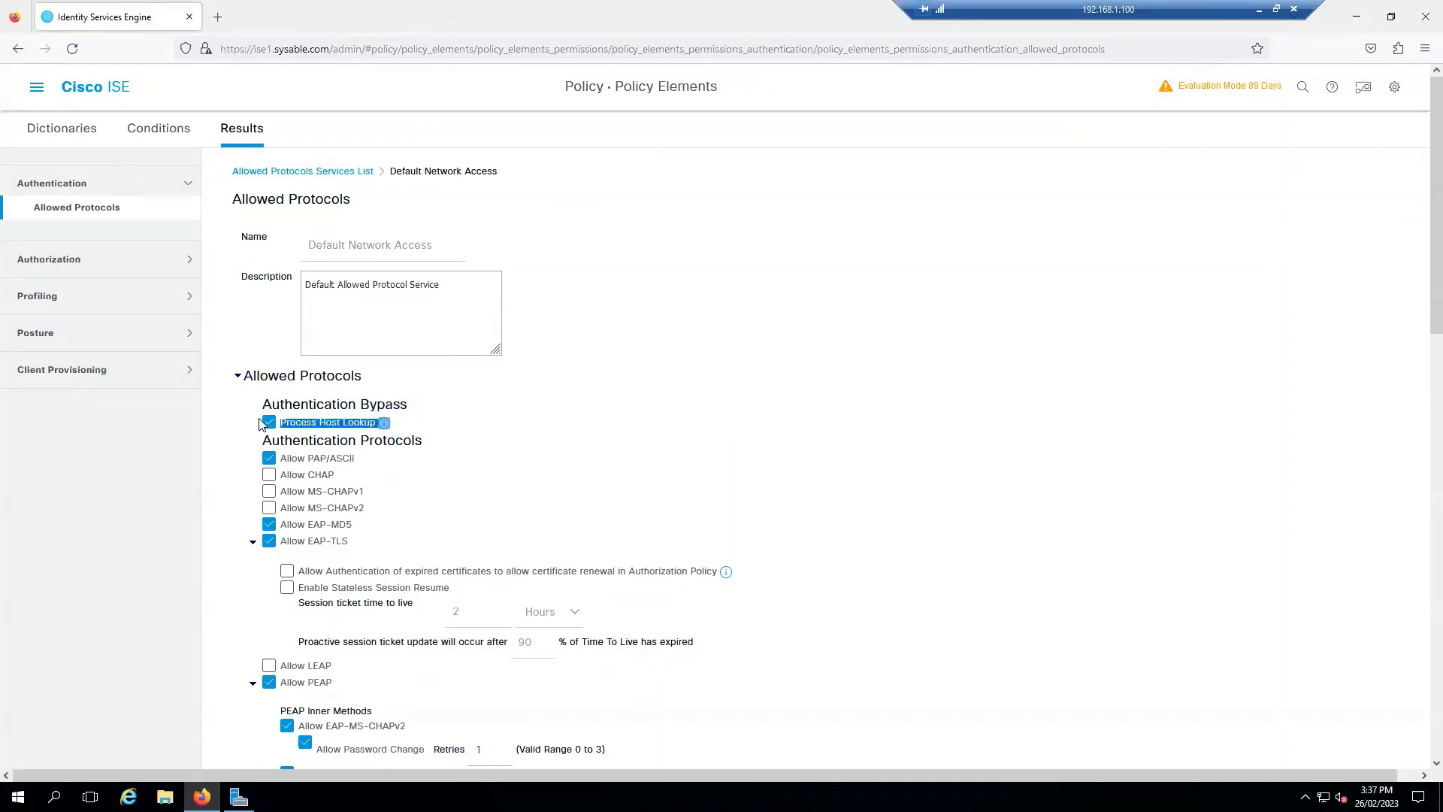
{"action": "left_click", "coordinate": [474, 458]}
{"action": "scroll", "coordinate": [370, 594], "scroll_direction": "down", "scroll_amount": 4}
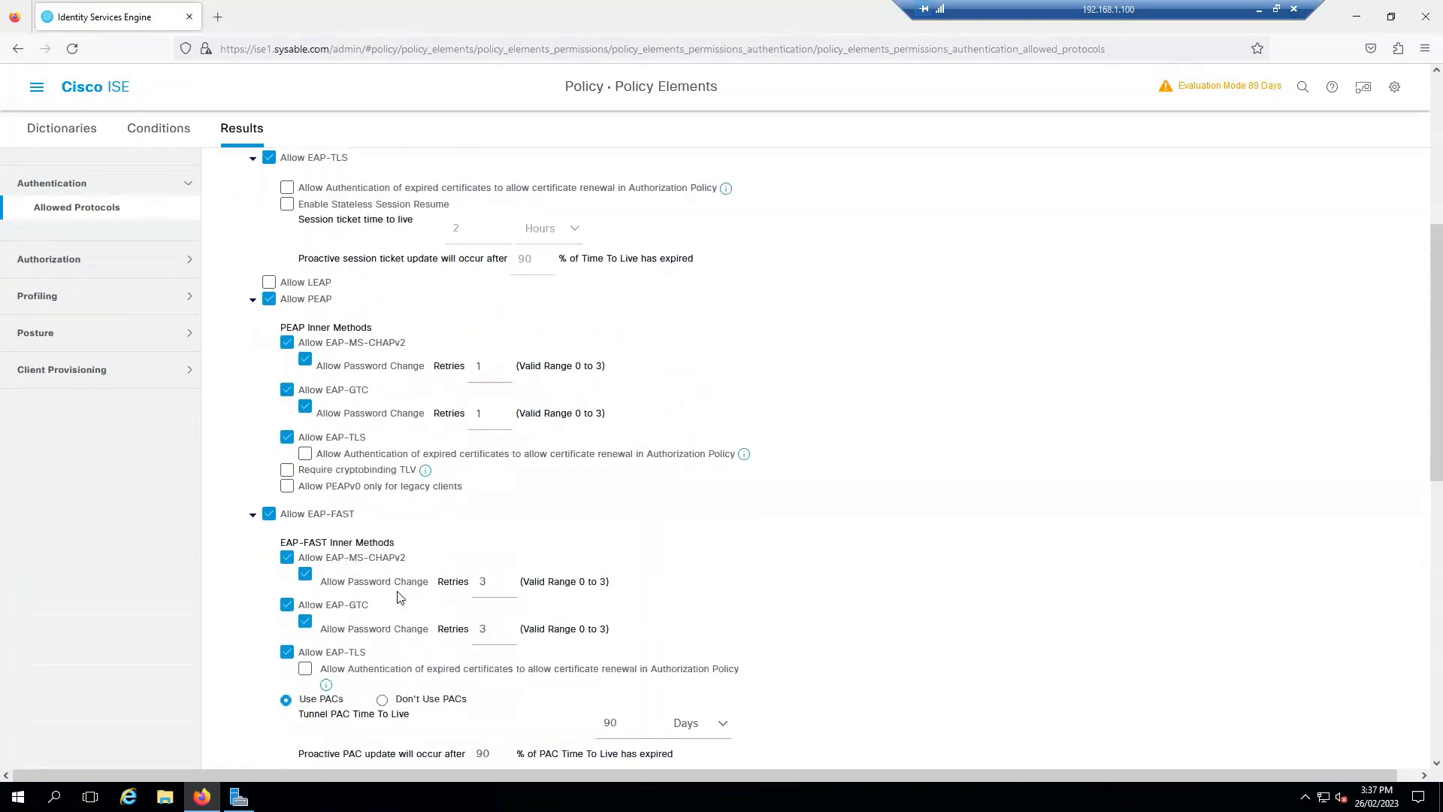
{"action": "scroll", "coordinate": [402, 583], "scroll_direction": "up", "scroll_amount": 4}
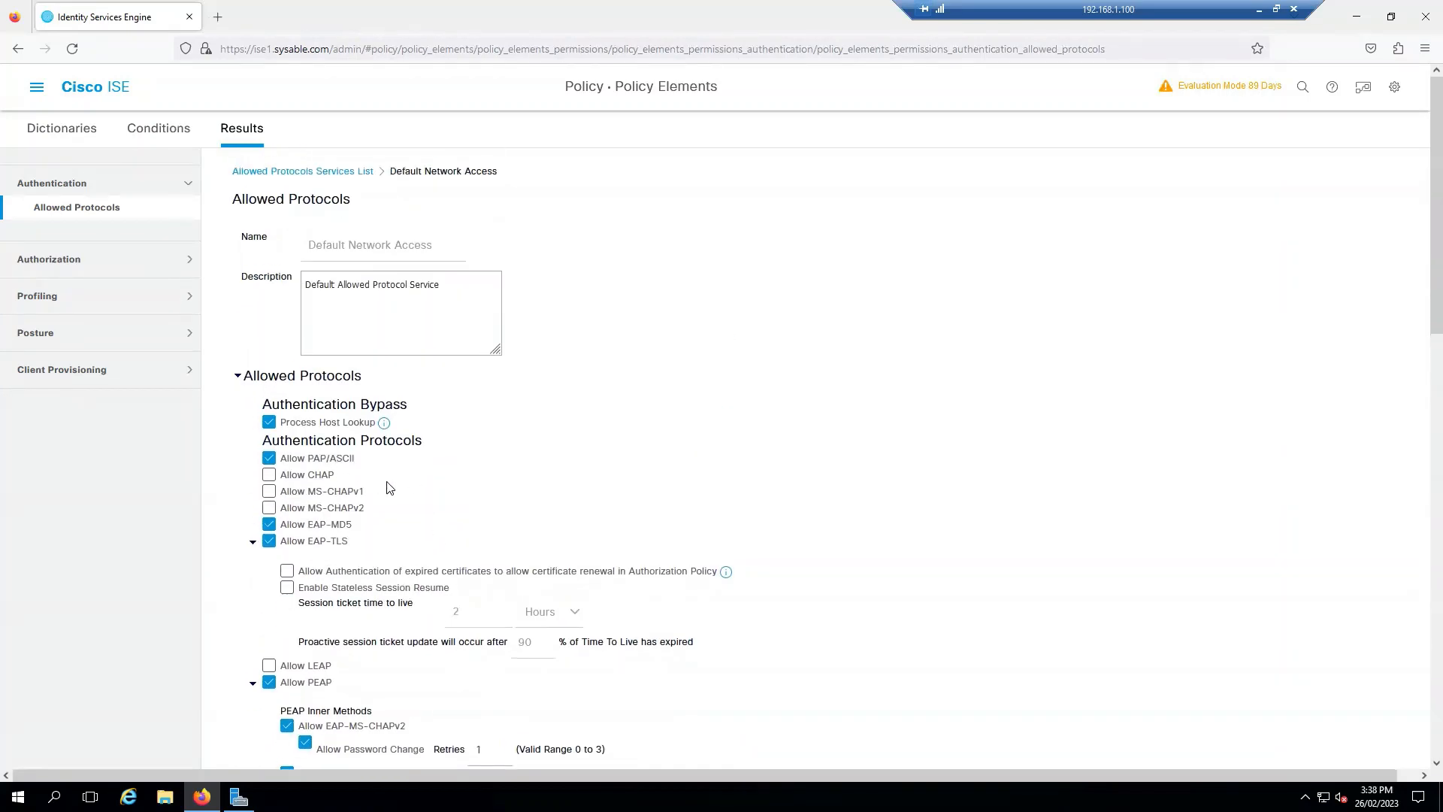
{"action": "left_click", "coordinate": [276, 171]}
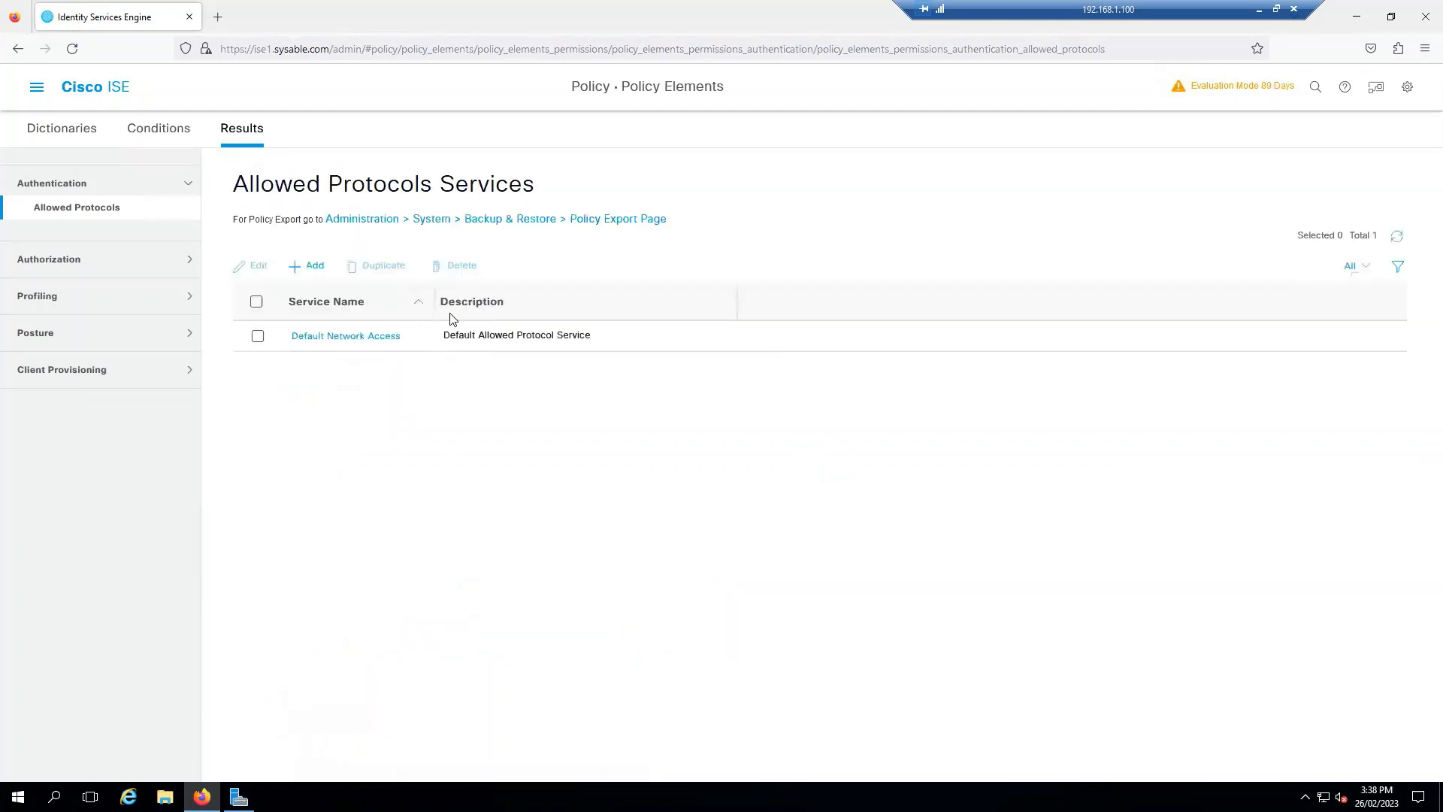
Step: Draft an ANY_ACCESS downloadable ACL with 'permit ip any' and validate its DACL syntax
{"action": "left_click", "coordinate": [180, 261]}
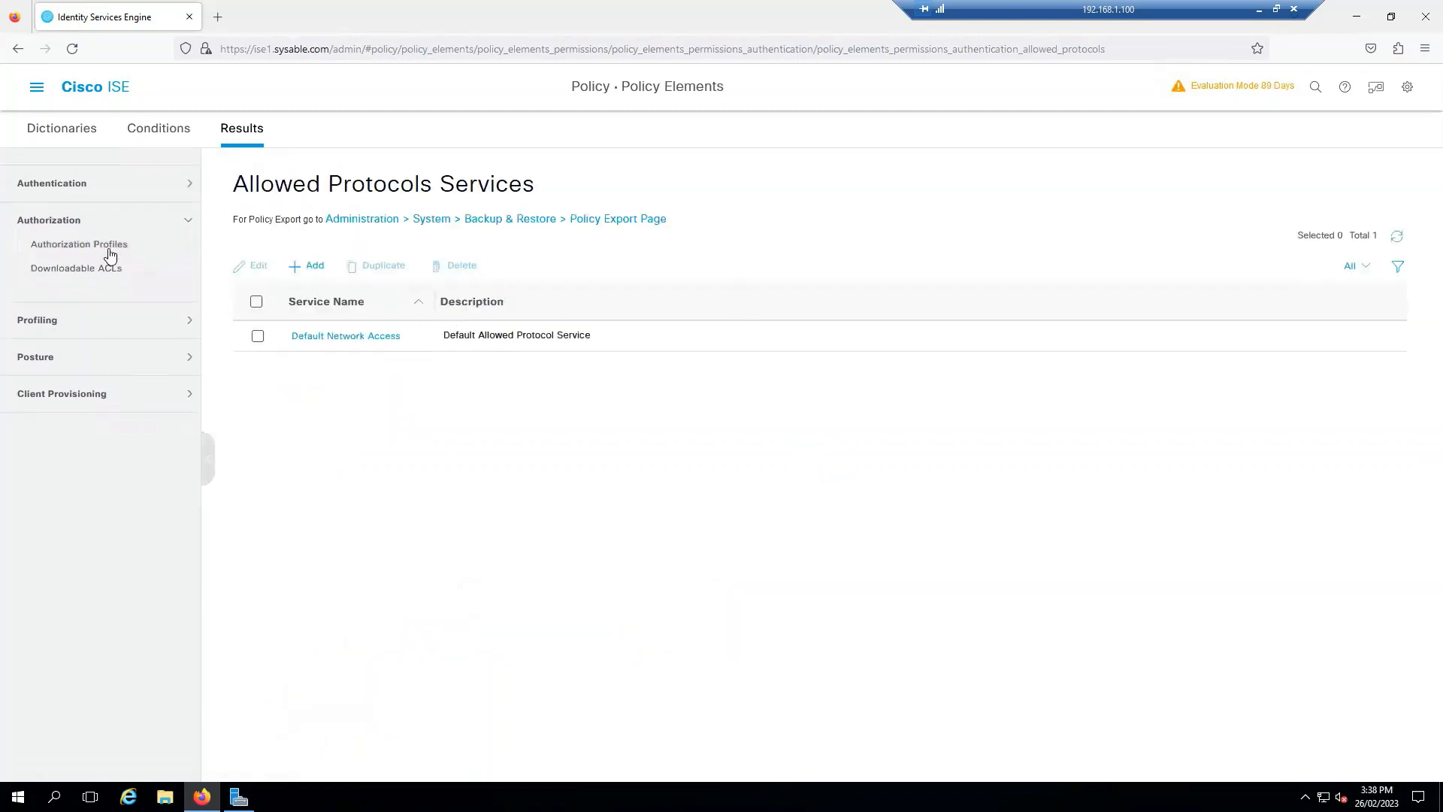
{"action": "left_click", "coordinate": [131, 272]}
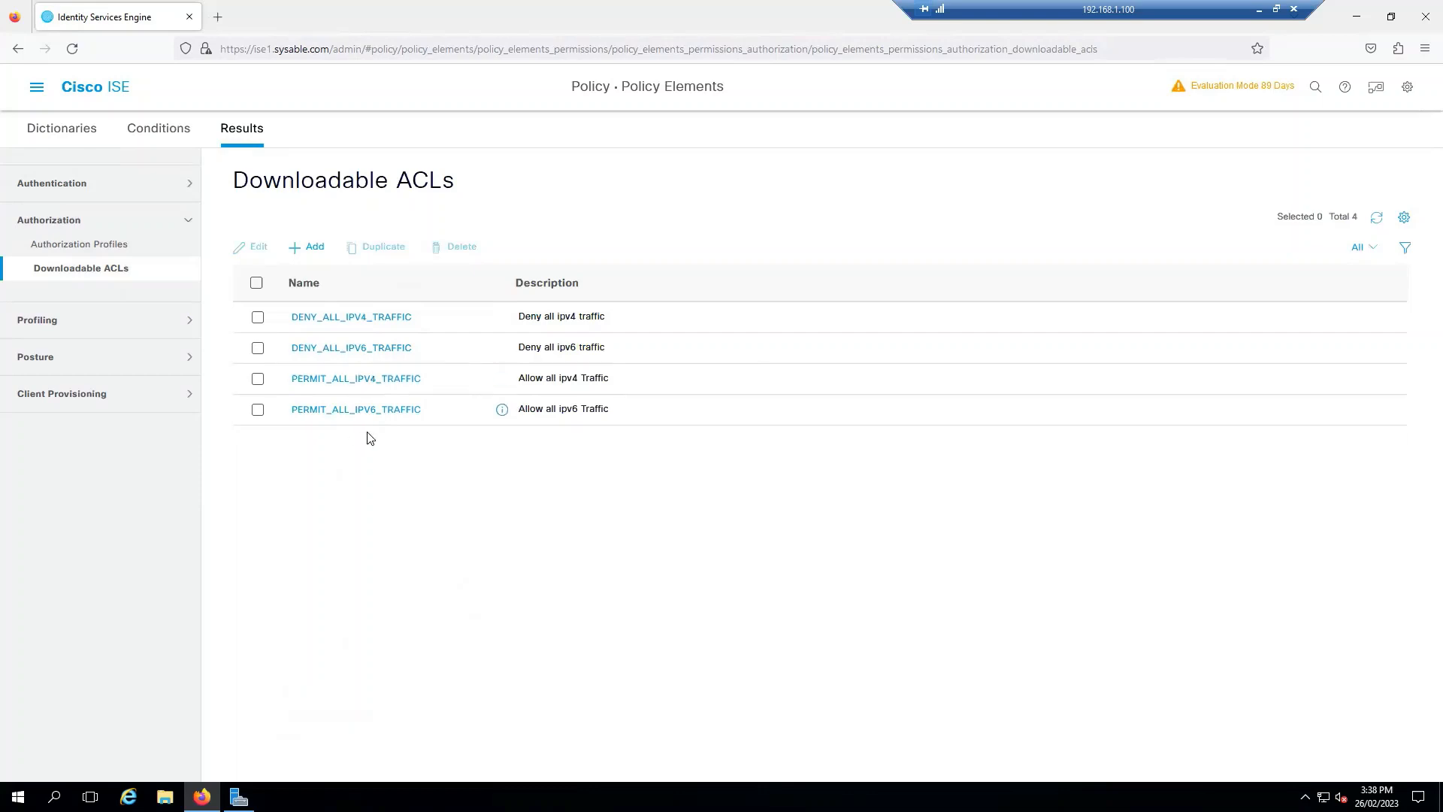
{"action": "left_click", "coordinate": [312, 256]}
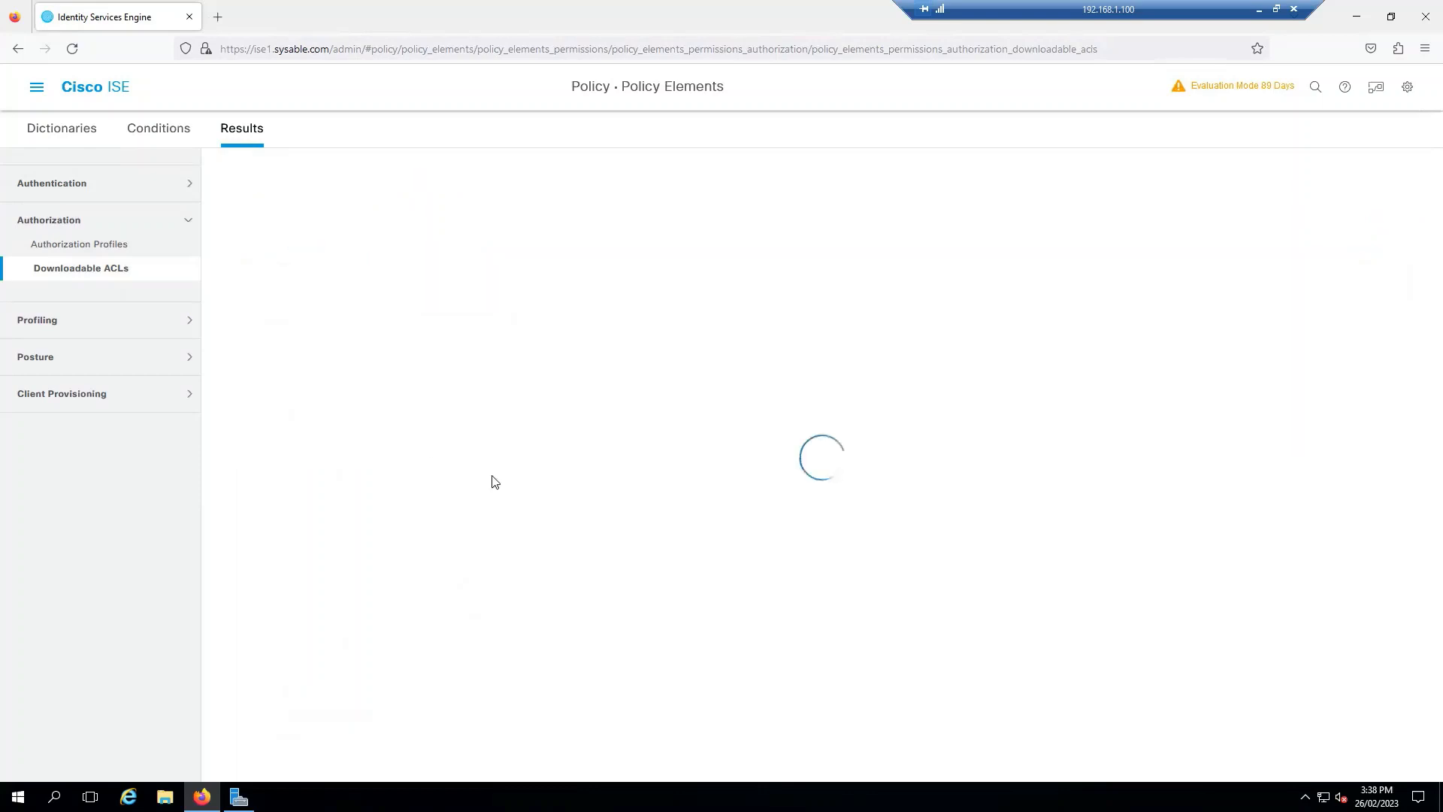
{"action": "left_click", "coordinate": [557, 421]}
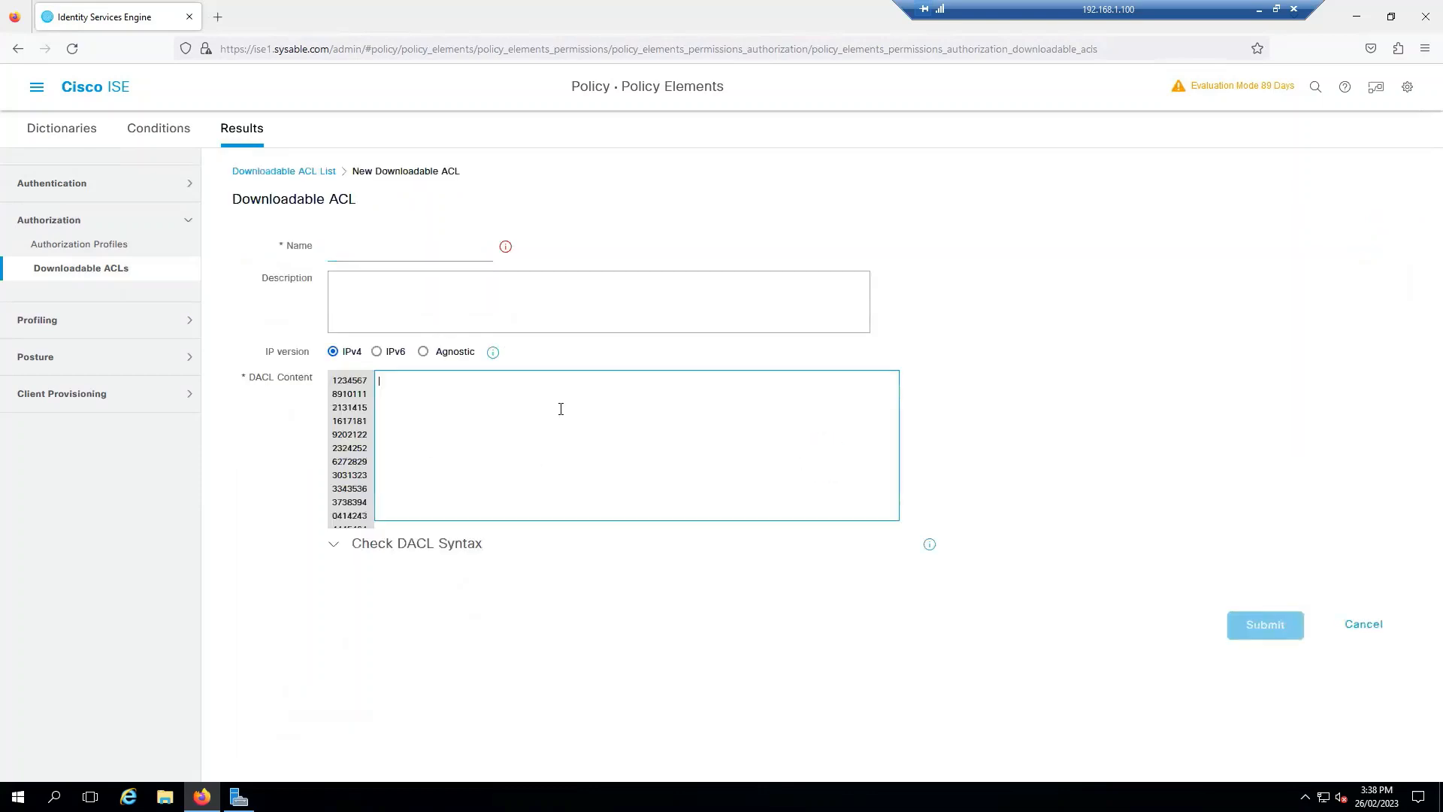
{"action": "type", "text": "permit ip"}
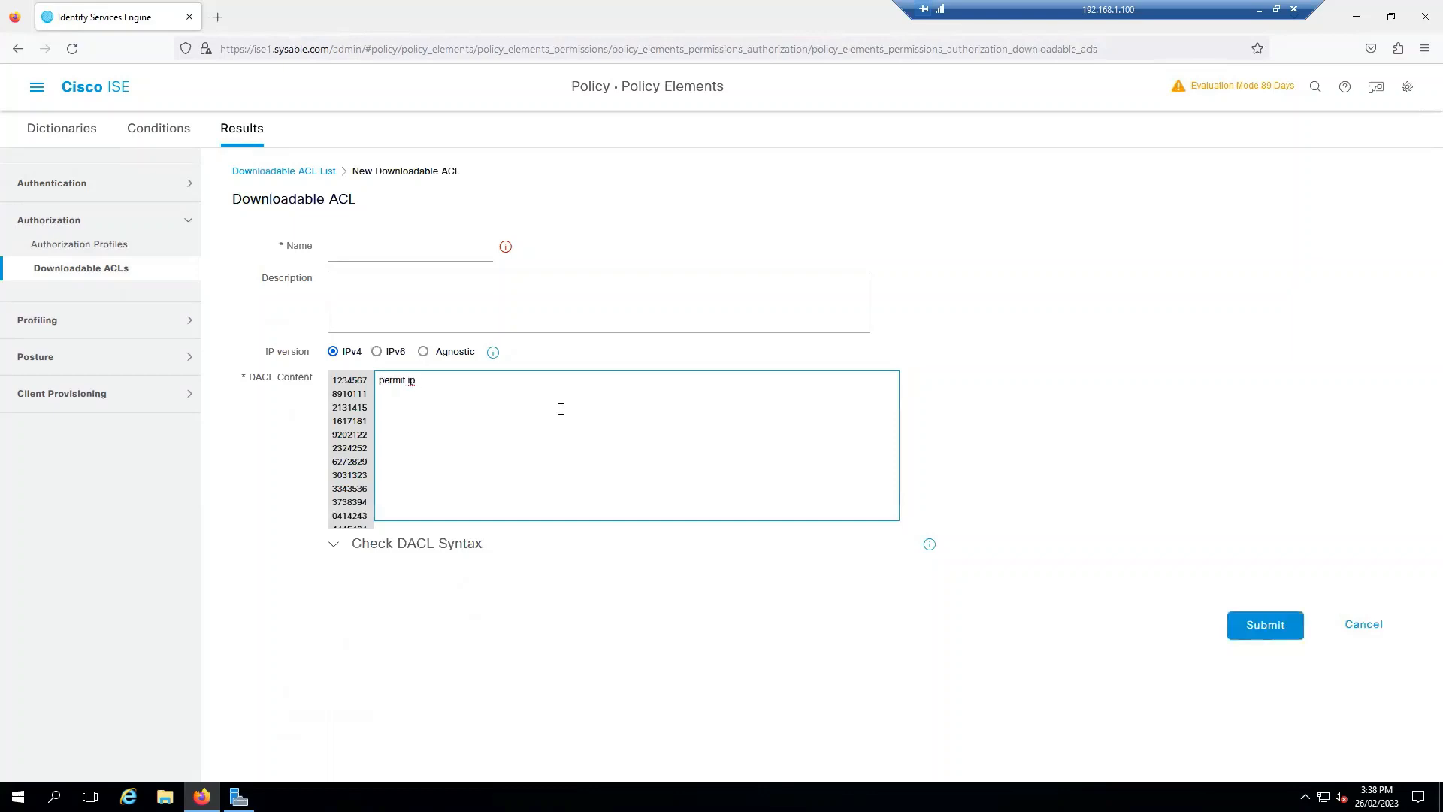
{"action": "type", "text": " any"}
{"action": "left_click", "coordinate": [430, 241]}
{"action": "type", "text": "I pany"}
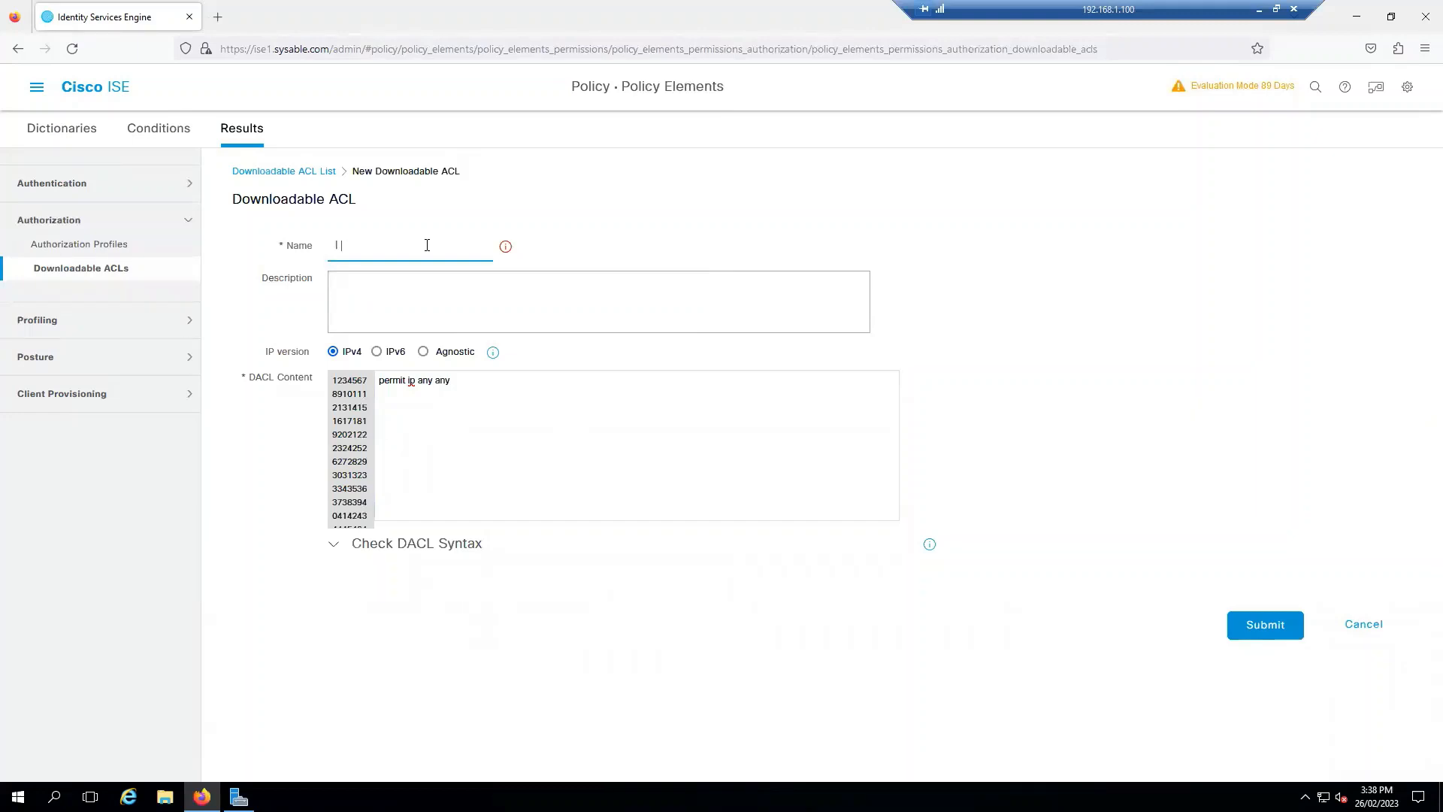
{"action": "type", "text": "ANY_ACCESS"}
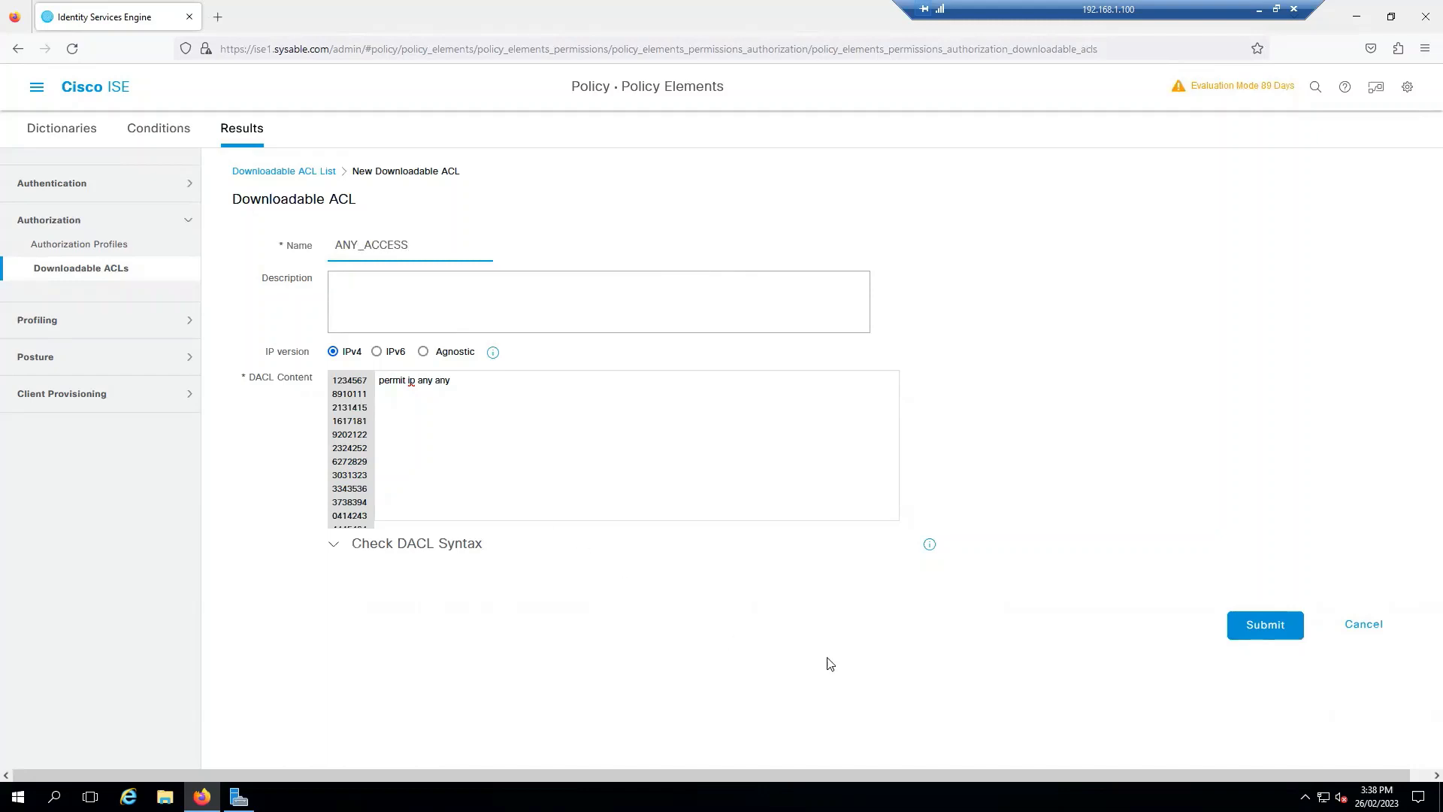
{"action": "left_click", "coordinate": [450, 551]}
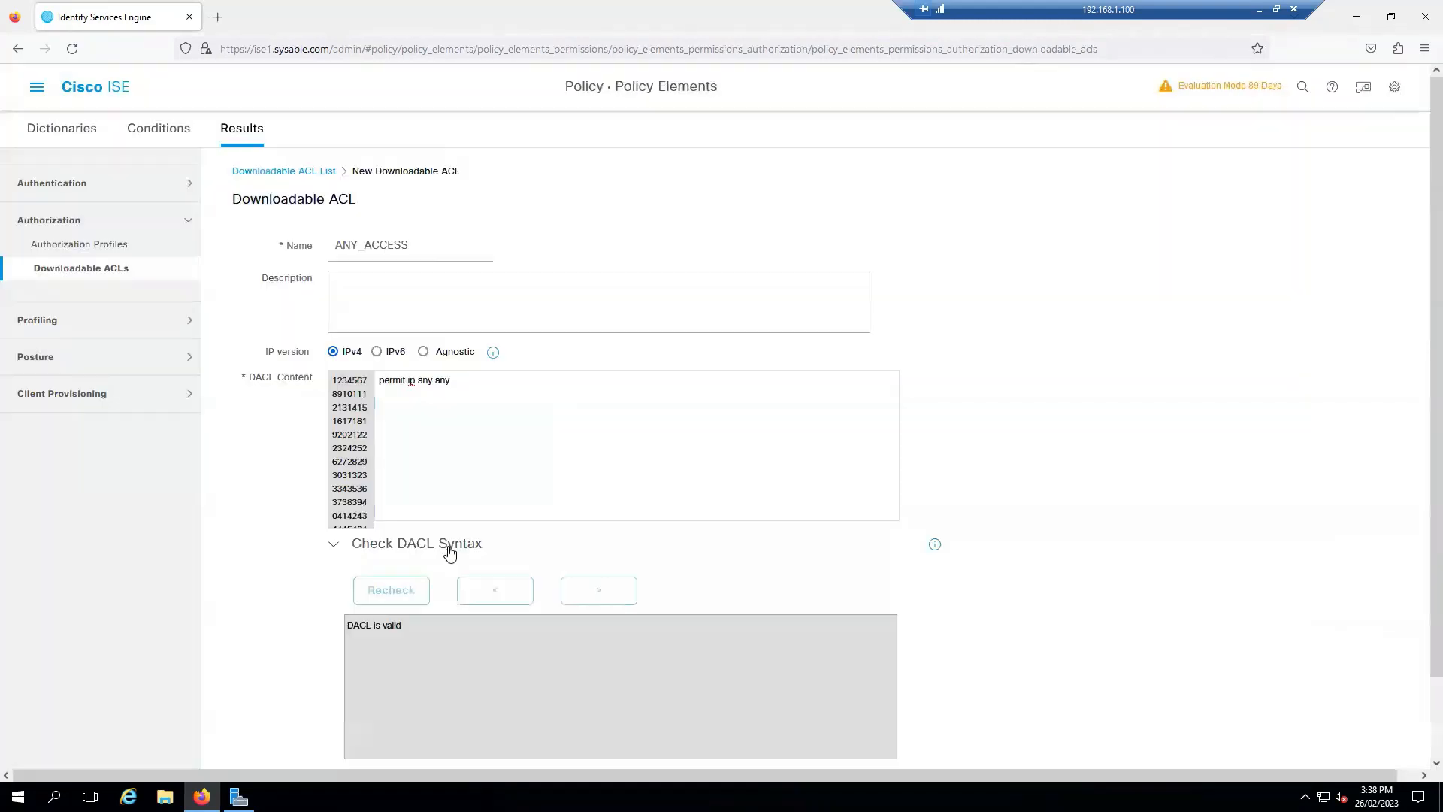
{"action": "triple_click", "coordinate": [414, 628]}
{"action": "scroll", "coordinate": [709, 467], "scroll_direction": "down", "scroll_amount": 2}
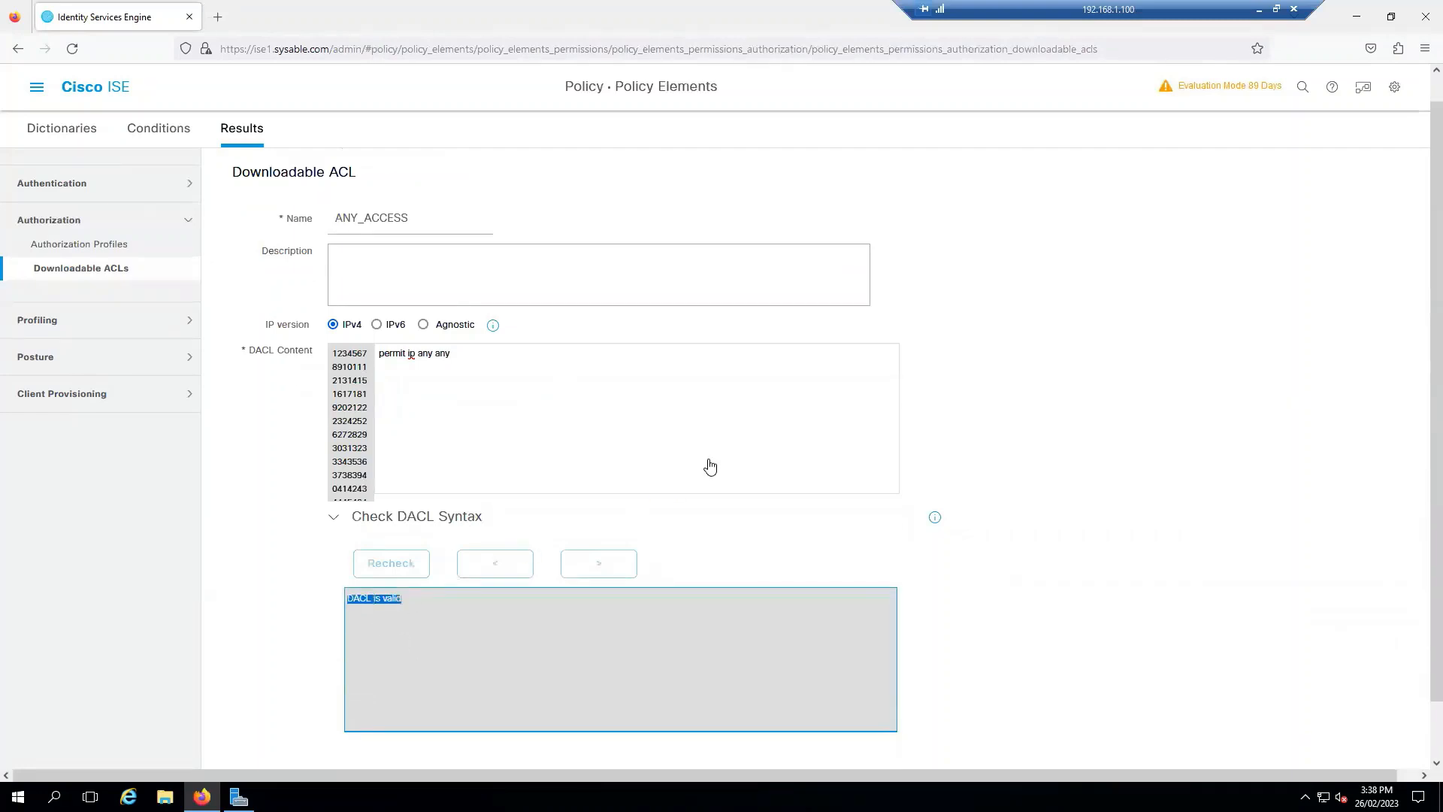
Step: Discard the ANY_ACCESS draft, view the reserved PERMIT_ALL_IPV4_TRAFFIC ACL, then list Authorization Profiles
{"action": "left_click", "coordinate": [1370, 754]}
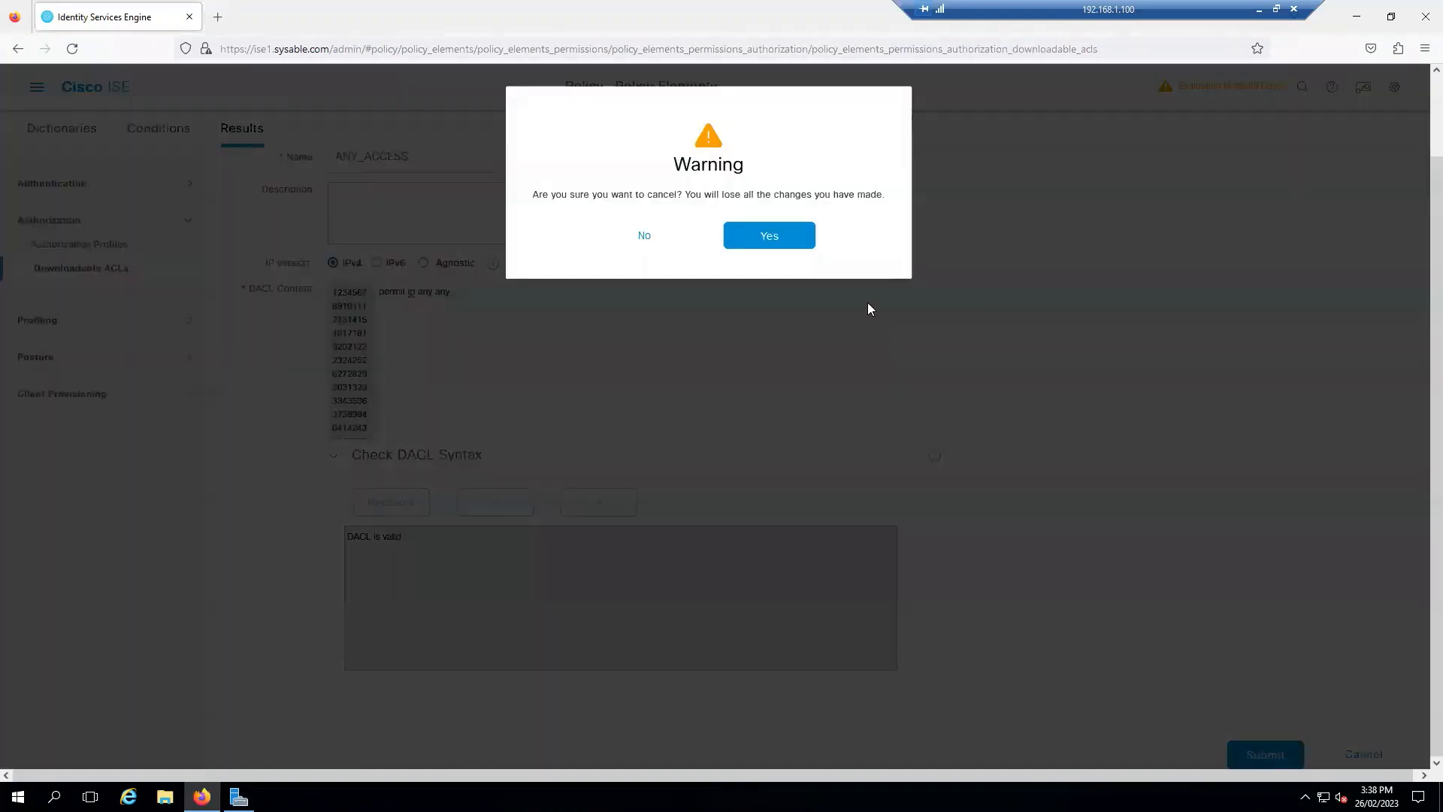
{"action": "left_click", "coordinate": [769, 236]}
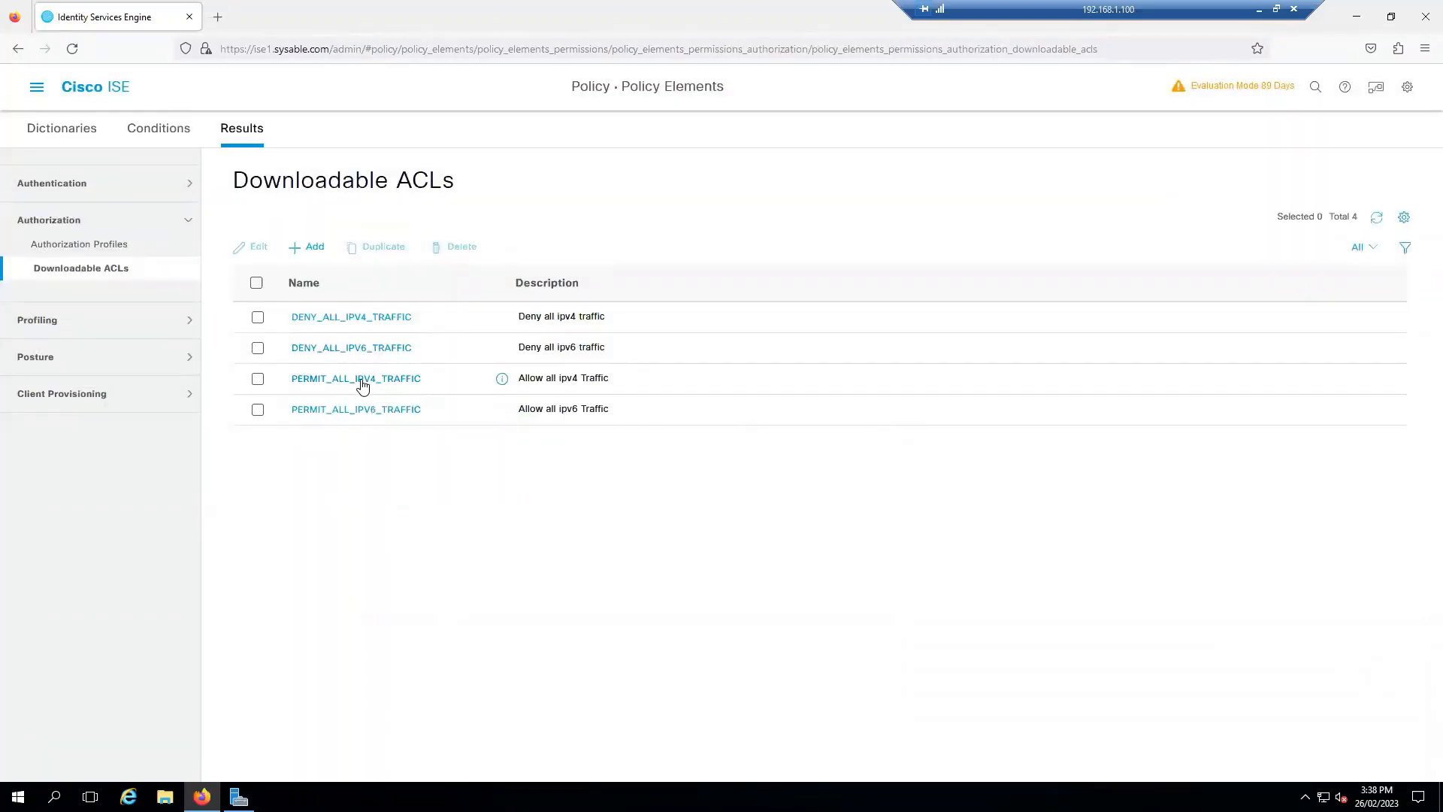
{"action": "left_click", "coordinate": [361, 379]}
{"action": "left_click", "coordinate": [723, 253]}
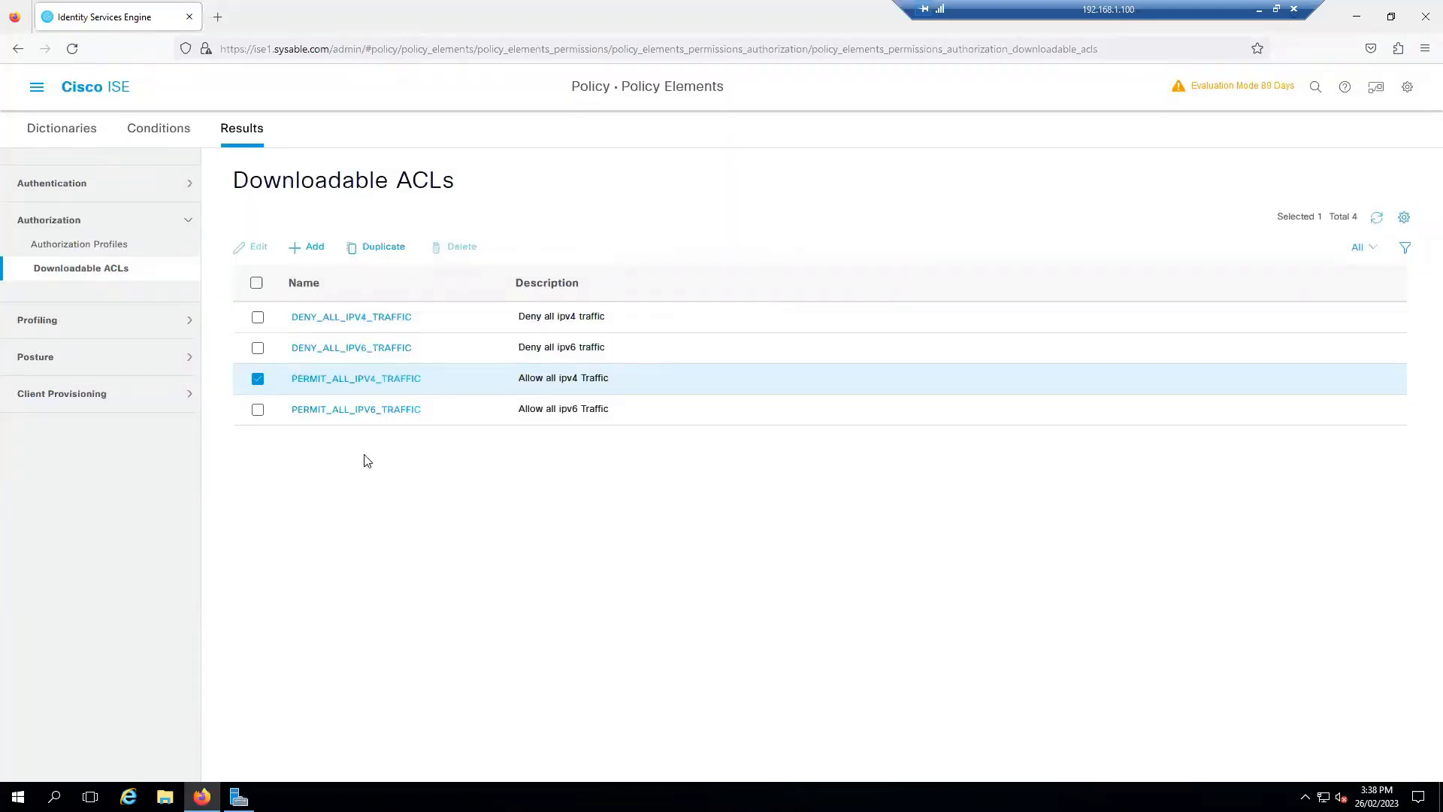
{"action": "left_click", "coordinate": [103, 245]}
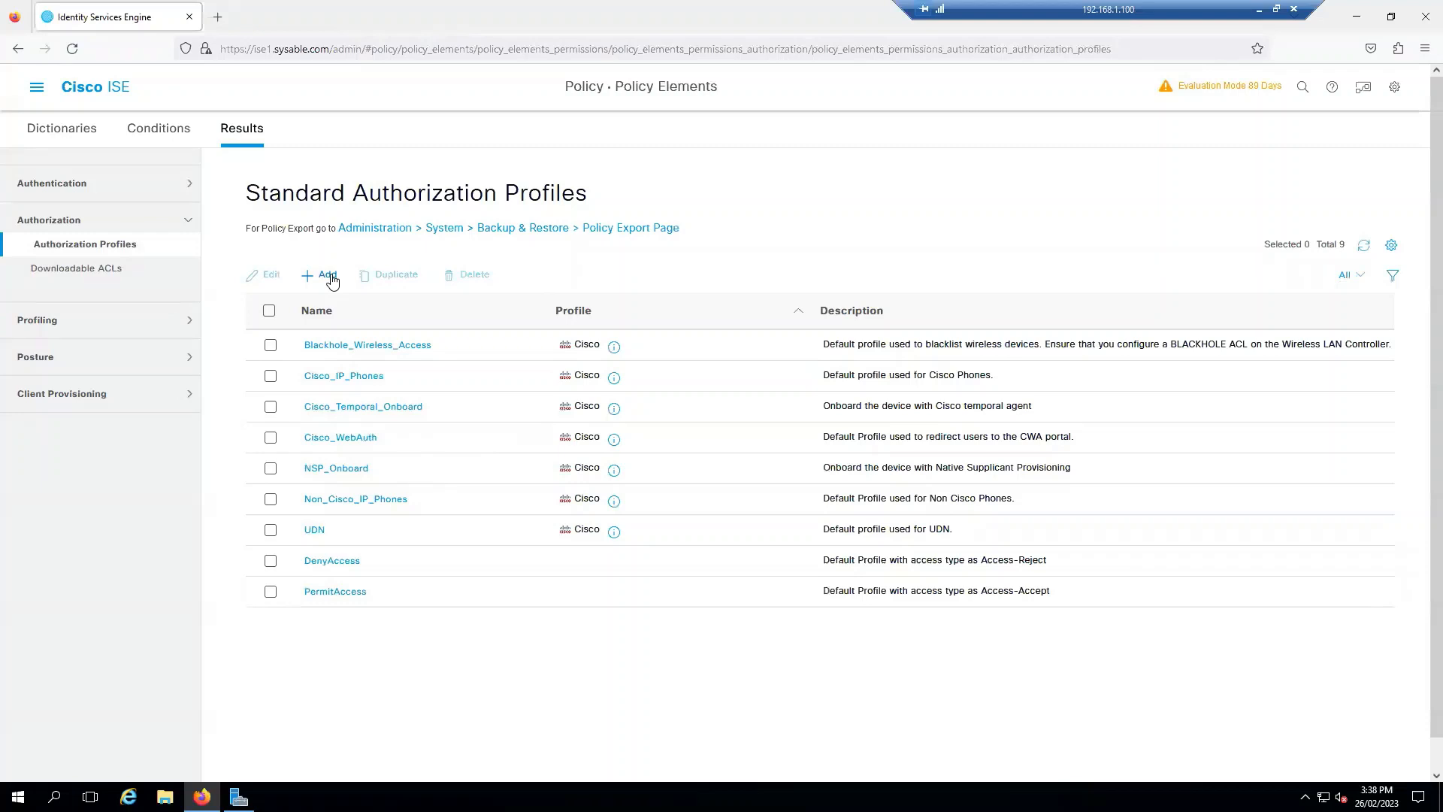
Step: Start a new authorization profile, then switch to the local ISE-N.pdf topology diagram
{"action": "left_click", "coordinate": [332, 279]}
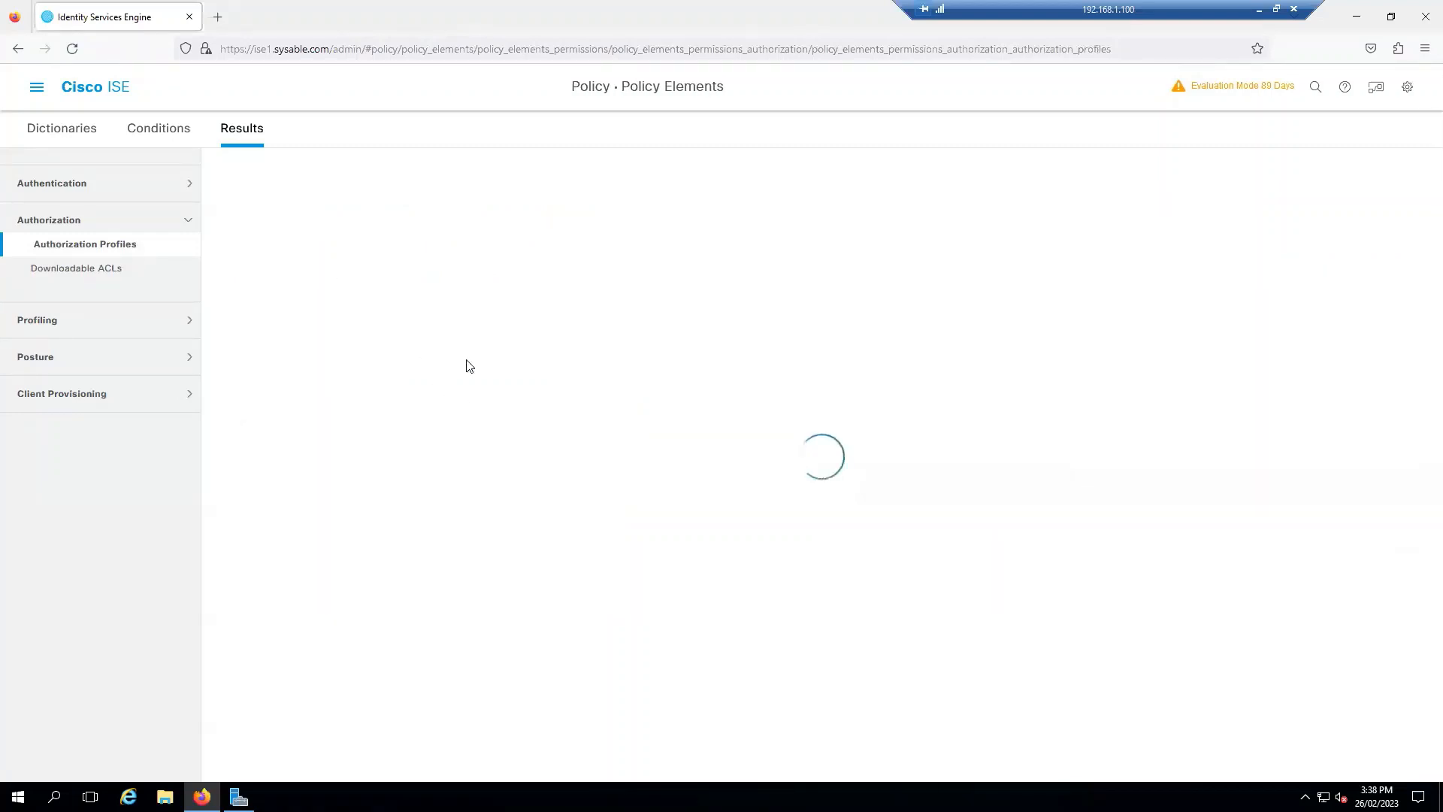
{"action": "key", "text": "alt+Tab"}
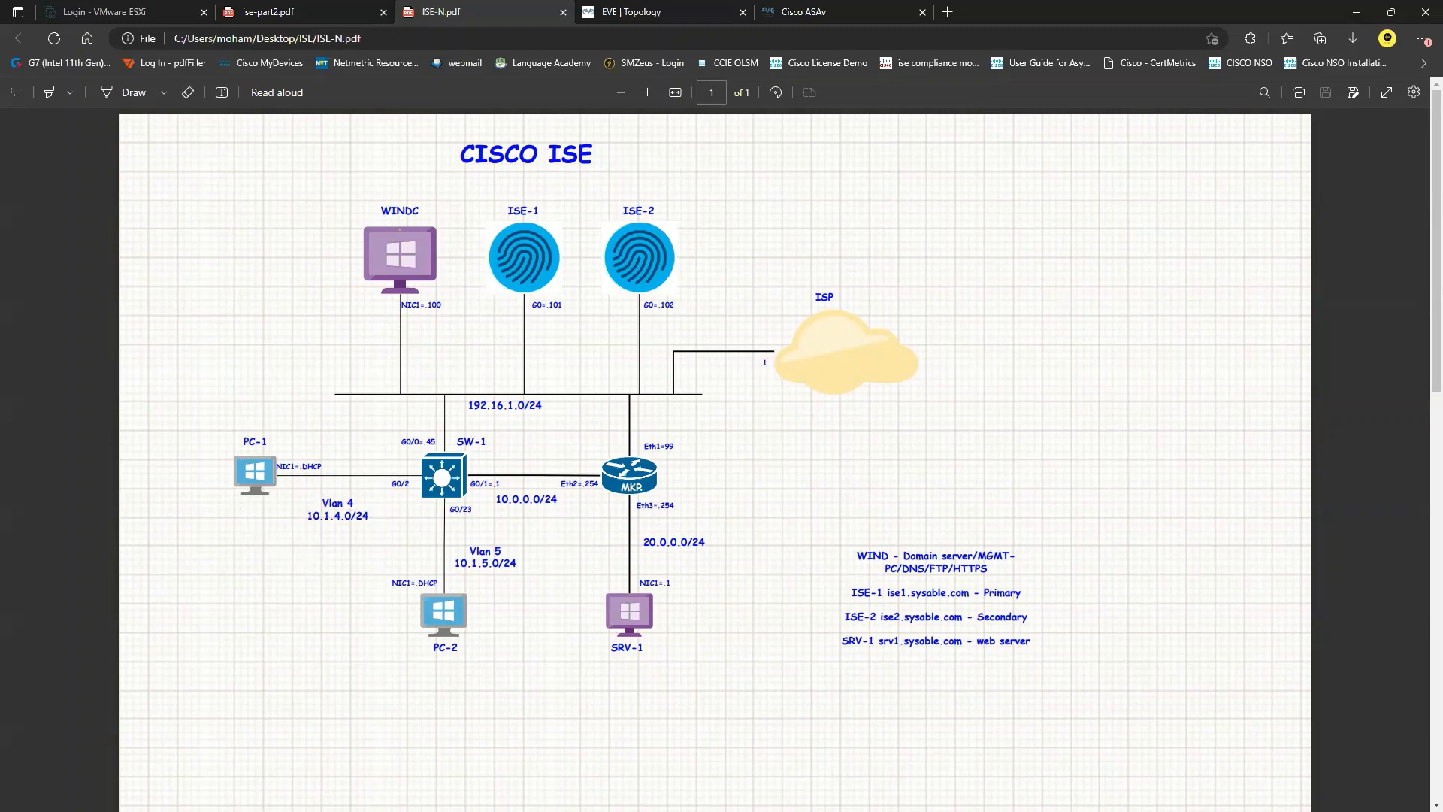
Step: Switch back from the topology PDF to the ISE authorization profile form with Alt+Tab
{"action": "key", "text": "alt+Tab"}
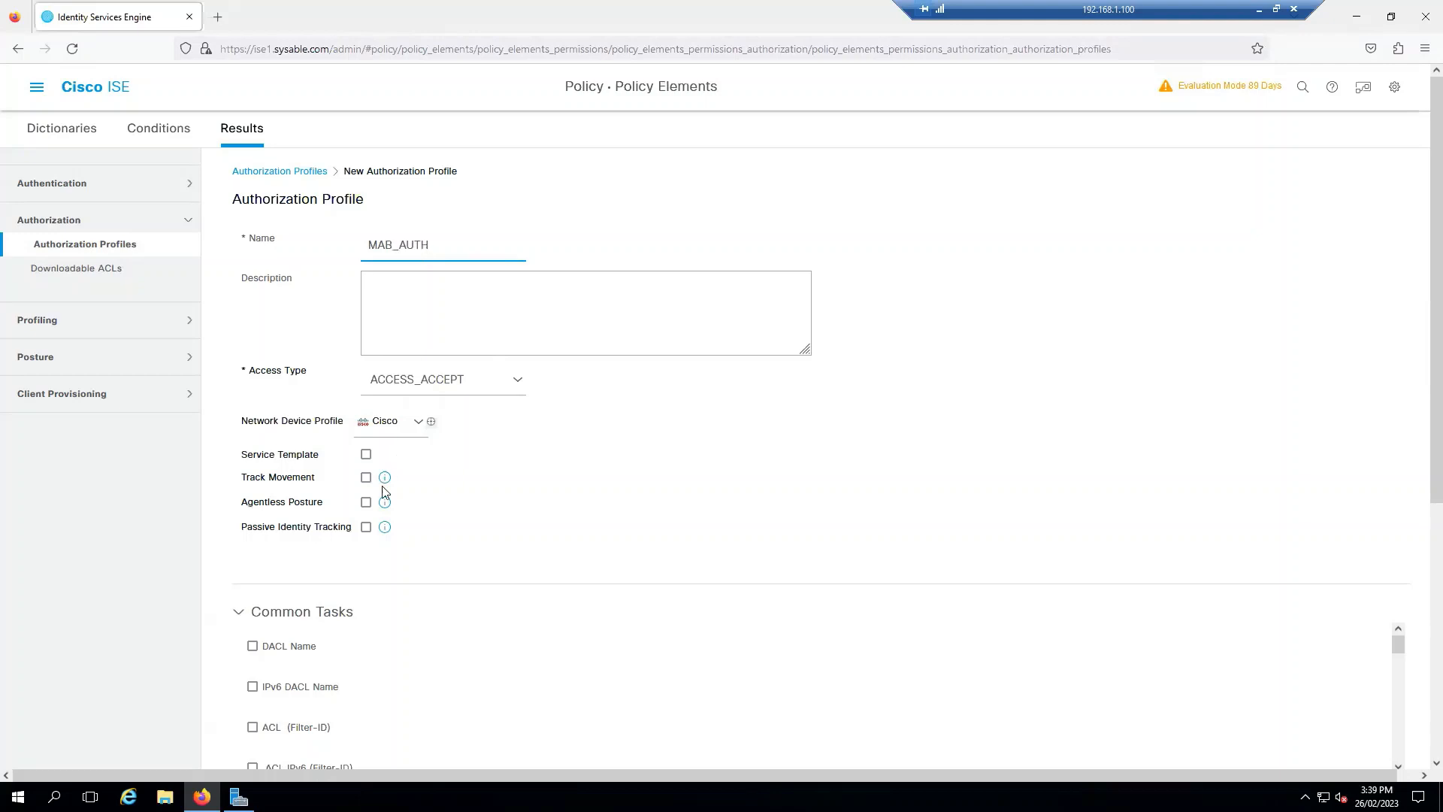
Step: Check the ACCESS_ACCEPT access type and set the profile's DACL to PERMIT_ALL_IPV4_TRAFFIC
{"action": "scroll", "coordinate": [354, 483], "scroll_direction": "down", "scroll_amount": 2}
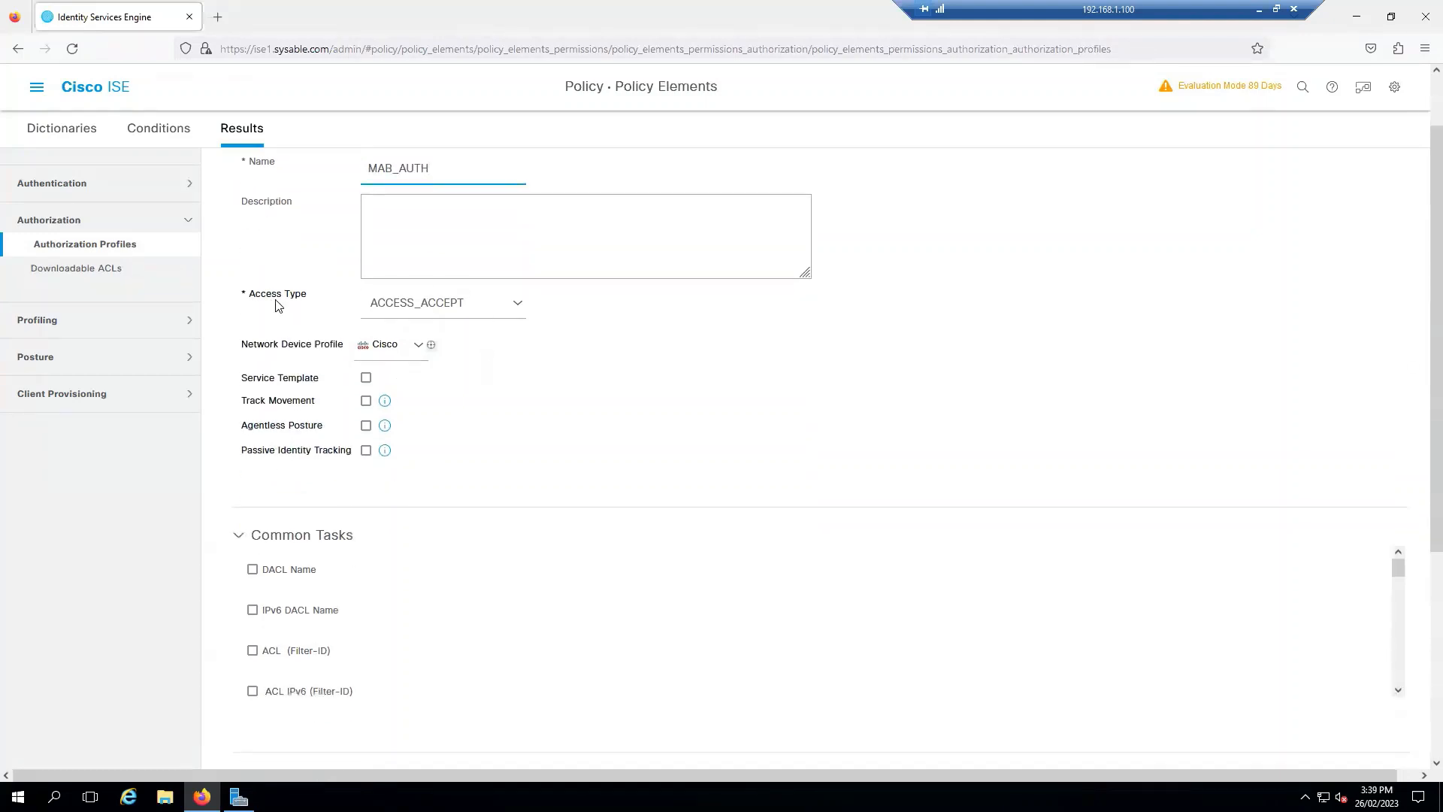
{"action": "double_click", "coordinate": [478, 304]}
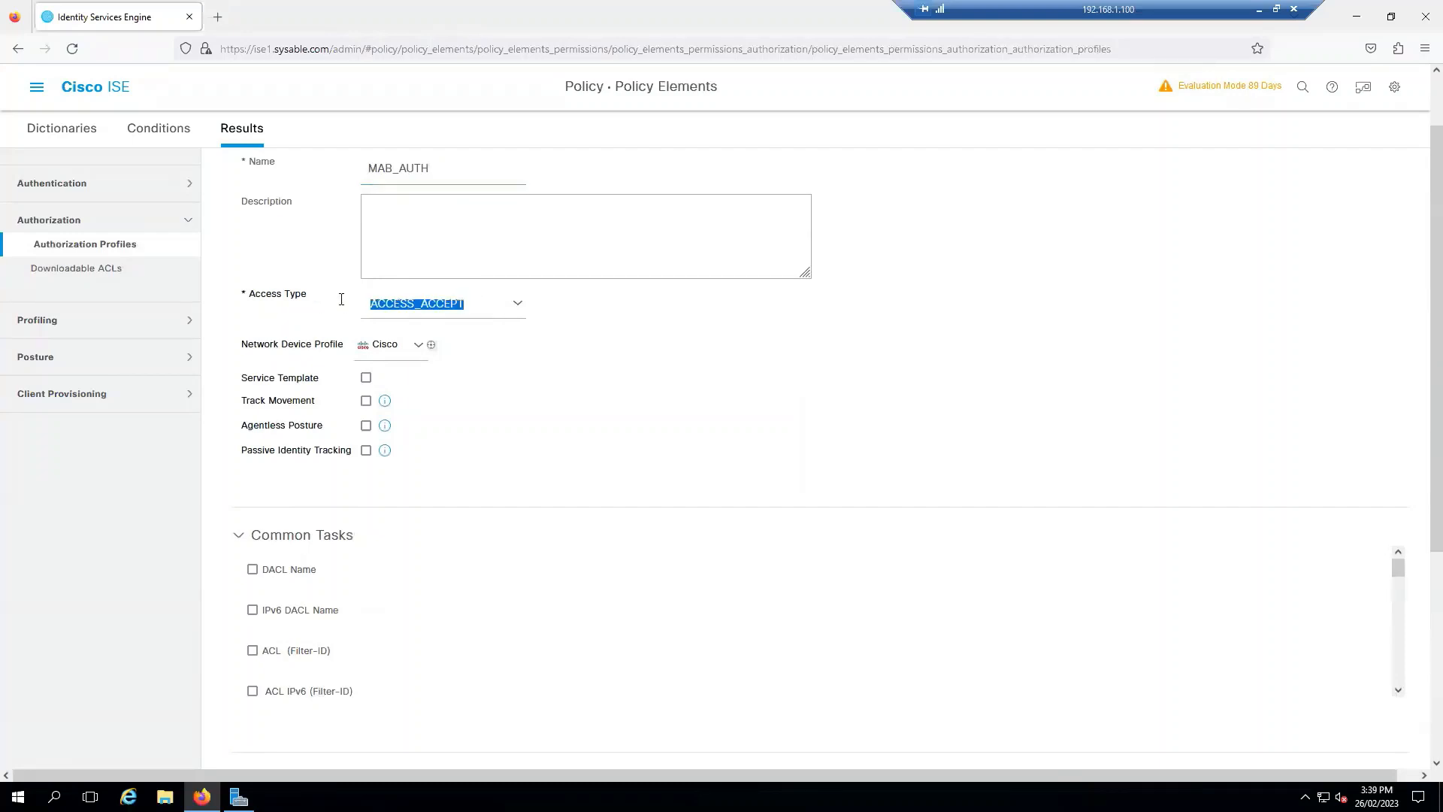
{"action": "left_click", "coordinate": [675, 358]}
{"action": "scroll", "coordinate": [675, 376], "scroll_direction": "down", "scroll_amount": 4}
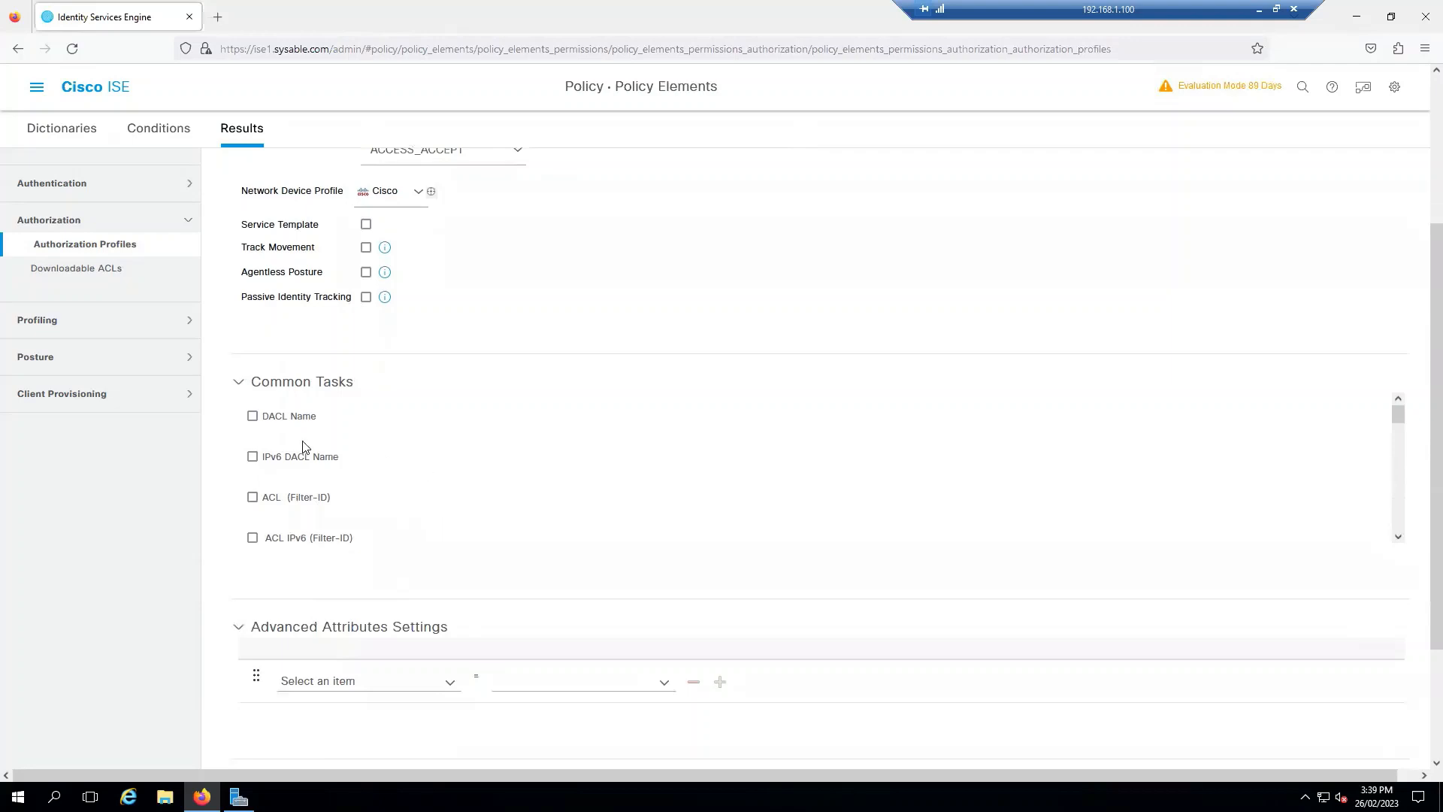
{"action": "left_click", "coordinate": [253, 416]}
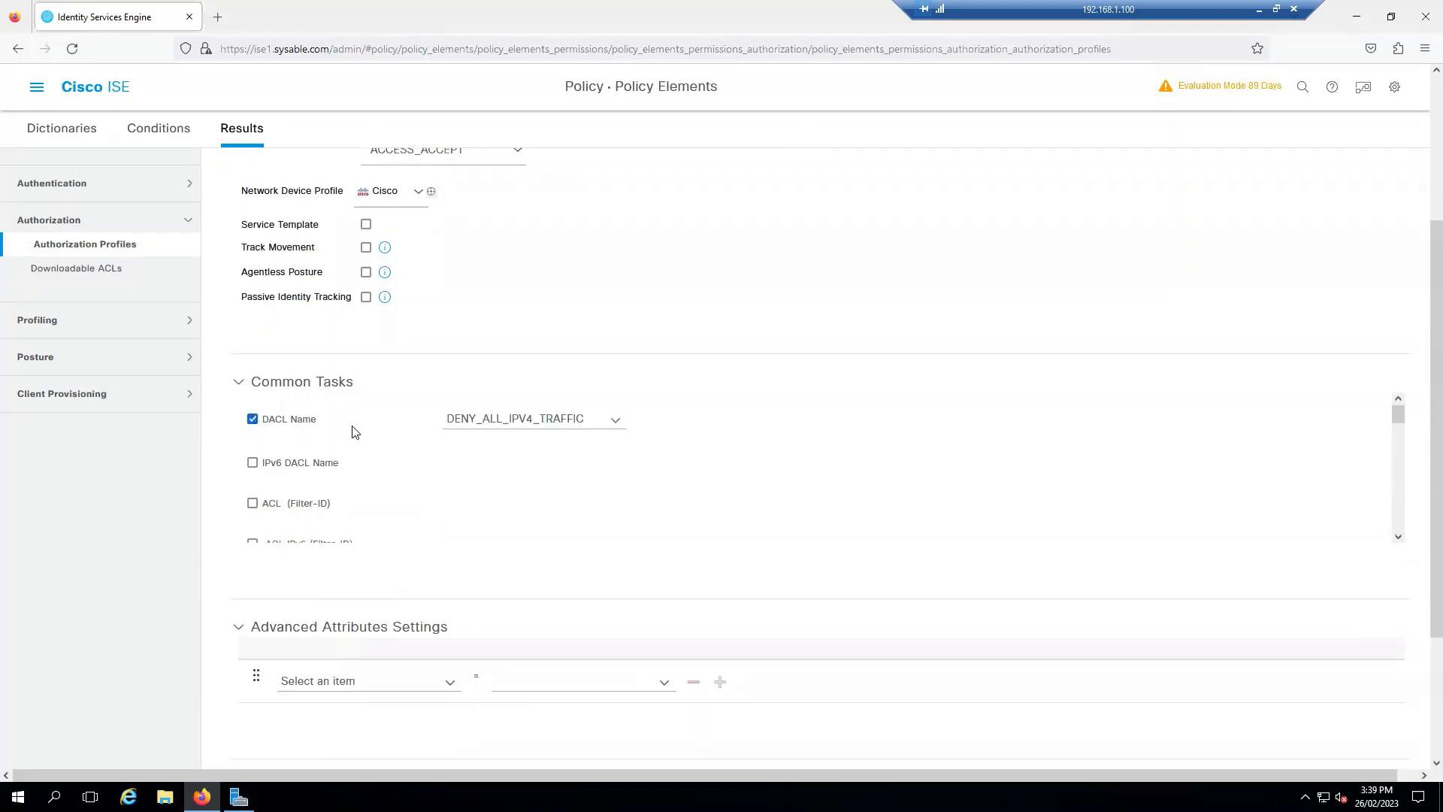
{"action": "left_click", "coordinate": [616, 421]}
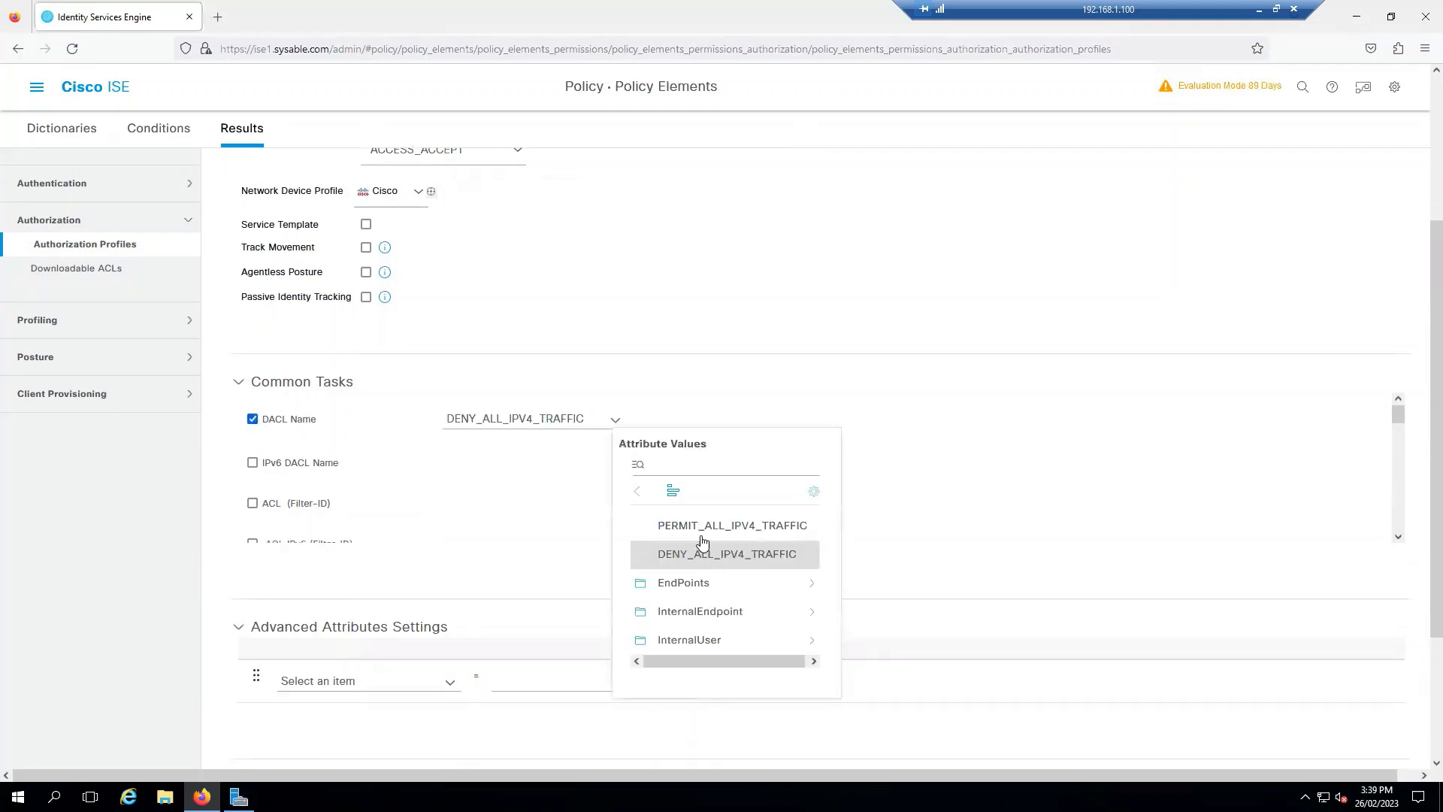
{"action": "left_click", "coordinate": [702, 526]}
Step: Enable VLAN assignment with VLAN ID 4 and review the resulting attribute details
{"action": "scroll", "coordinate": [279, 509], "scroll_direction": "down", "scroll_amount": 1}
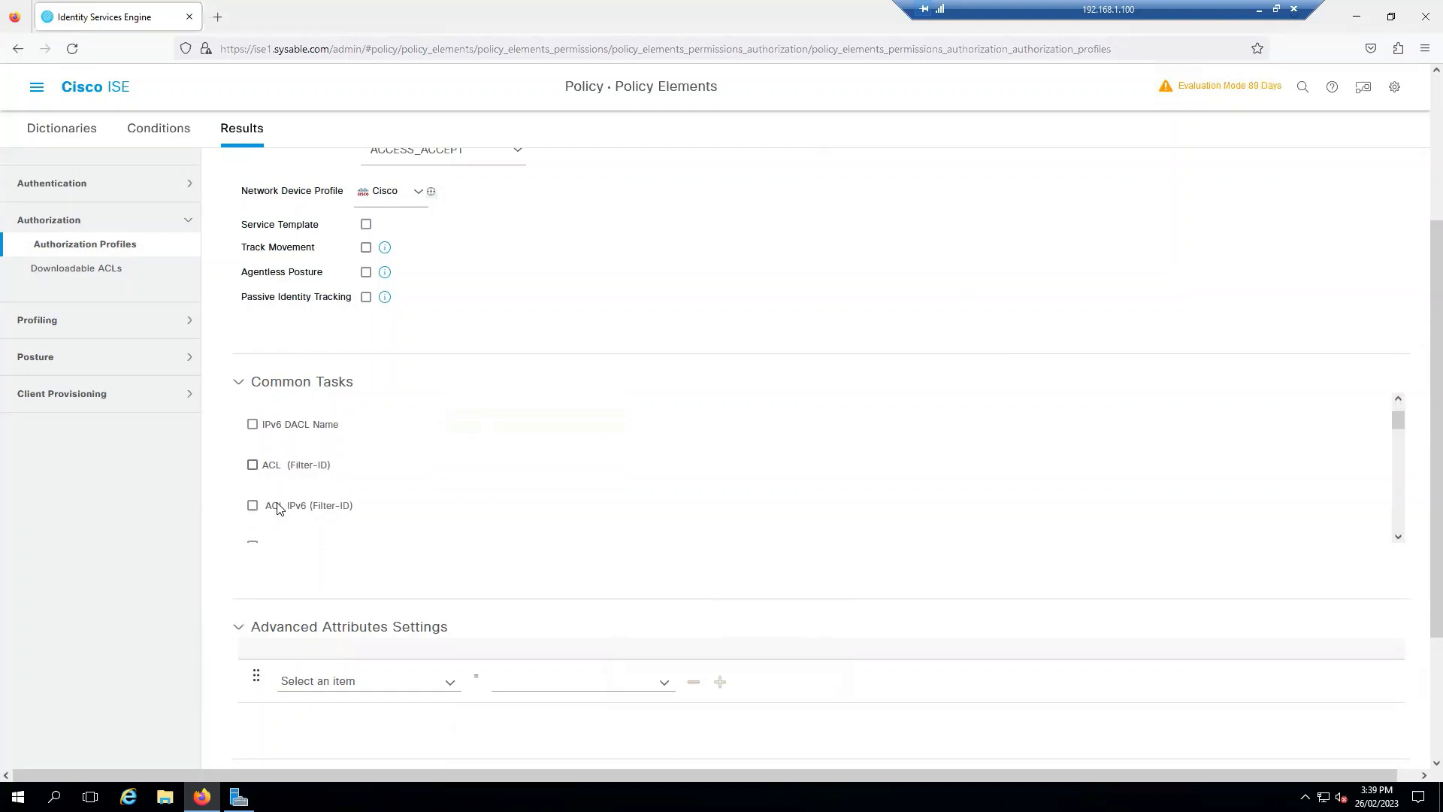
{"action": "scroll", "coordinate": [278, 509], "scroll_direction": "down", "scroll_amount": 2}
{"action": "left_click", "coordinate": [253, 498]}
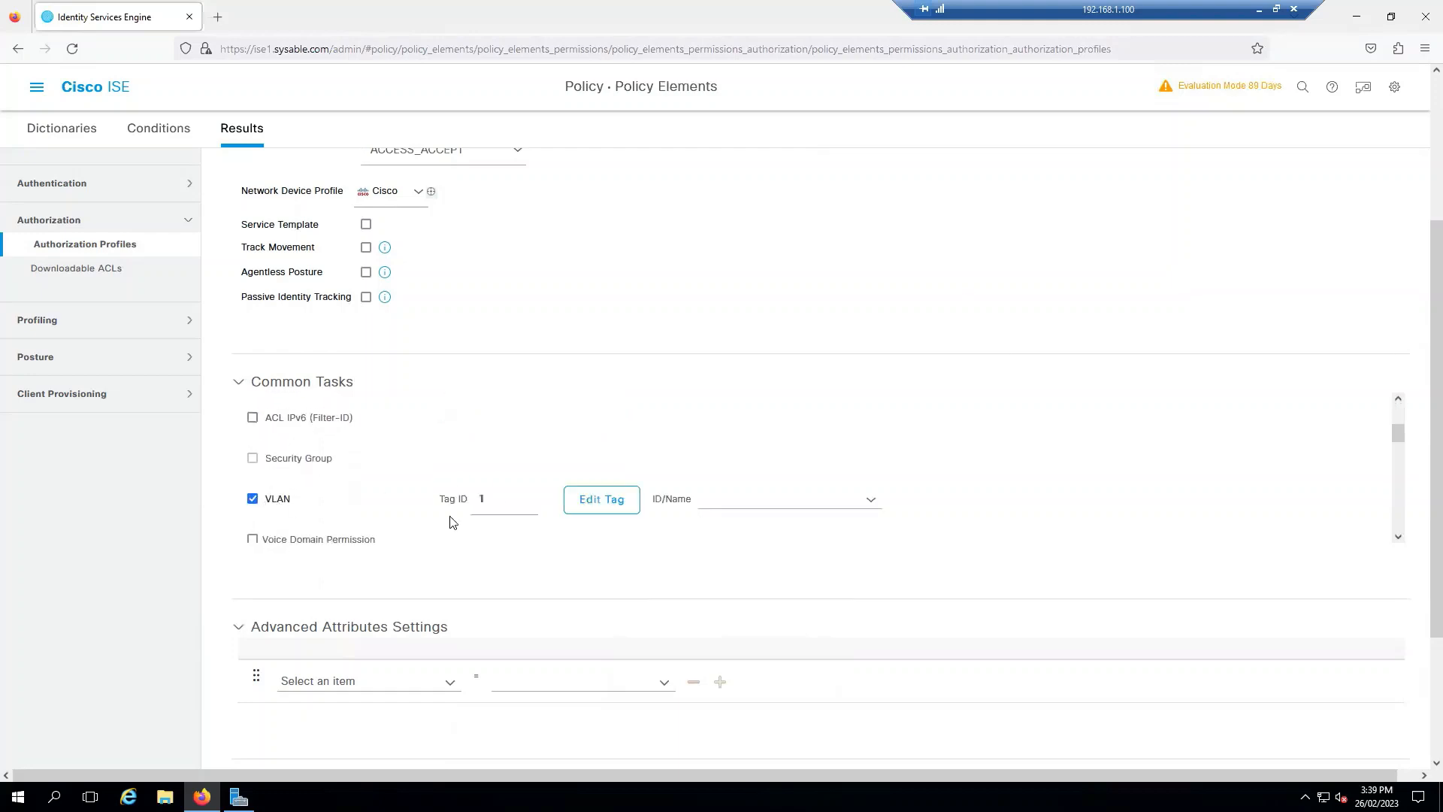
{"action": "left_click", "coordinate": [747, 499]}
{"action": "type", "text": "4"}
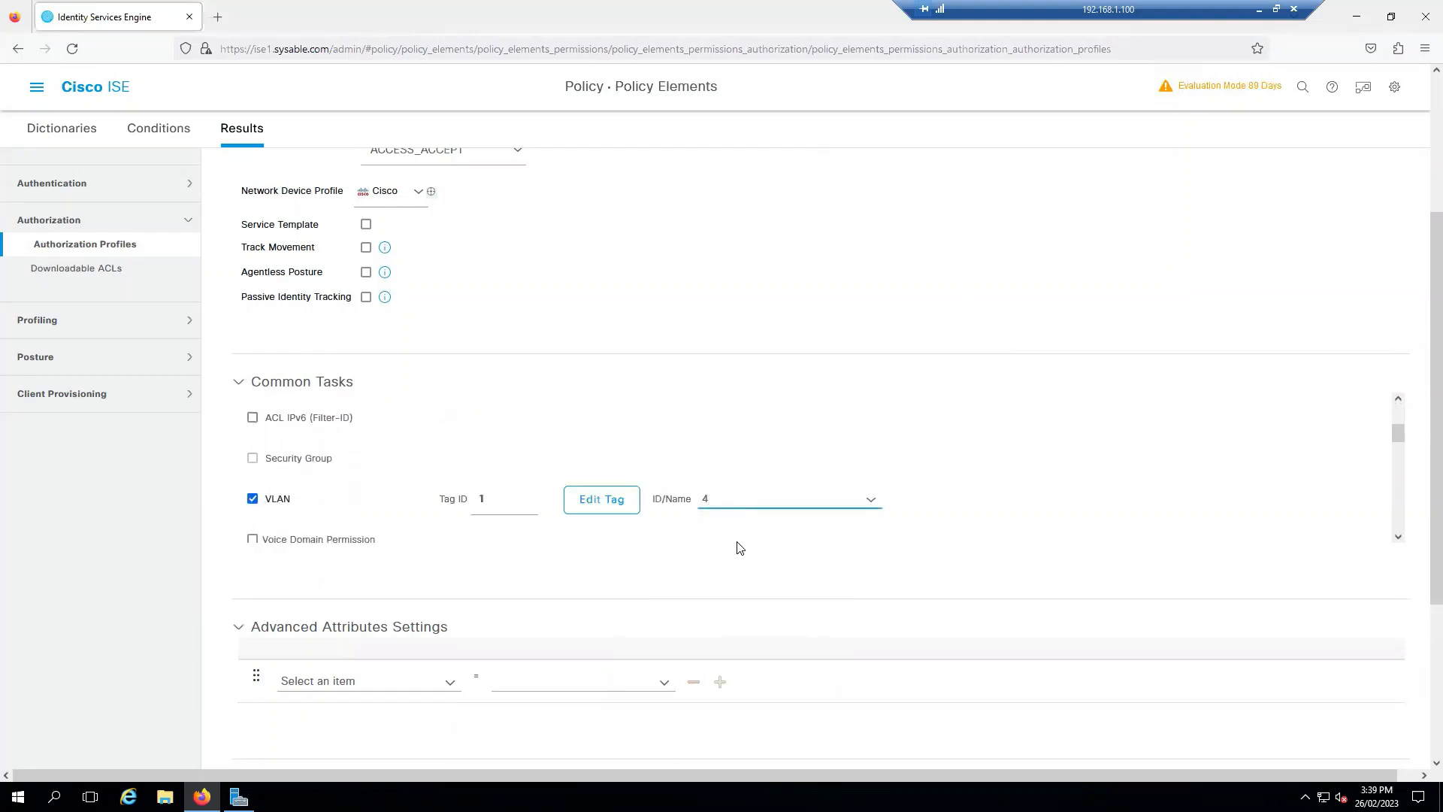
{"action": "scroll", "coordinate": [551, 598], "scroll_direction": "down", "scroll_amount": 3}
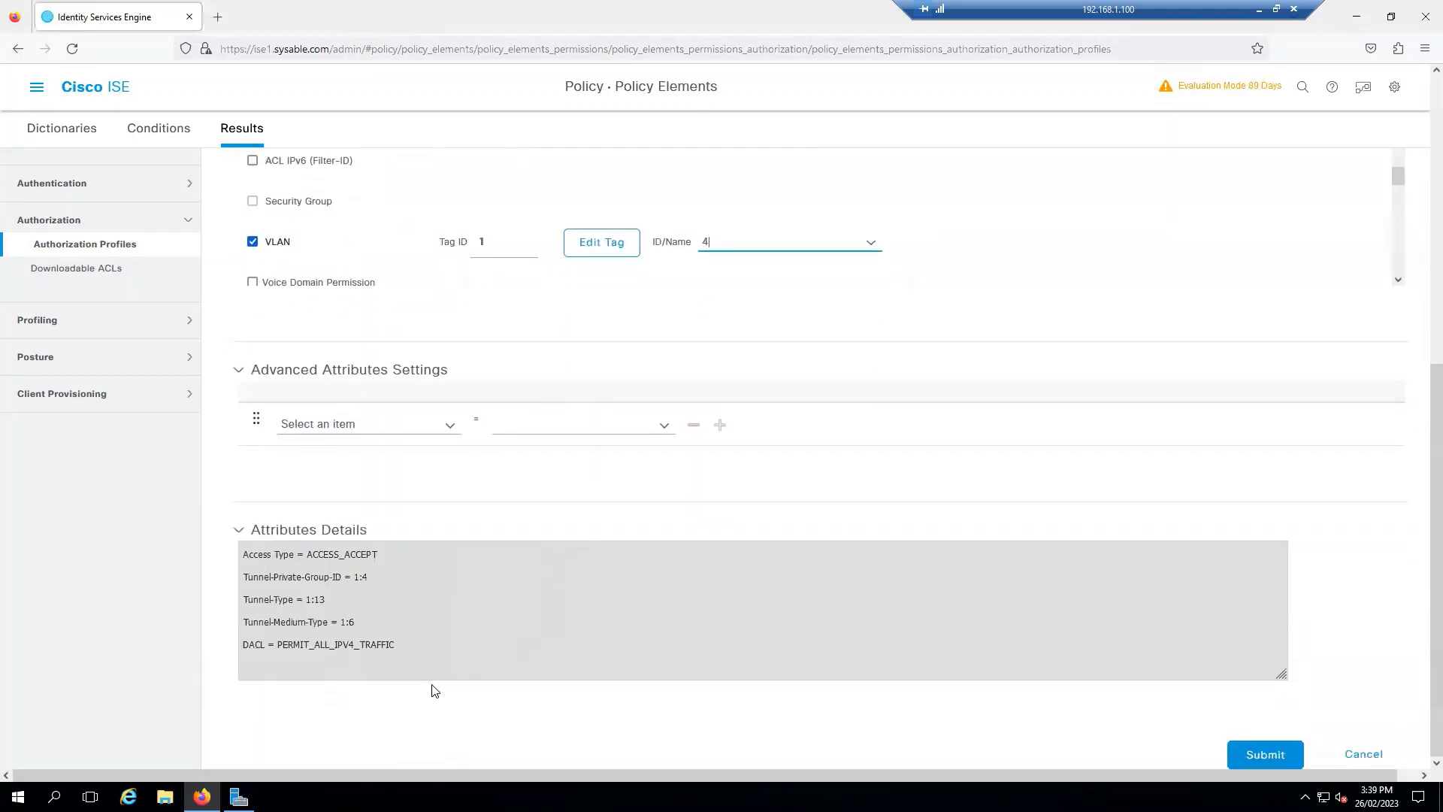
{"action": "left_click_drag", "start_coordinate": [396, 652], "coordinate": [240, 555]}
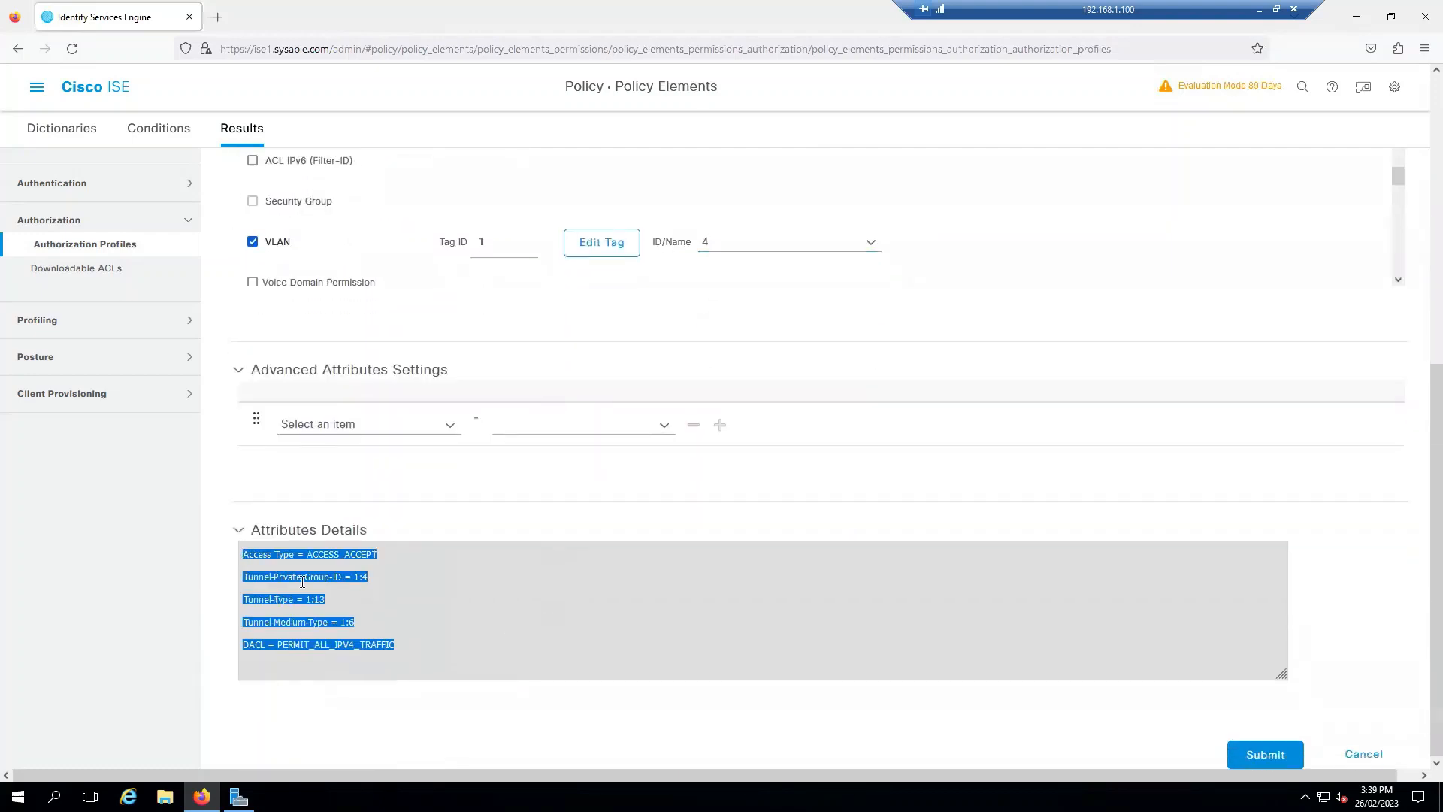
{"action": "left_click", "coordinate": [517, 654]}
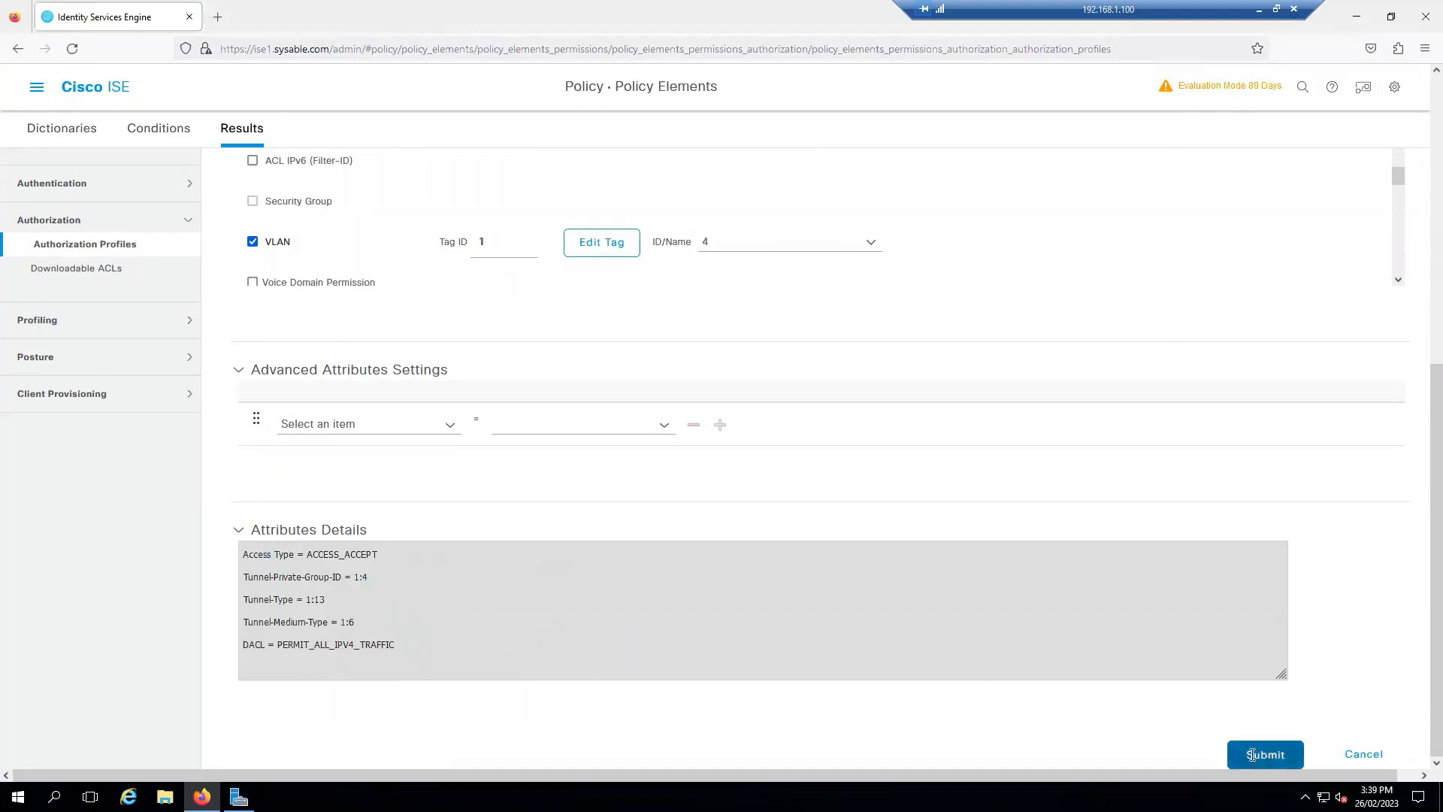
{"action": "scroll", "coordinate": [735, 700], "scroll_direction": "up", "scroll_amount": 1}
{"action": "scroll", "coordinate": [774, 648], "scroll_direction": "up", "scroll_amount": 4}
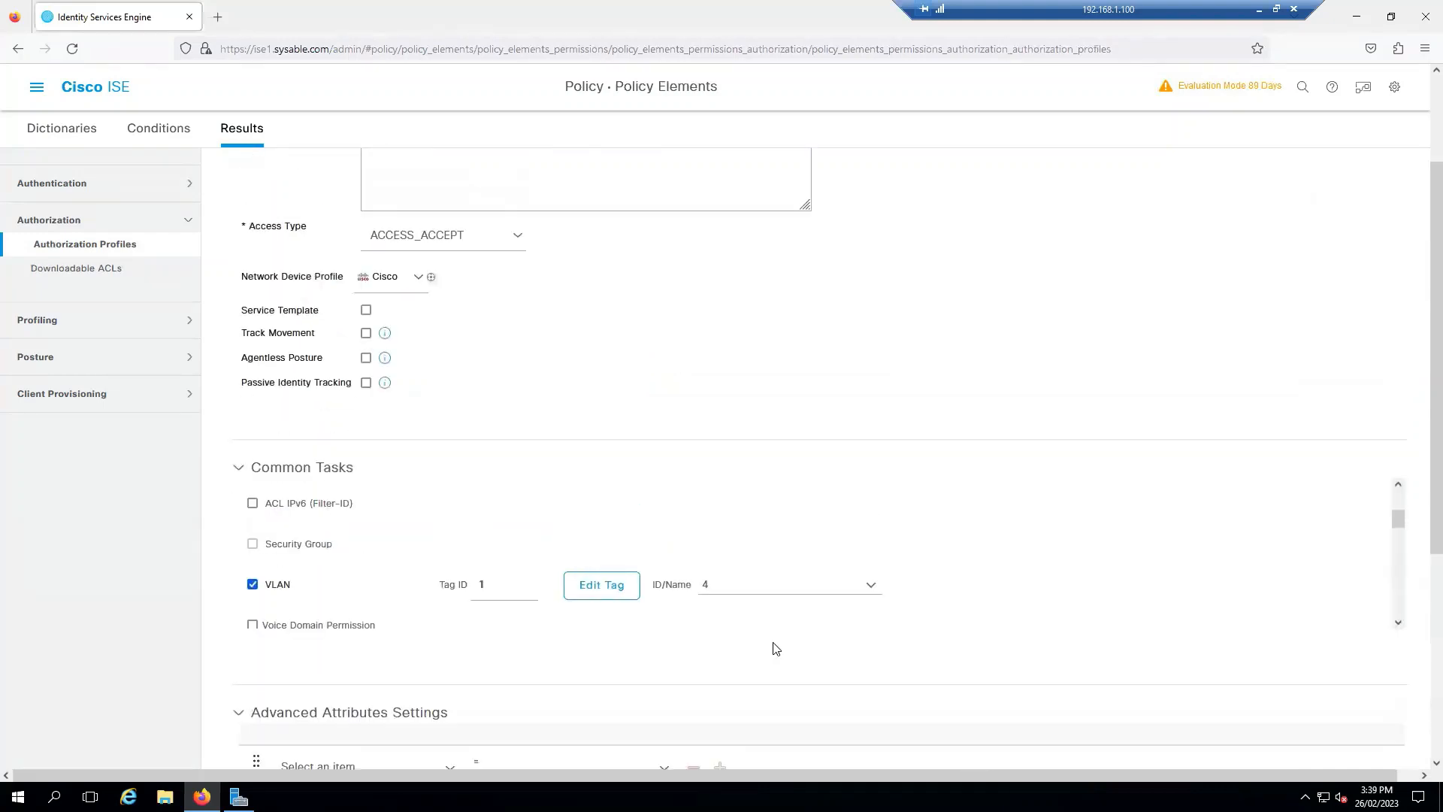
{"action": "scroll", "coordinate": [782, 564], "scroll_direction": "down", "scroll_amount": 4}
{"action": "scroll", "coordinate": [887, 644], "scroll_direction": "down", "scroll_amount": 1}
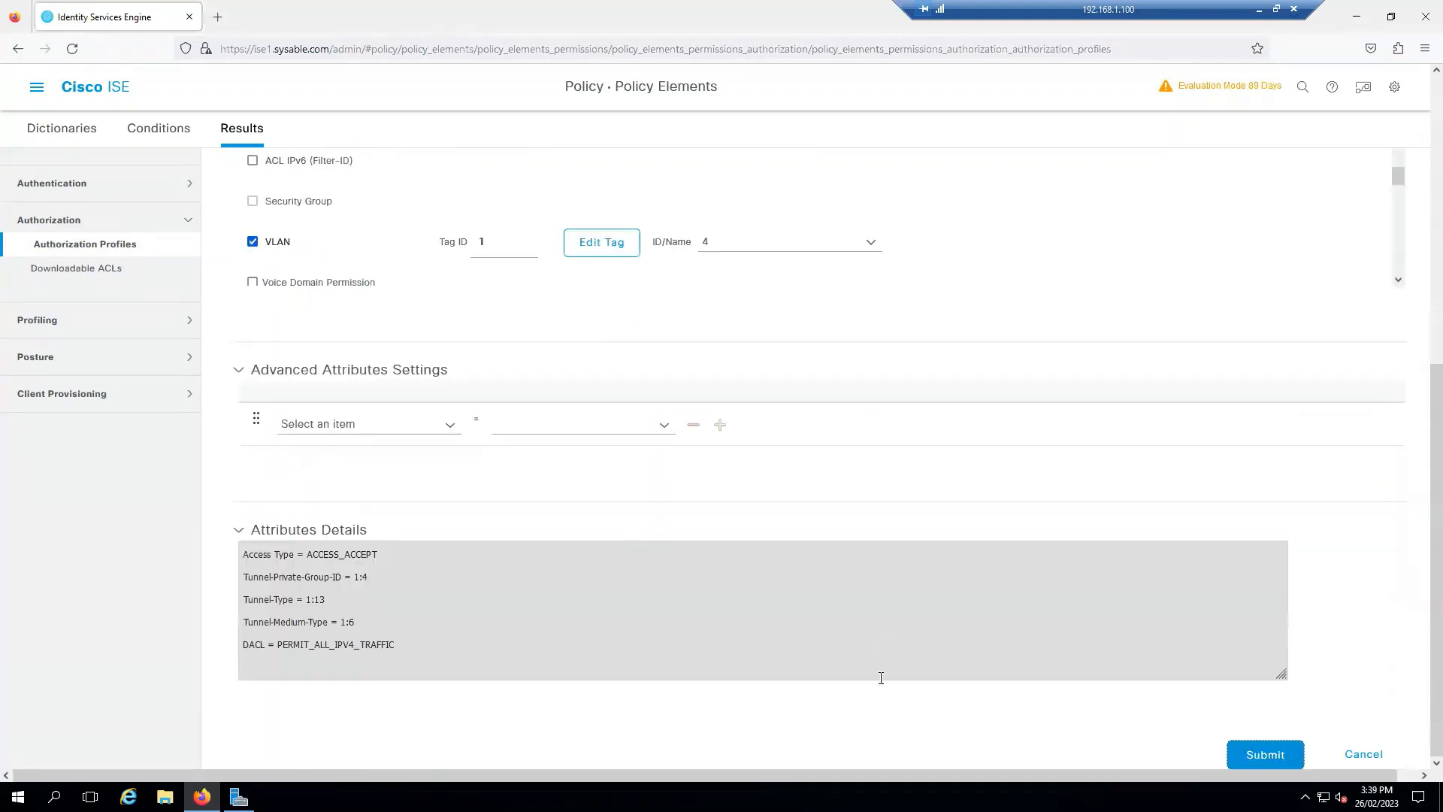
Step: Submit the MAB_AUTH profile and go to the policy Dictionaries page
{"action": "left_click", "coordinate": [1266, 758]}
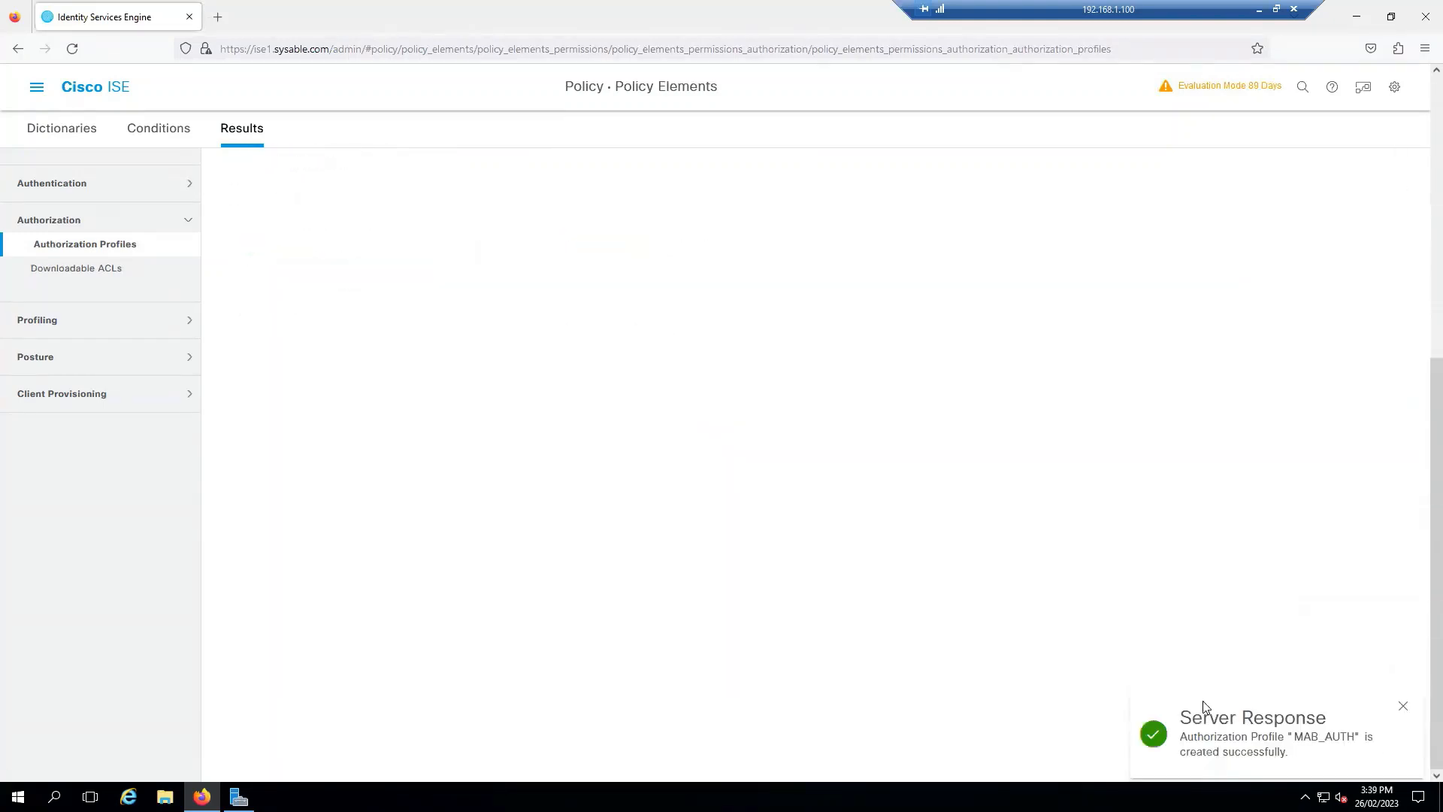
{"action": "left_click", "coordinate": [1401, 707]}
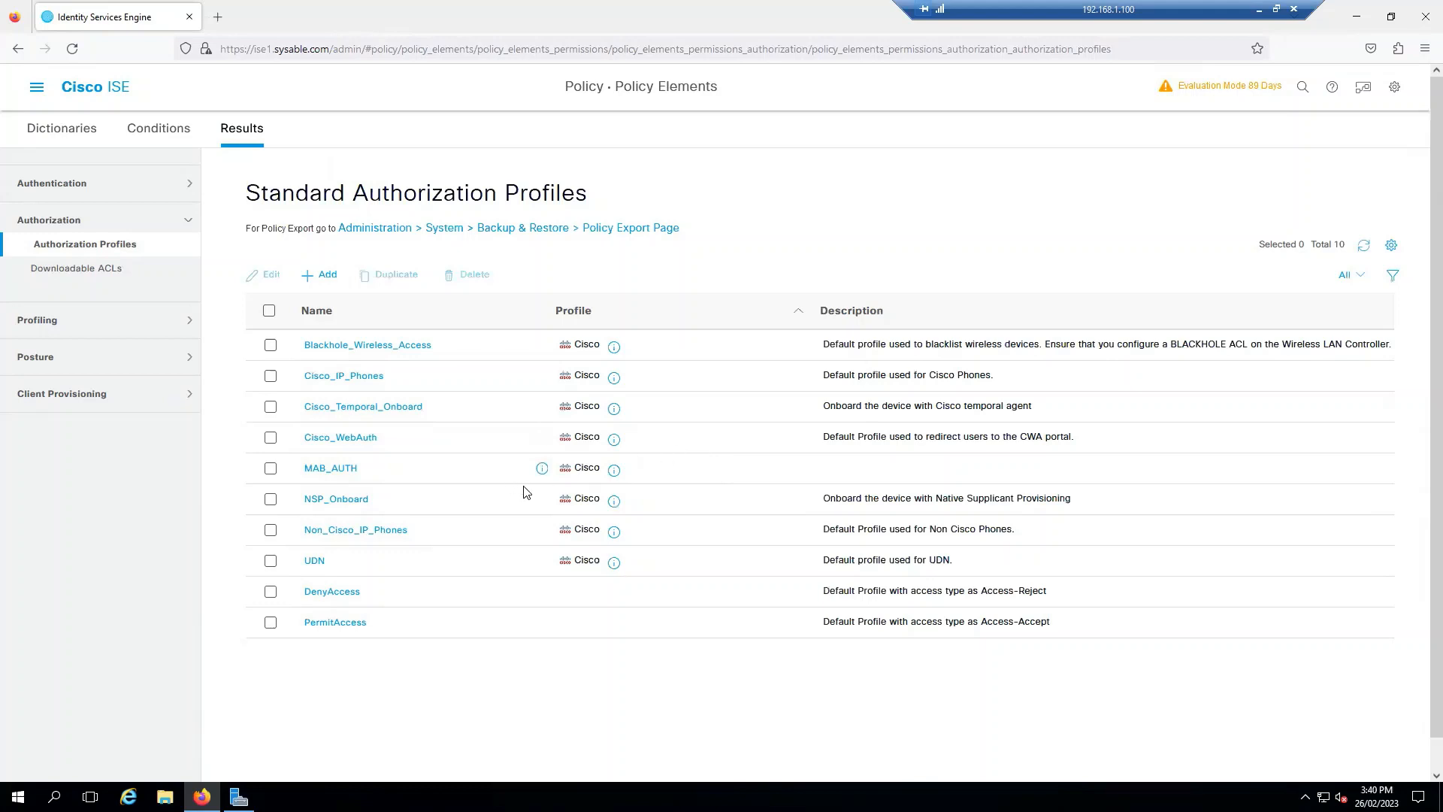
{"action": "left_click", "coordinate": [77, 134]}
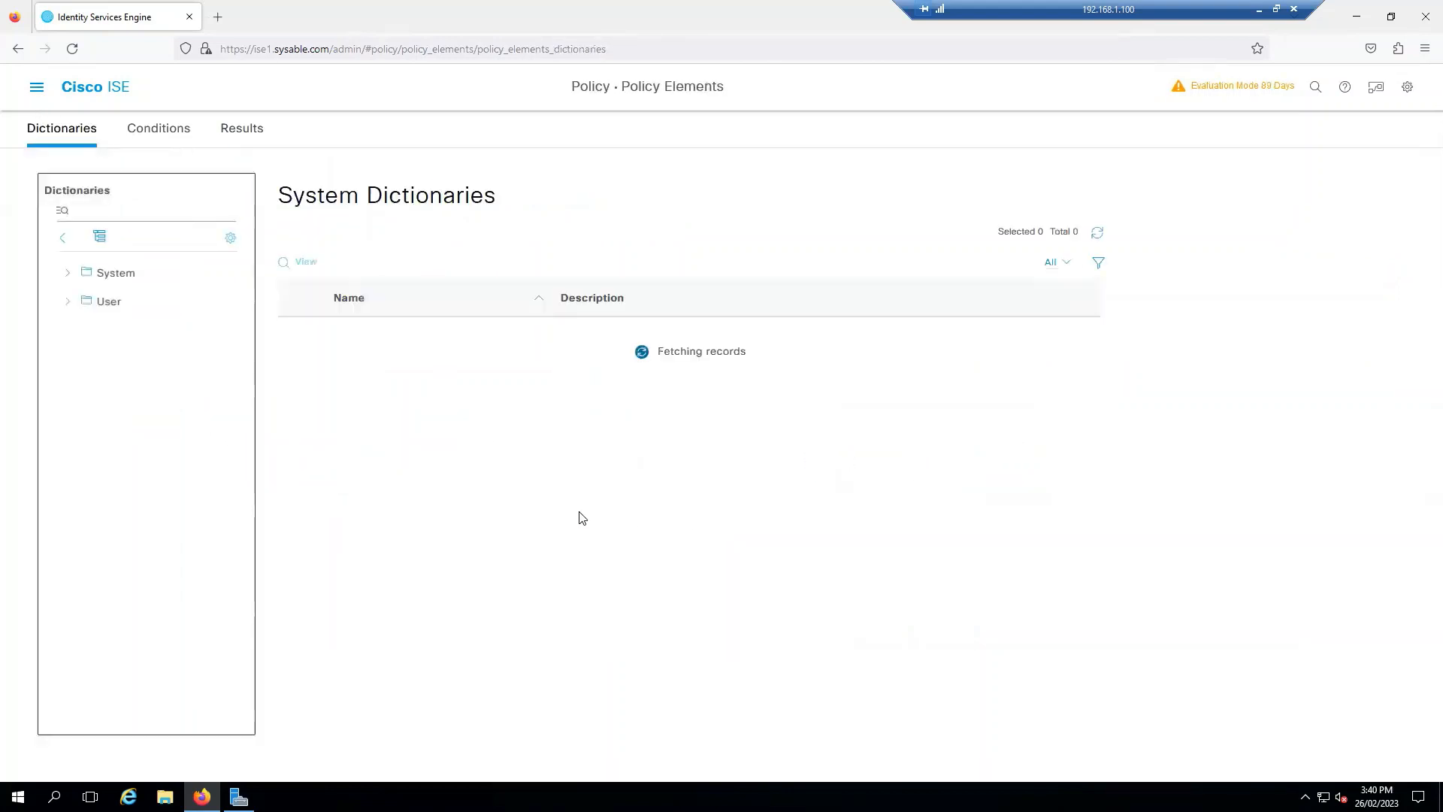
Step: Expand and browse the System dictionaries, then go to the Library Conditions page
{"action": "left_click", "coordinate": [68, 276]}
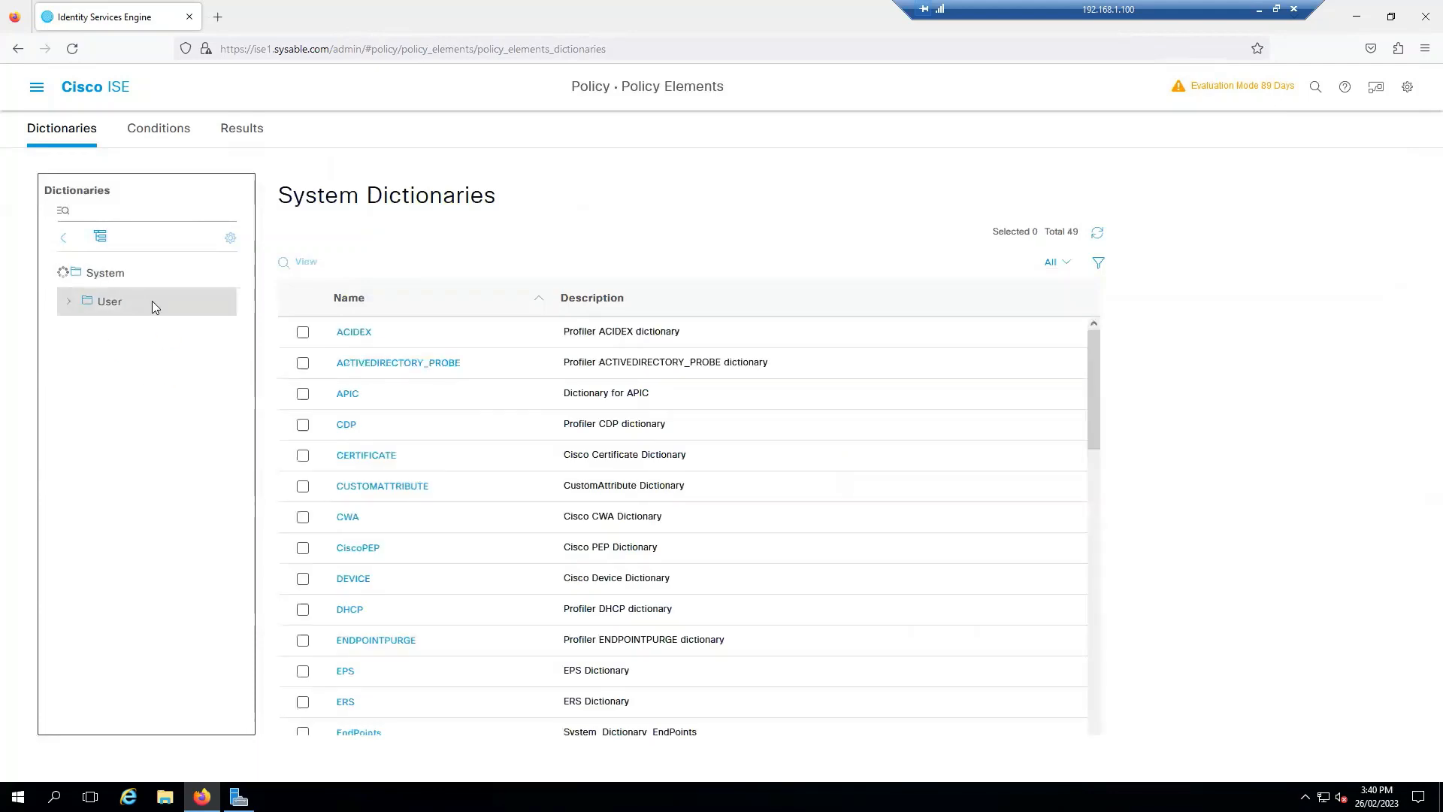
{"action": "scroll", "coordinate": [157, 368], "scroll_direction": "down", "scroll_amount": 8}
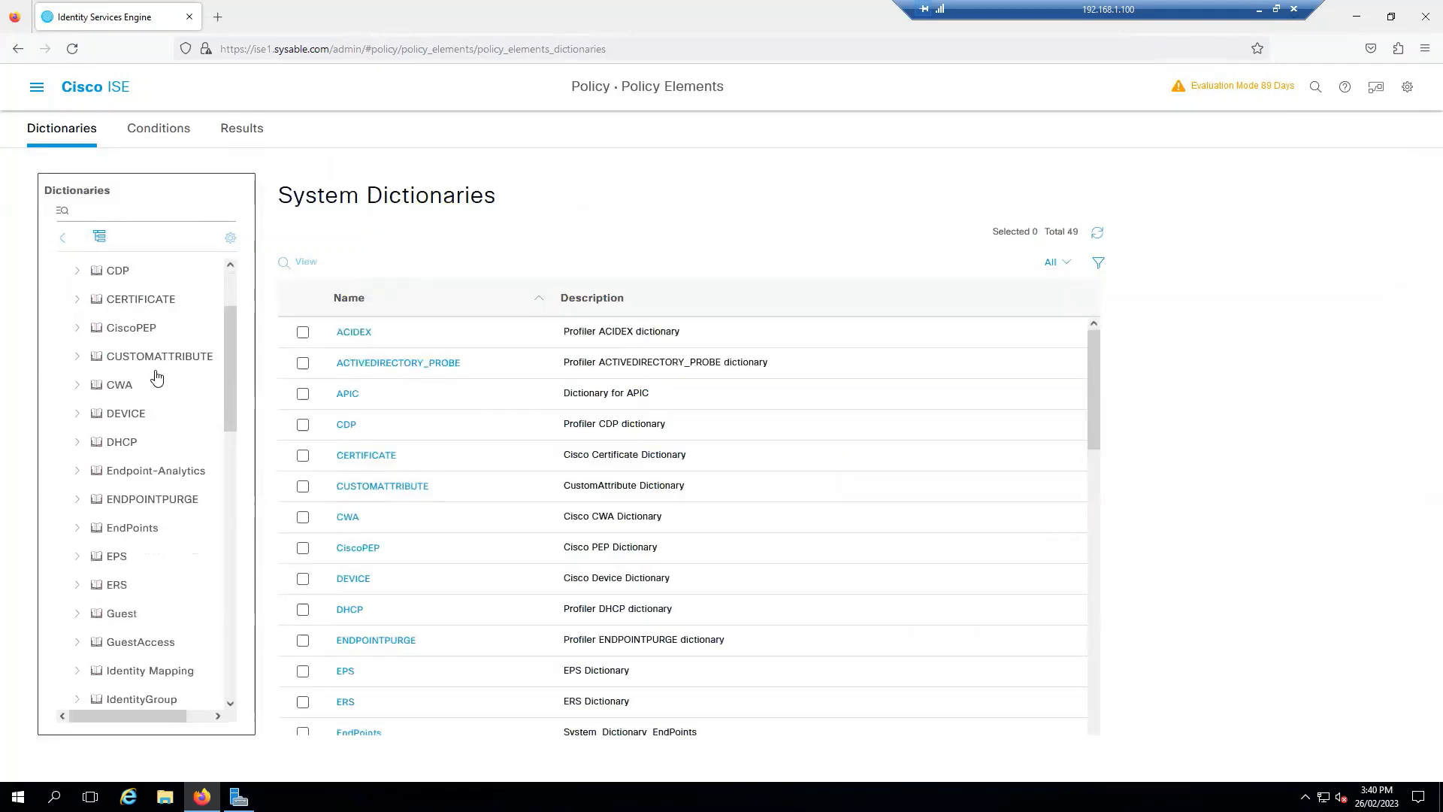
{"action": "scroll", "coordinate": [154, 381], "scroll_direction": "down", "scroll_amount": 3}
{"action": "scroll", "coordinate": [154, 376], "scroll_direction": "up", "scroll_amount": 10}
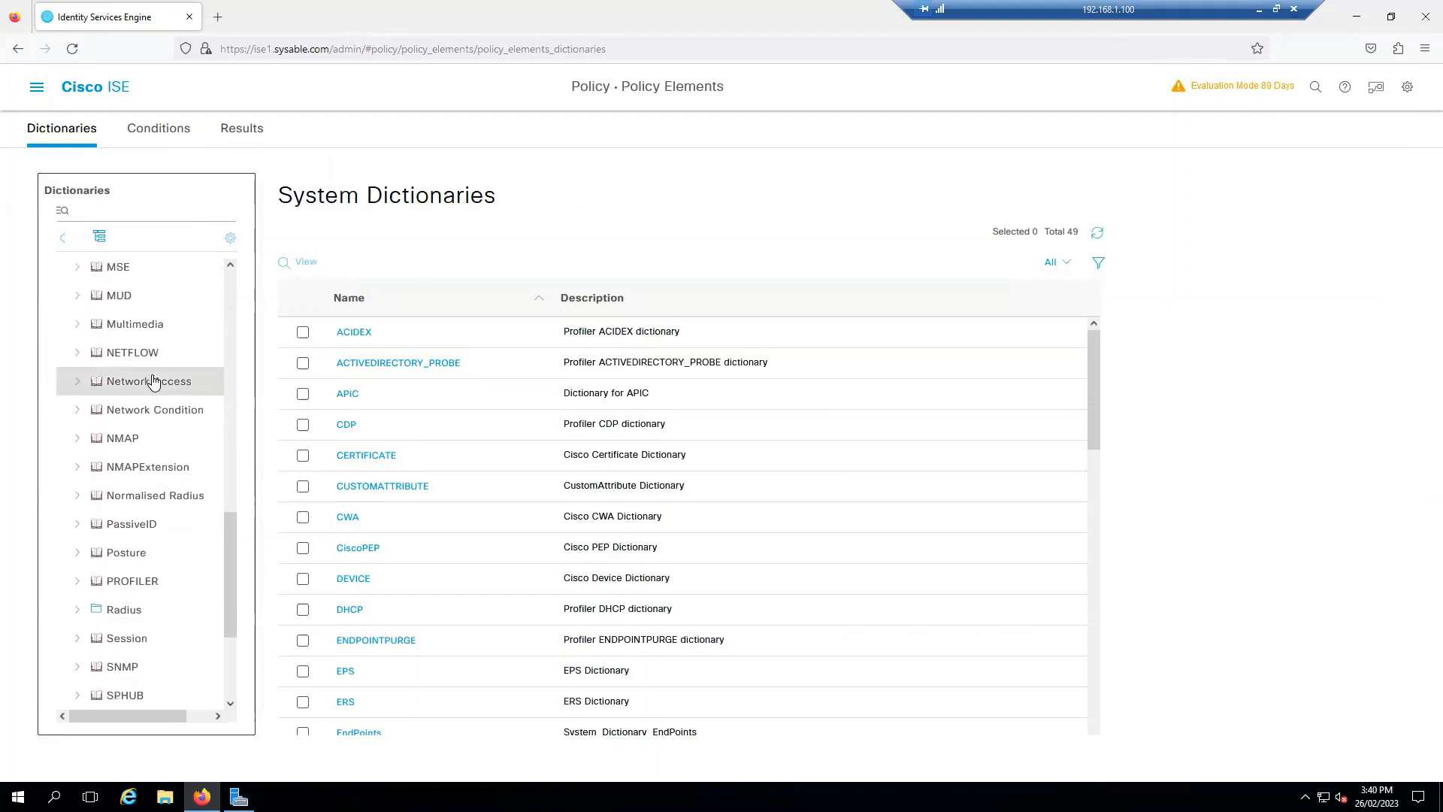
{"action": "left_click", "coordinate": [161, 131]}
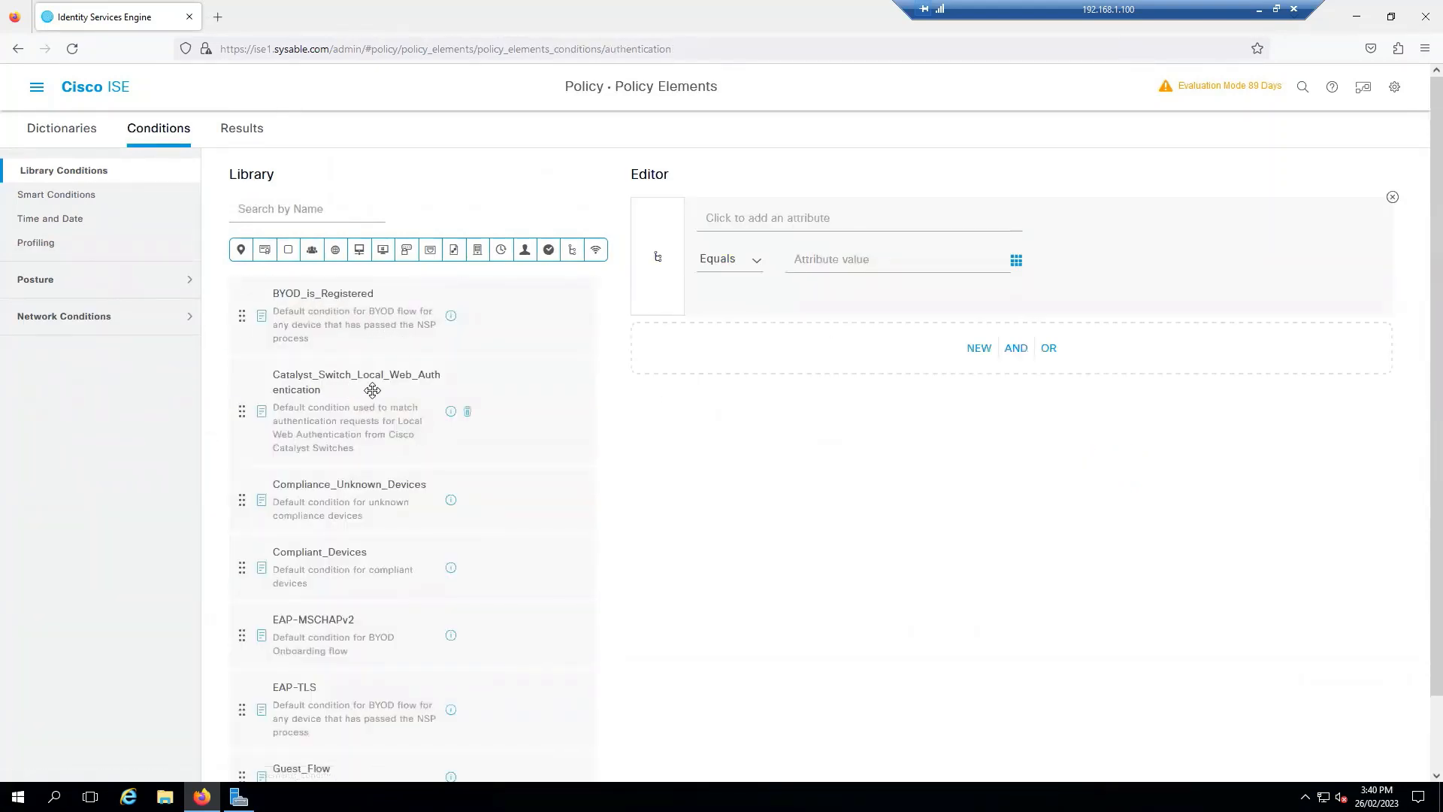
{"action": "scroll", "coordinate": [375, 433], "scroll_direction": "down", "scroll_amount": 4}
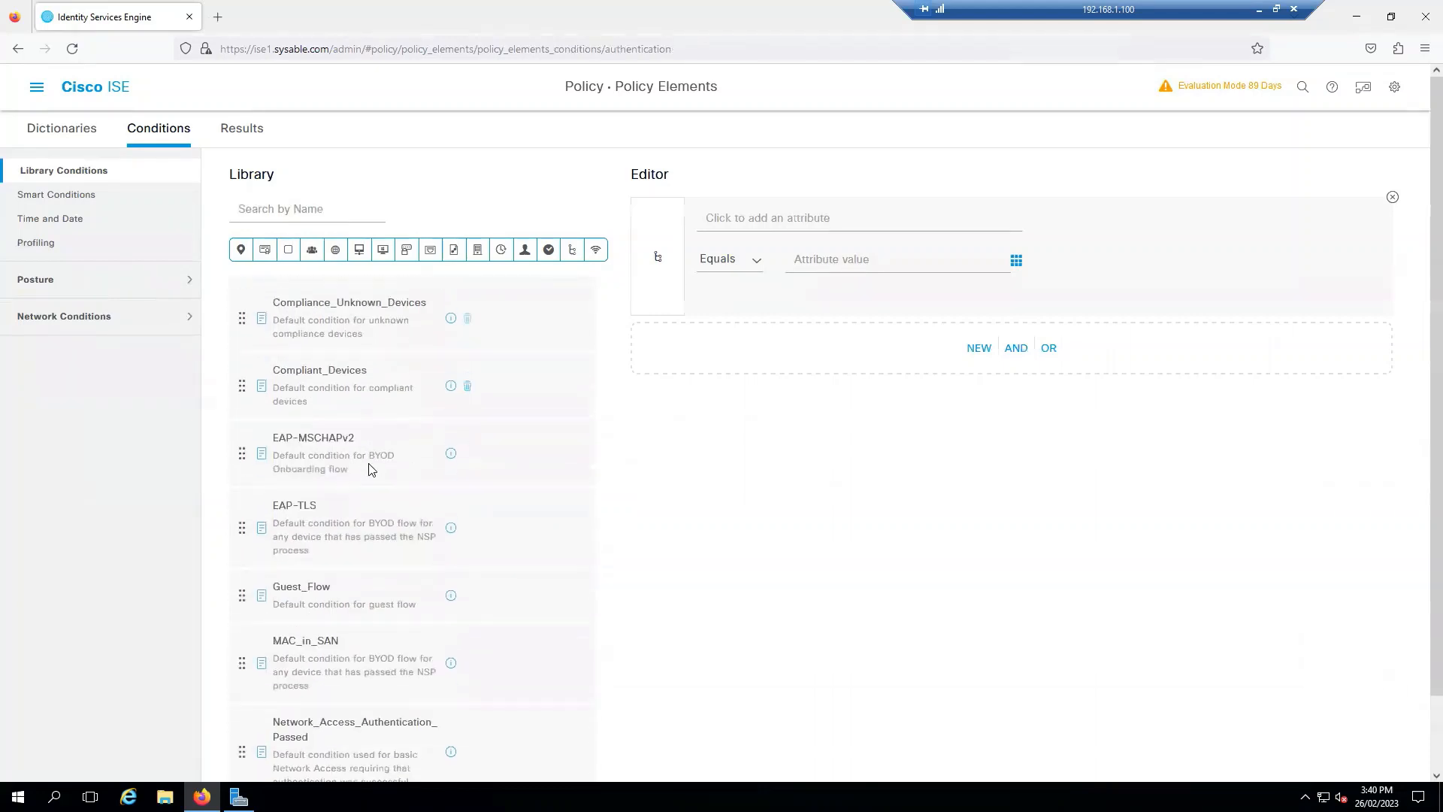
{"action": "scroll", "coordinate": [368, 469], "scroll_direction": "down", "scroll_amount": 4}
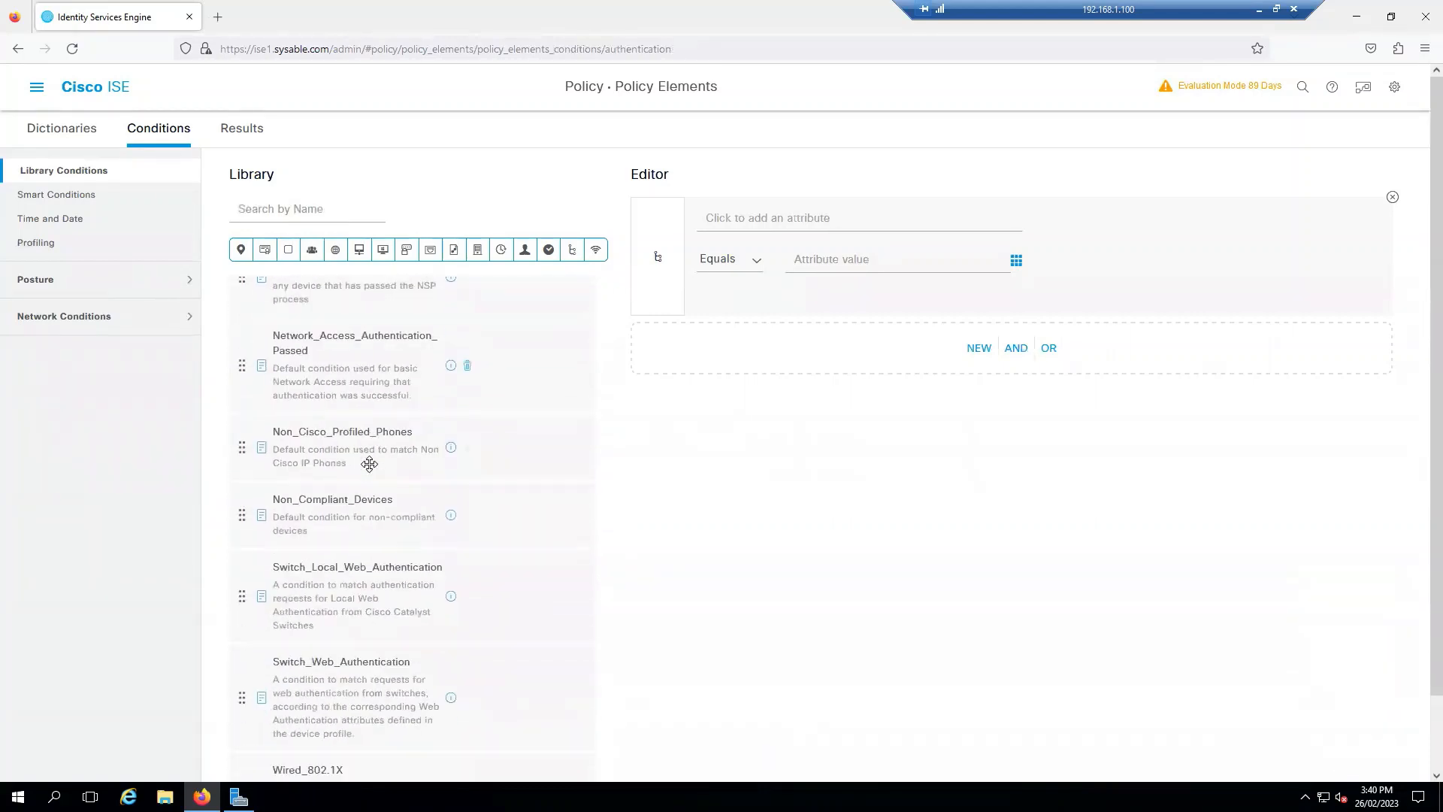
{"action": "scroll", "coordinate": [386, 734], "scroll_direction": "down", "scroll_amount": 1}
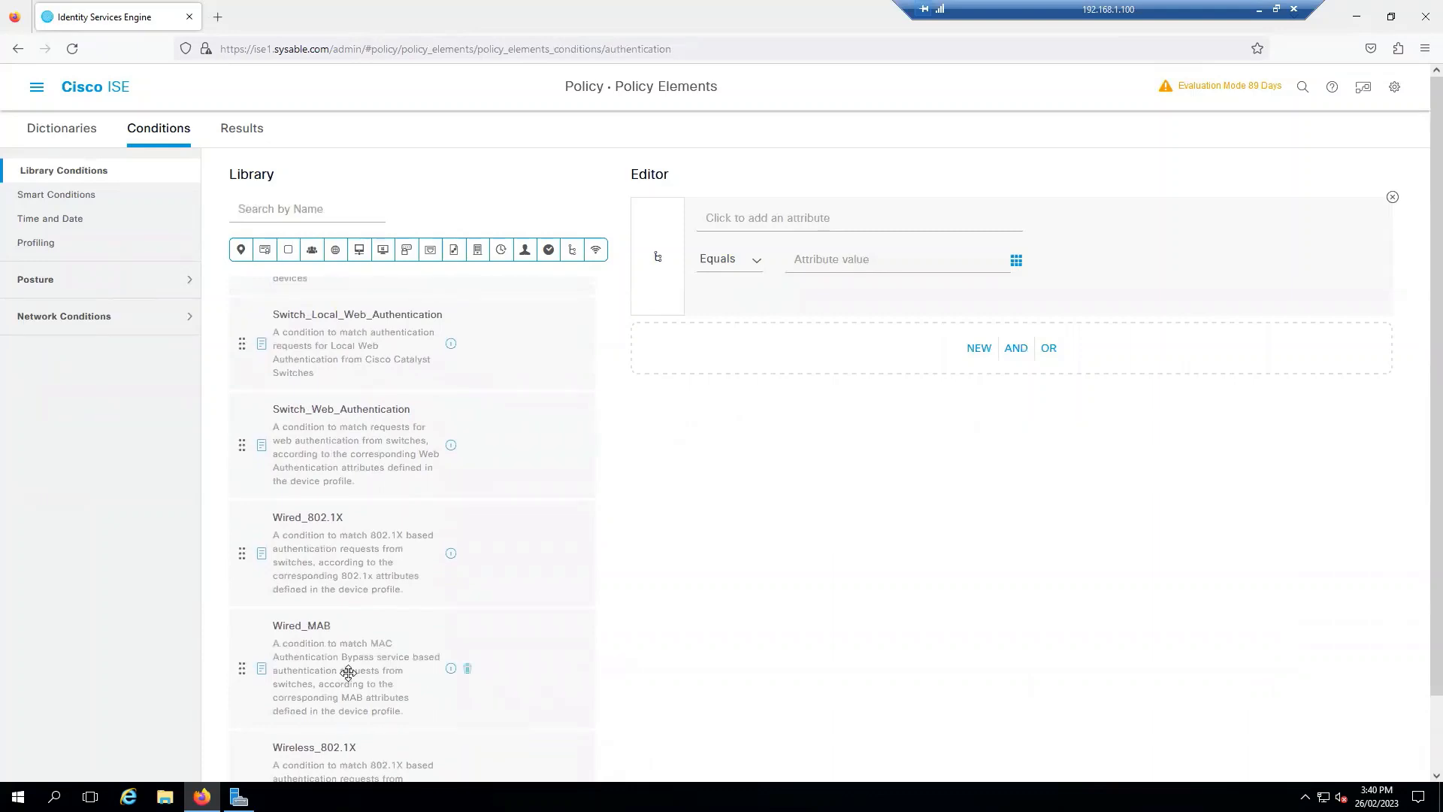
{"action": "scroll", "coordinate": [371, 638], "scroll_direction": "down", "scroll_amount": 1}
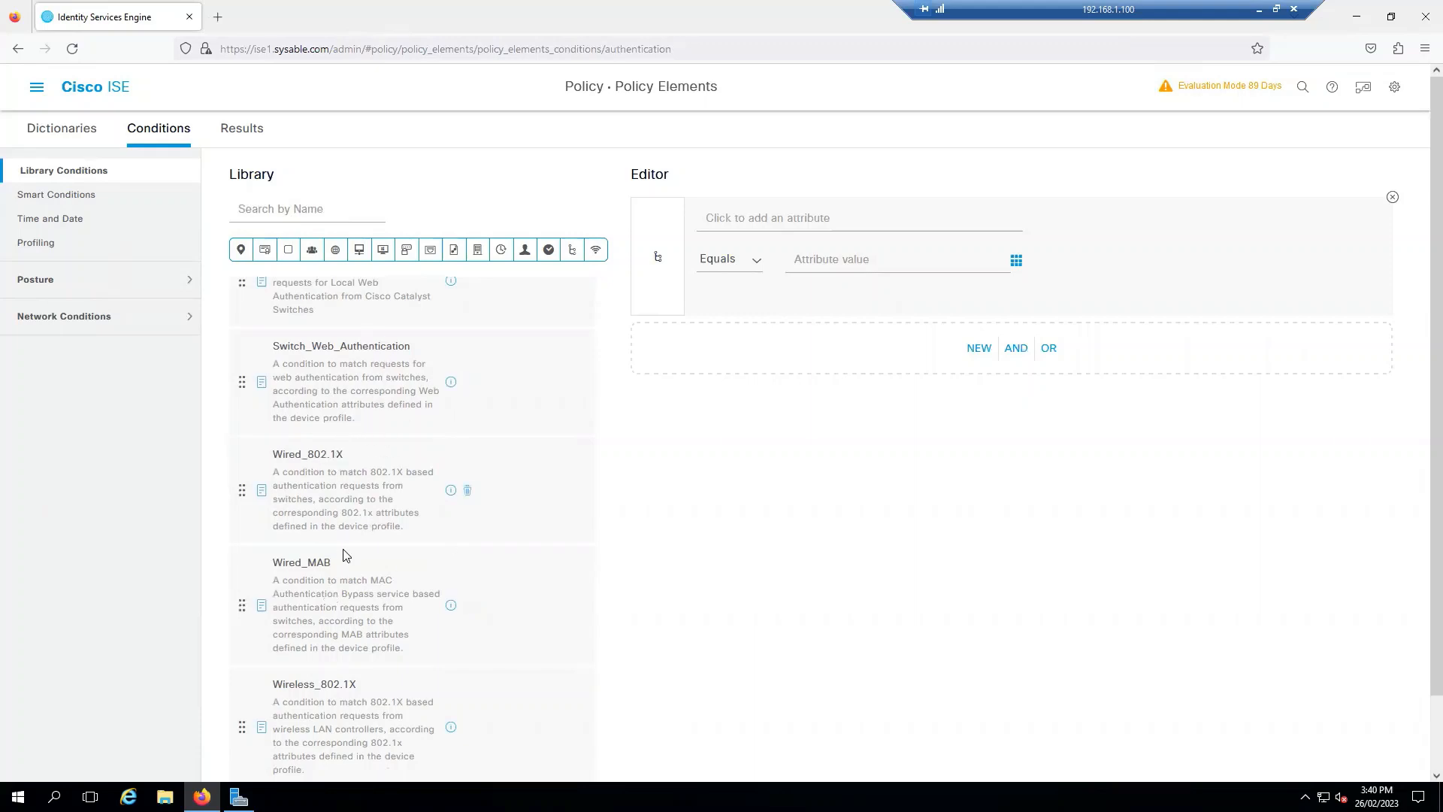
{"action": "left_click_drag", "start_coordinate": [331, 611], "coordinate": [828, 352]}
{"action": "left_click_drag", "start_coordinate": [319, 477], "coordinate": [842, 320]}
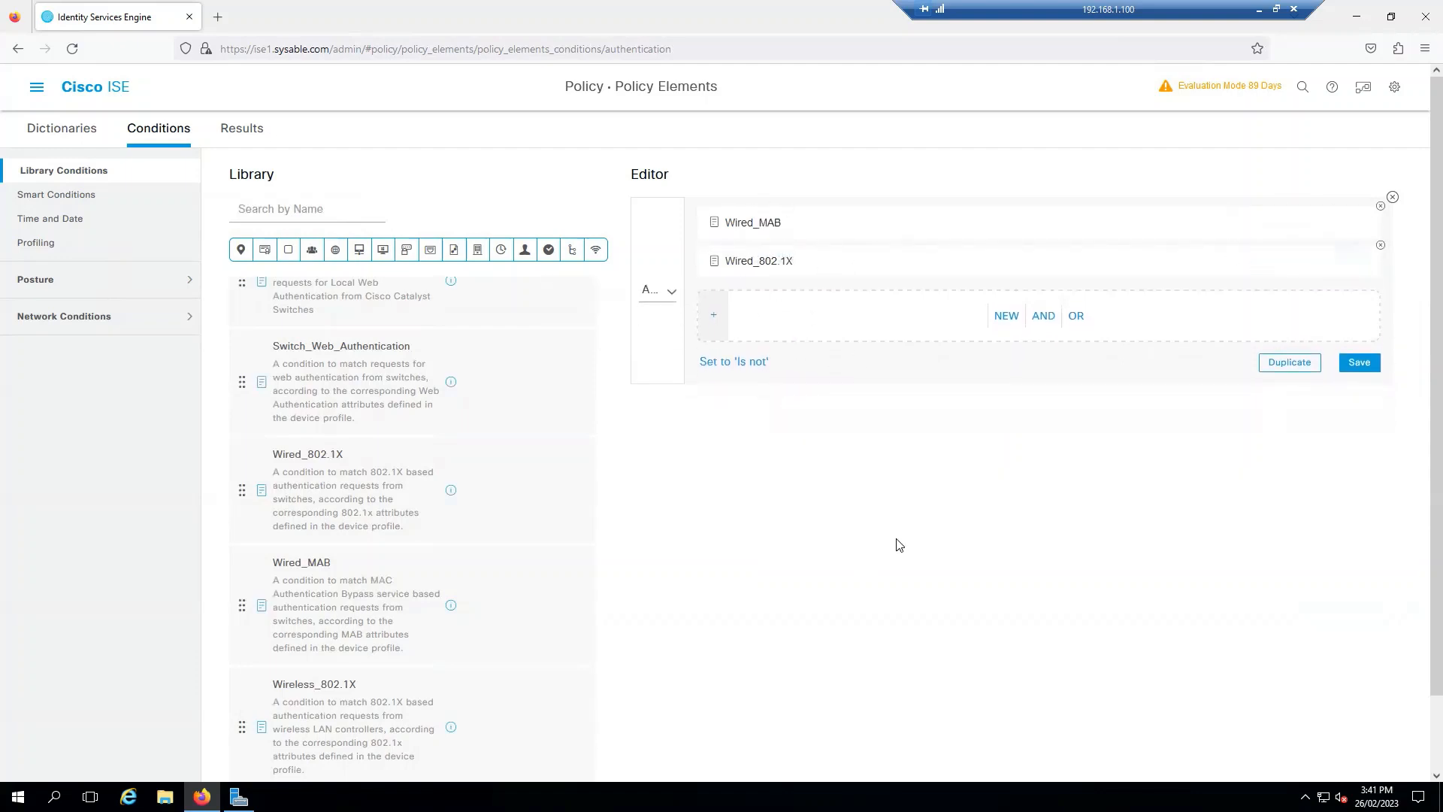
{"action": "left_click", "coordinate": [1393, 197]}
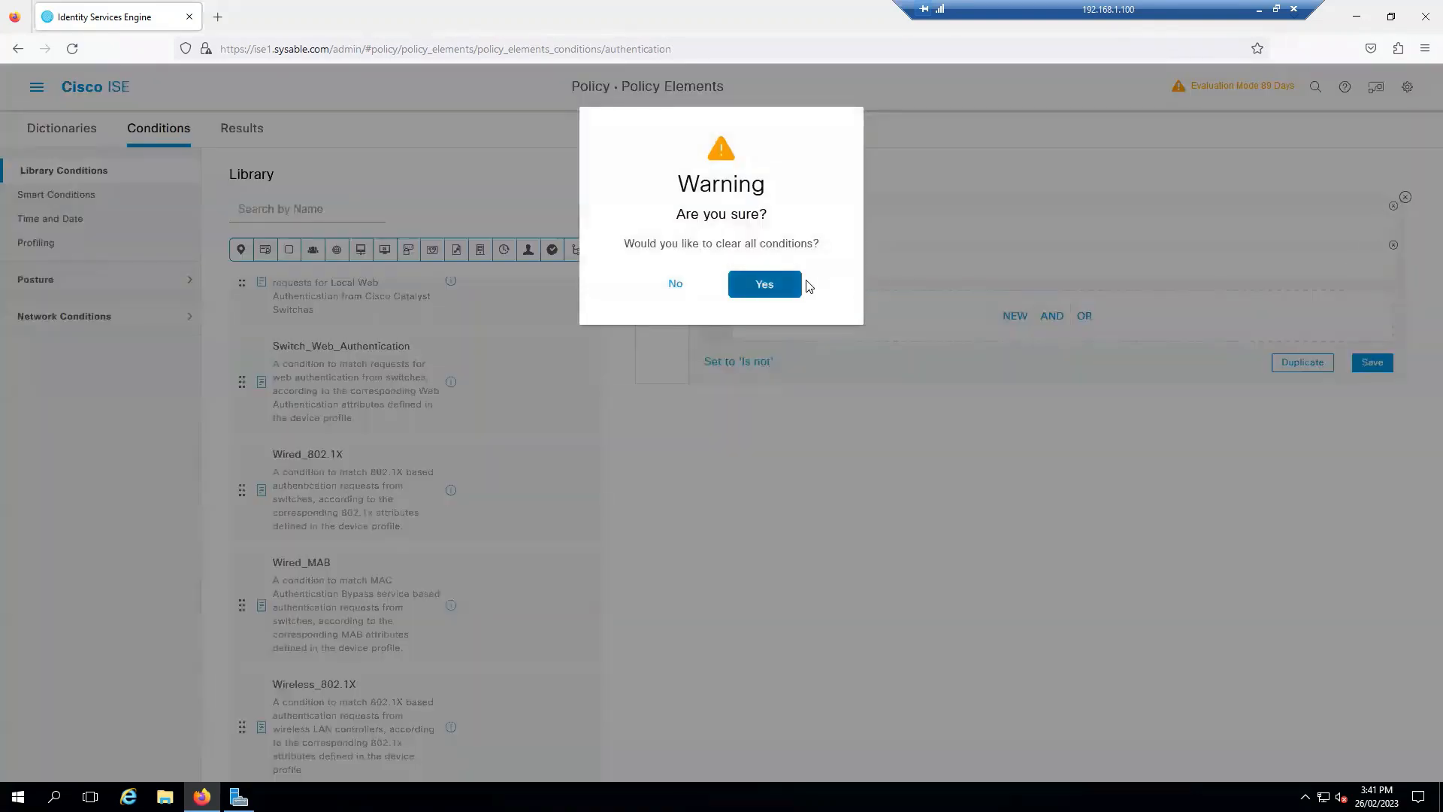
{"action": "left_click", "coordinate": [765, 284]}
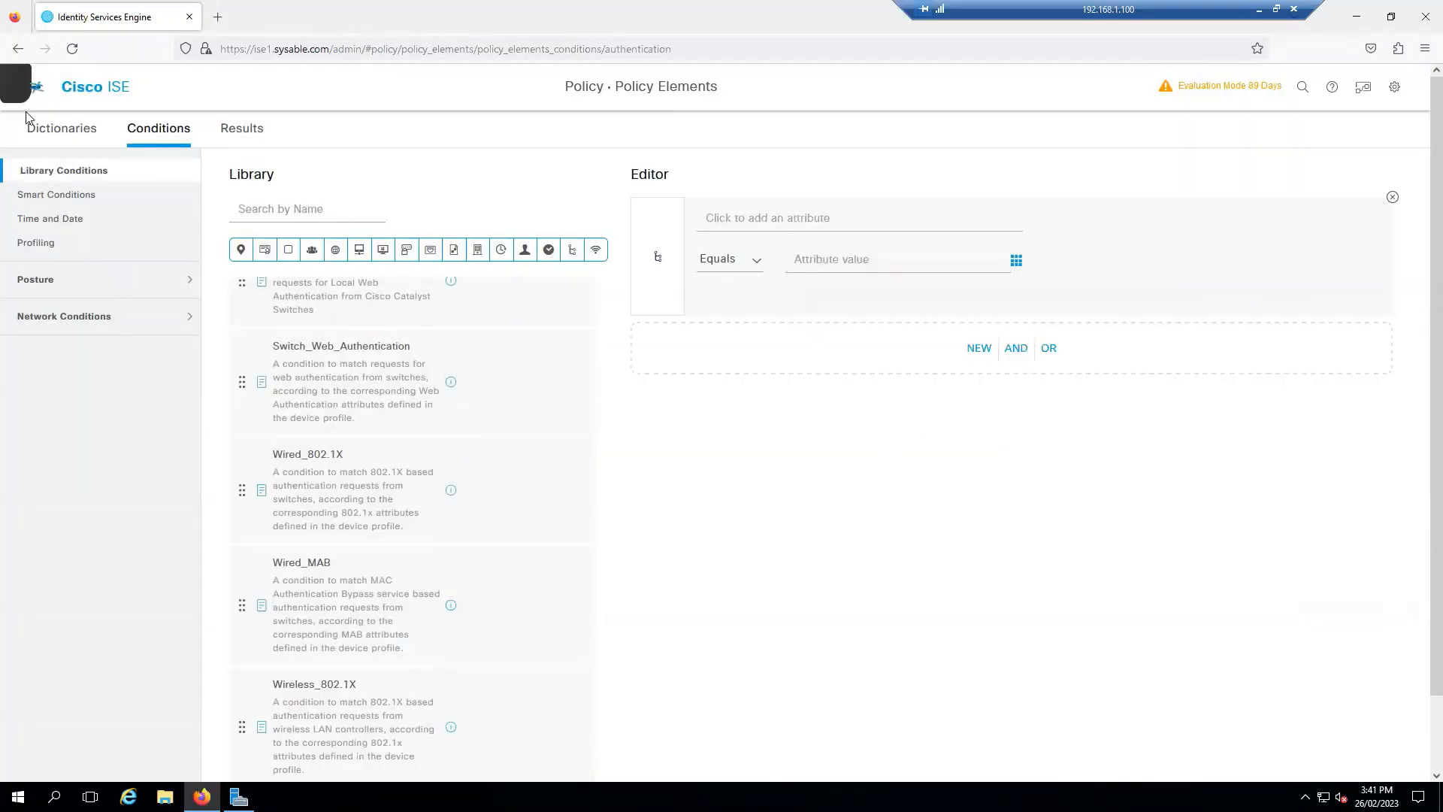
{"action": "left_click", "coordinate": [36, 87]}
Step: Go to Policy Sets, discarding the unsaved condition, and open the Default policy set
{"action": "left_click", "coordinate": [327, 198]}
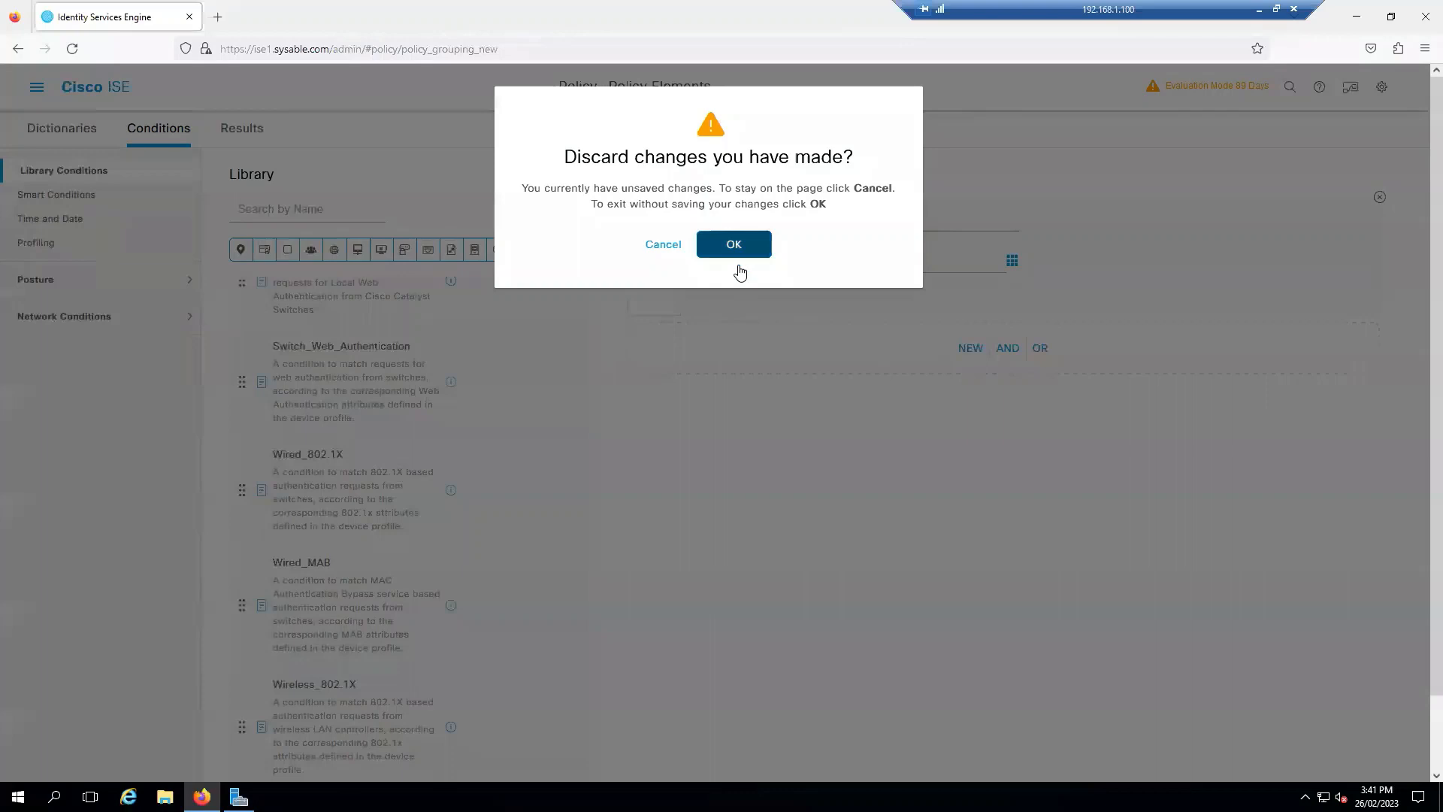
{"action": "left_click", "coordinate": [739, 266]}
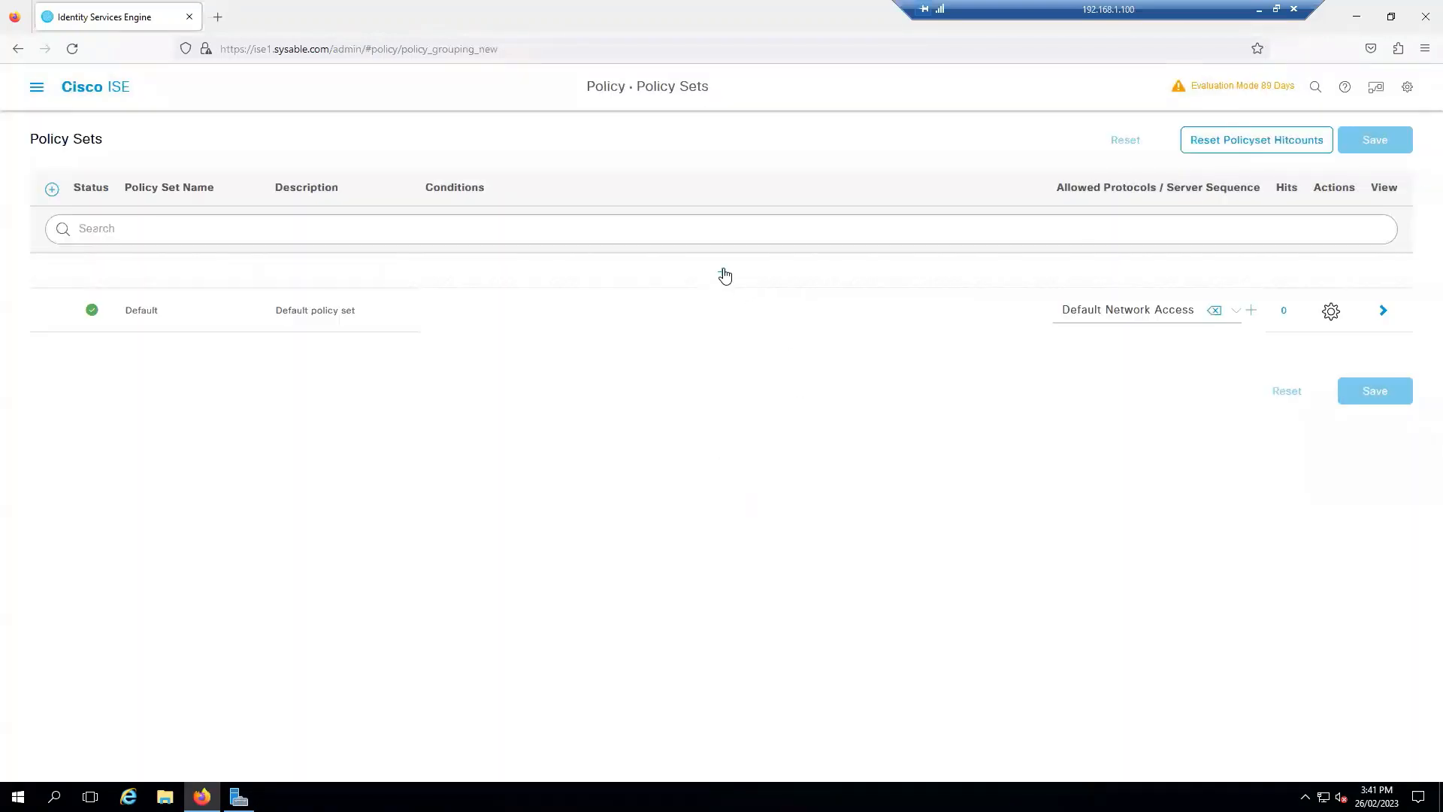
{"action": "left_click", "coordinate": [1383, 311]}
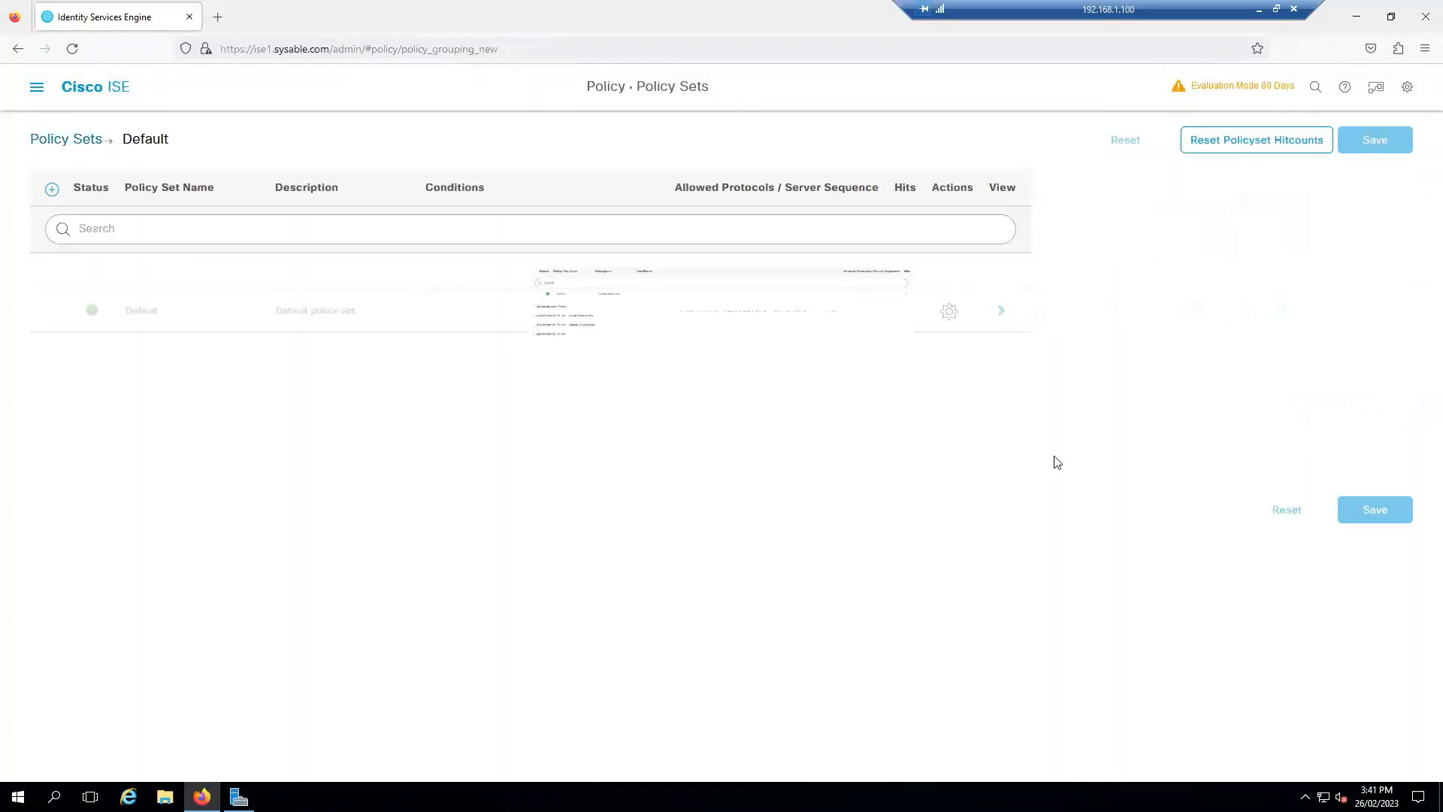
Step: Review Default's Authentication and Authorization Policy rules, then return to the Policy Sets list
{"action": "left_click", "coordinate": [106, 332]}
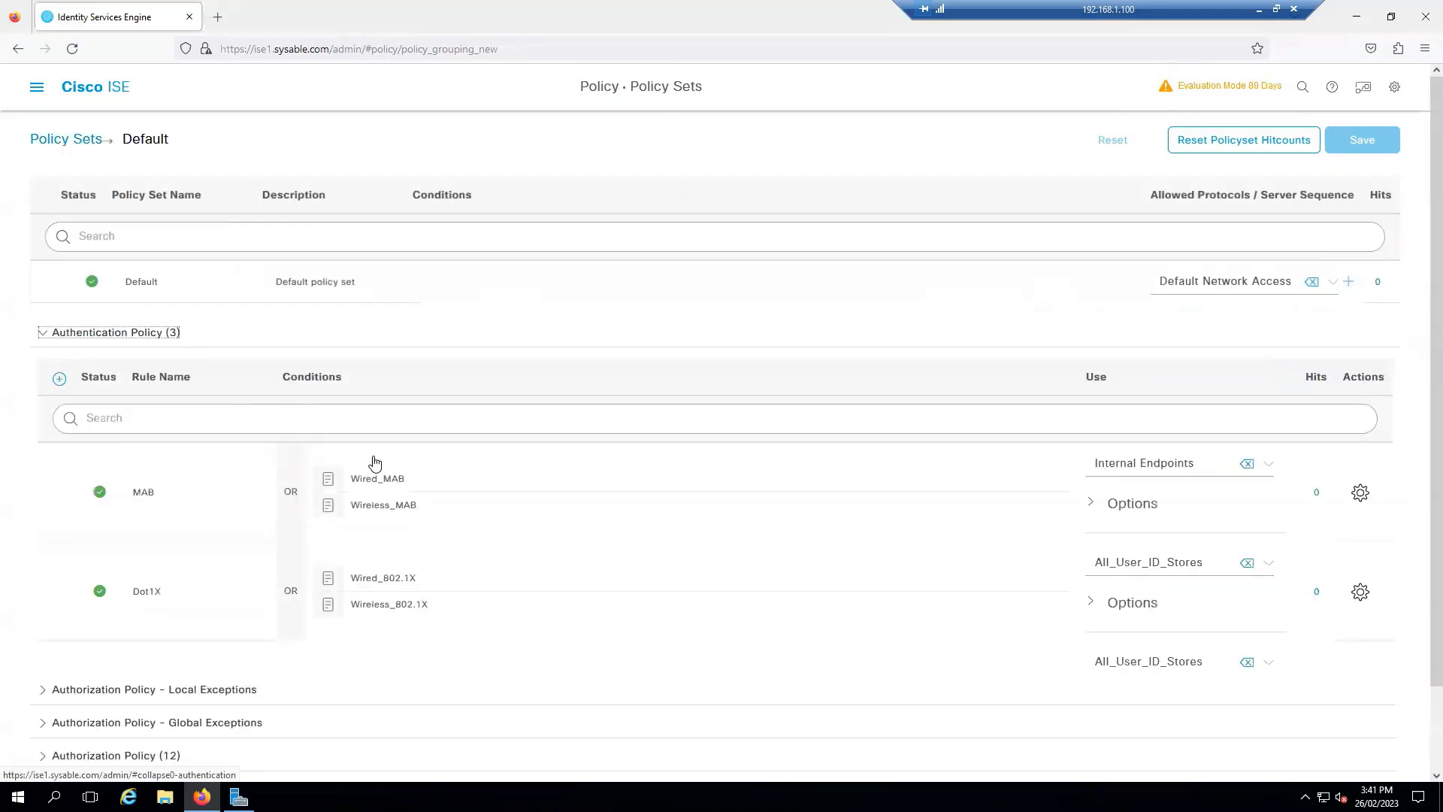
{"action": "scroll", "coordinate": [597, 516], "scroll_direction": "down", "scroll_amount": 2}
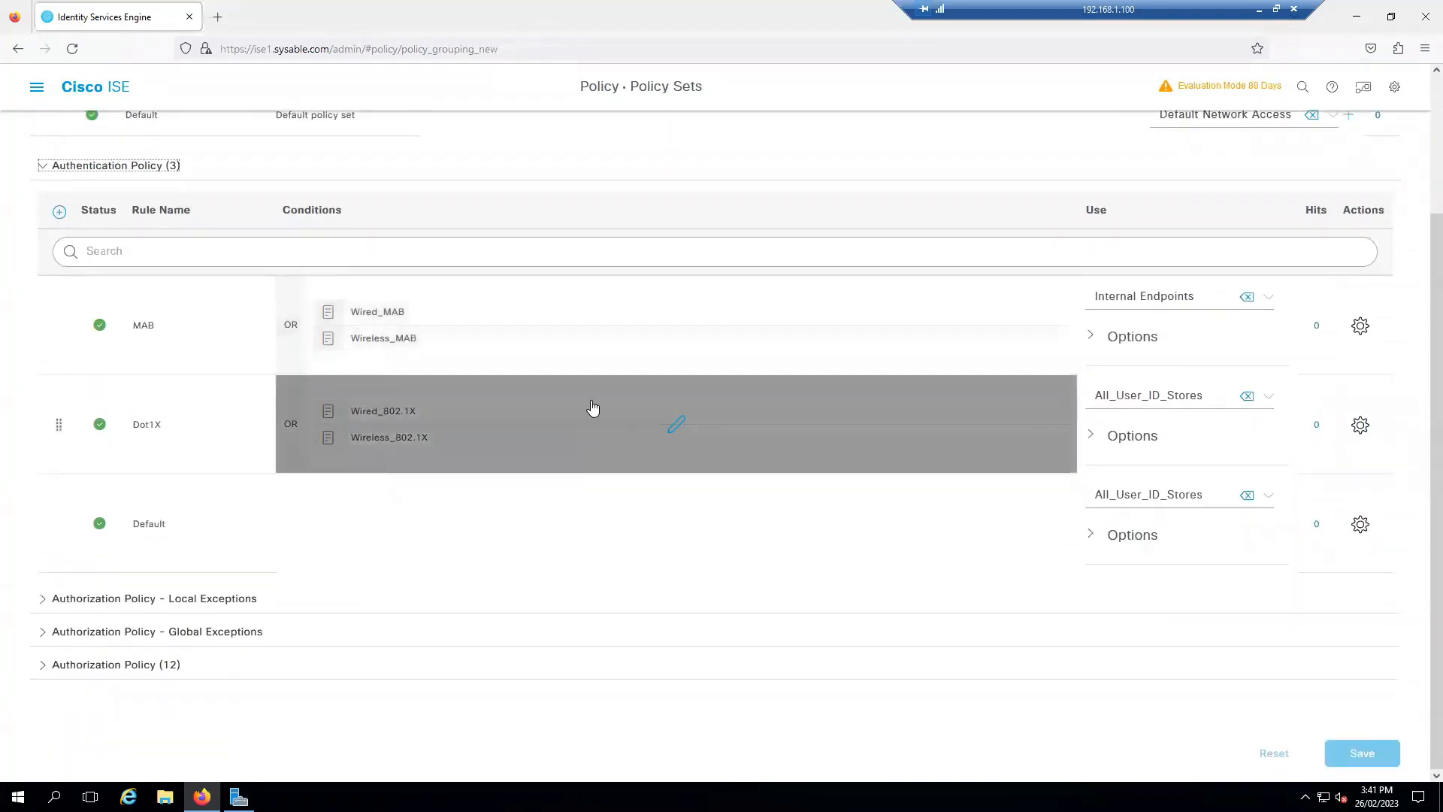
{"action": "left_click", "coordinate": [155, 671]}
{"action": "scroll", "coordinate": [500, 602], "scroll_direction": "down", "scroll_amount": 5}
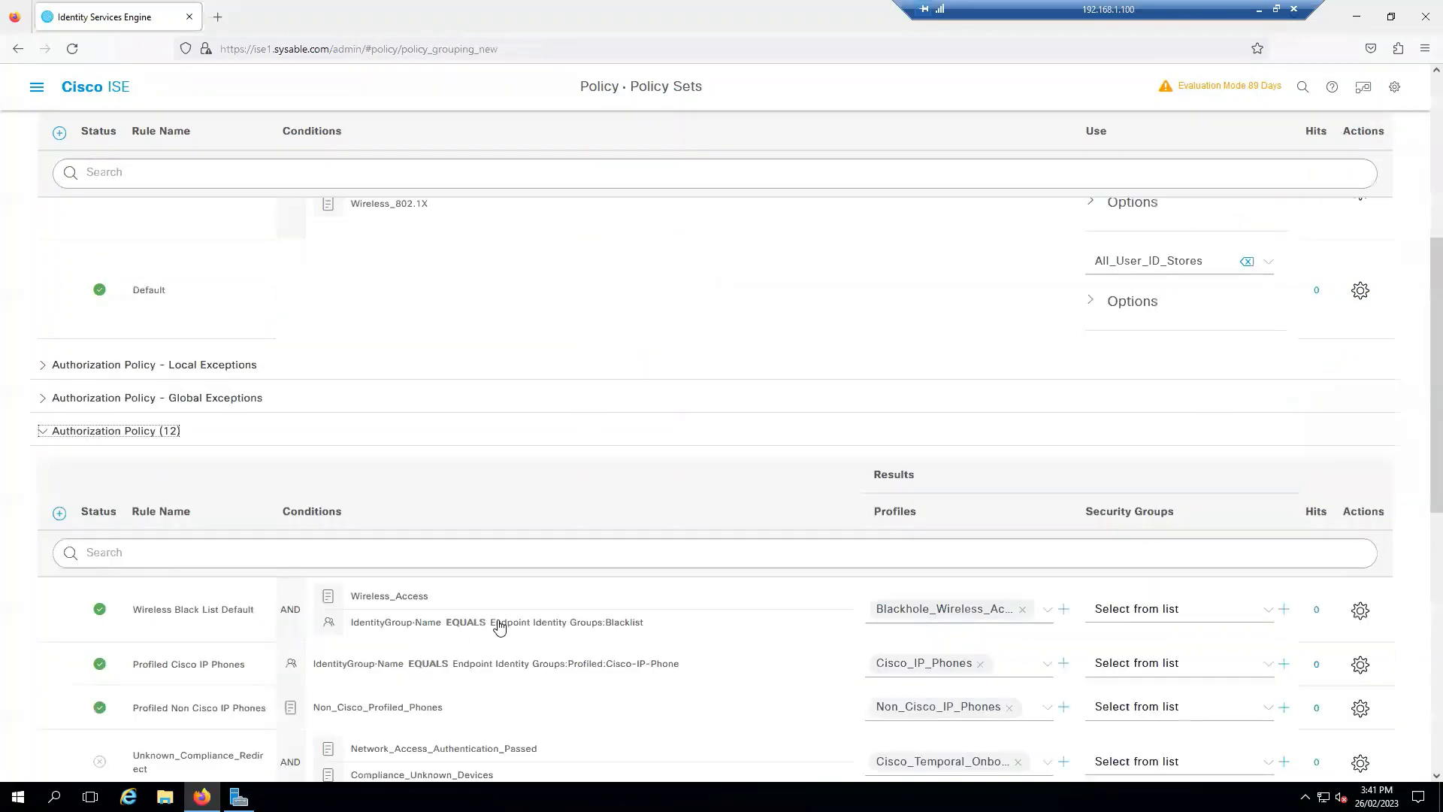
{"action": "scroll", "coordinate": [558, 442], "scroll_direction": "down", "scroll_amount": 1}
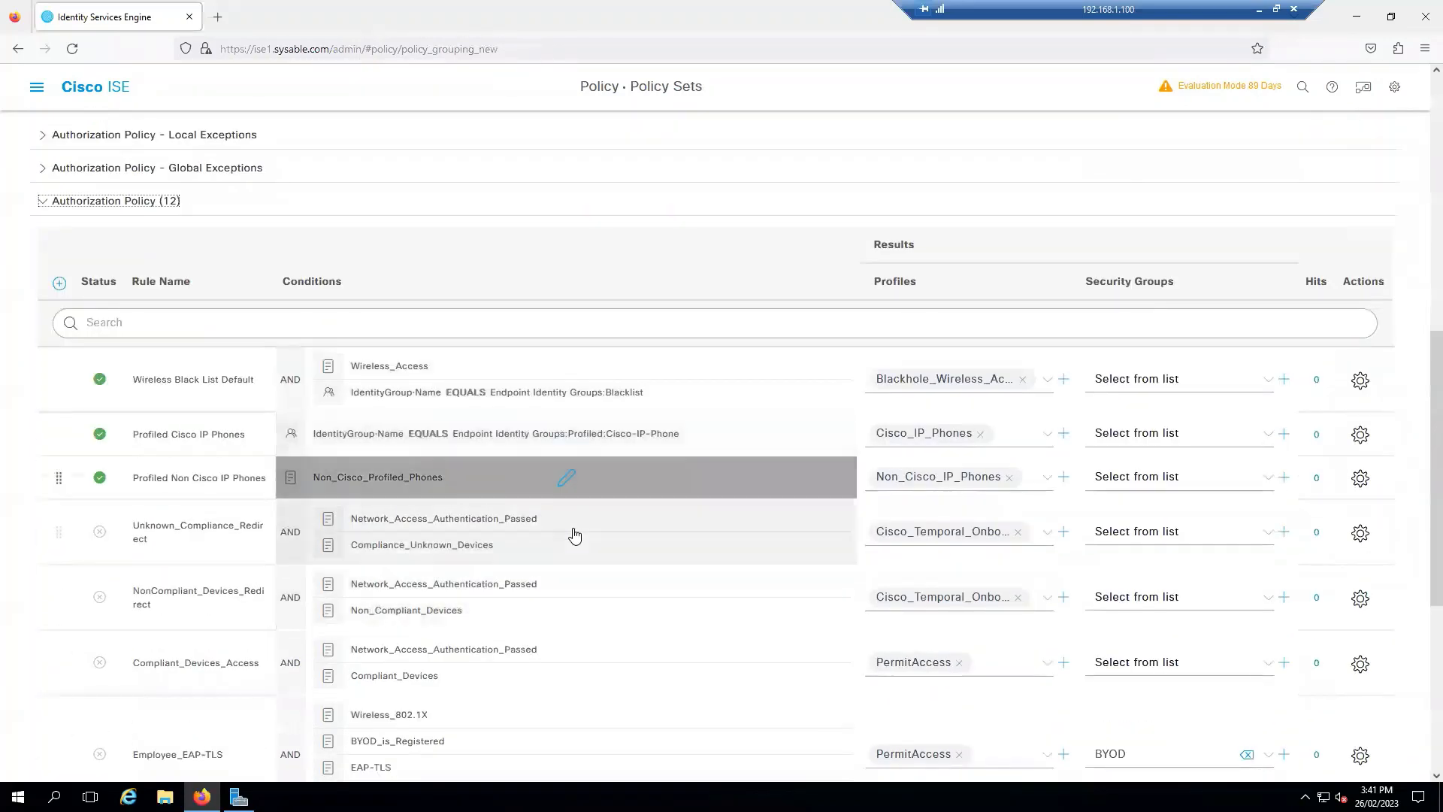
{"action": "scroll", "coordinate": [574, 535], "scroll_direction": "down", "scroll_amount": 5}
{"action": "scroll", "coordinate": [575, 535], "scroll_direction": "up", "scroll_amount": 4}
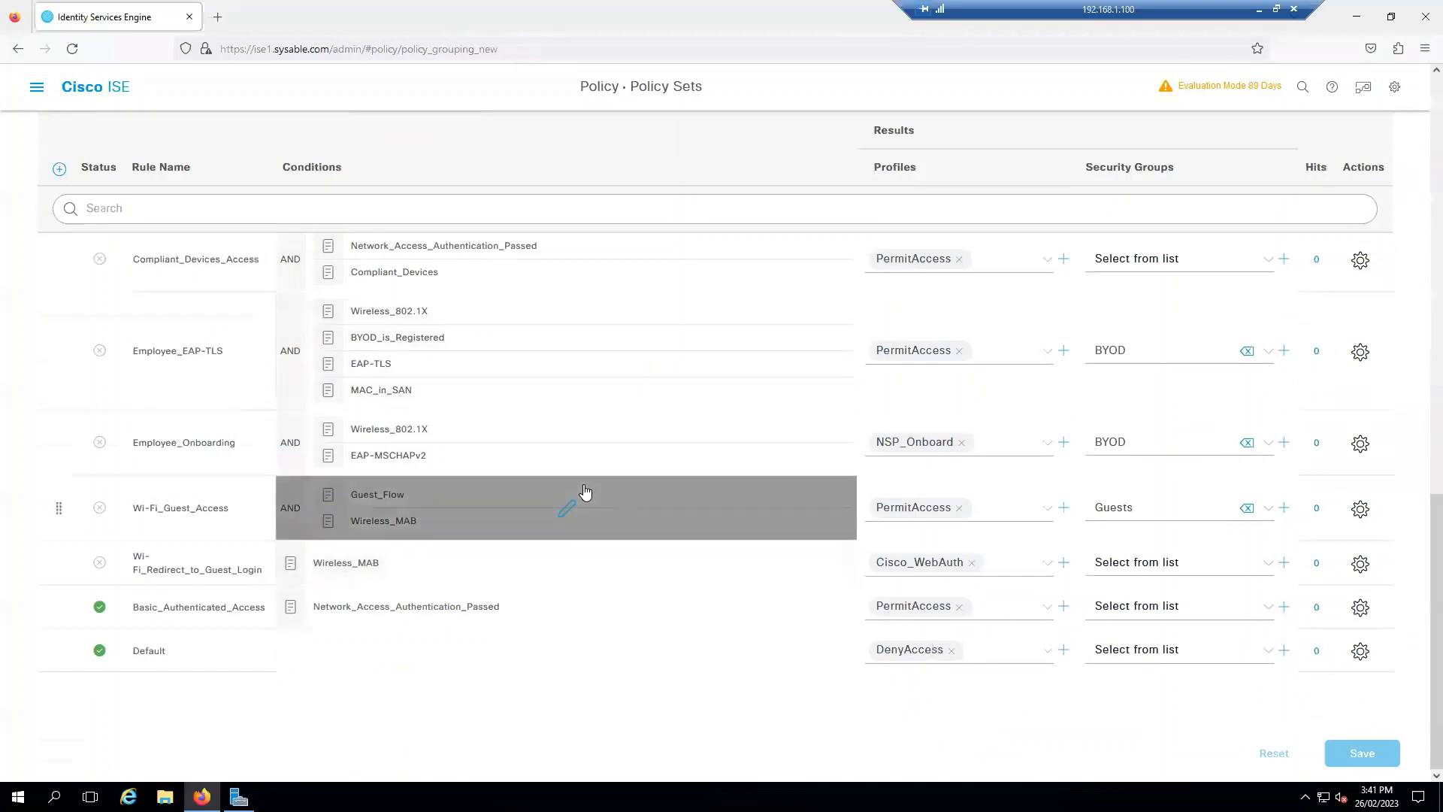
{"action": "scroll", "coordinate": [577, 497], "scroll_direction": "up", "scroll_amount": 6}
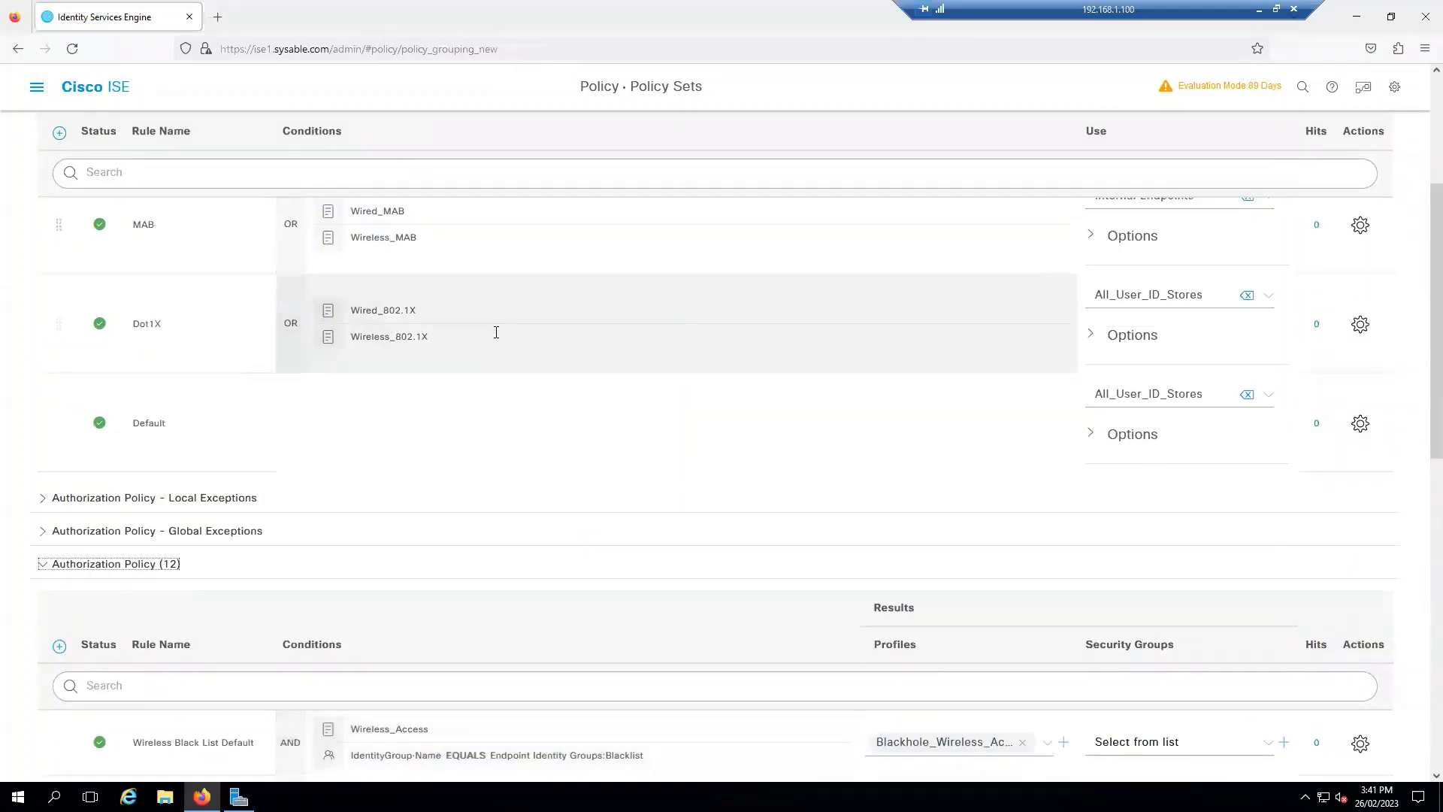
{"action": "scroll", "coordinate": [496, 329], "scroll_direction": "up", "scroll_amount": 4}
{"action": "left_click", "coordinate": [64, 141]}
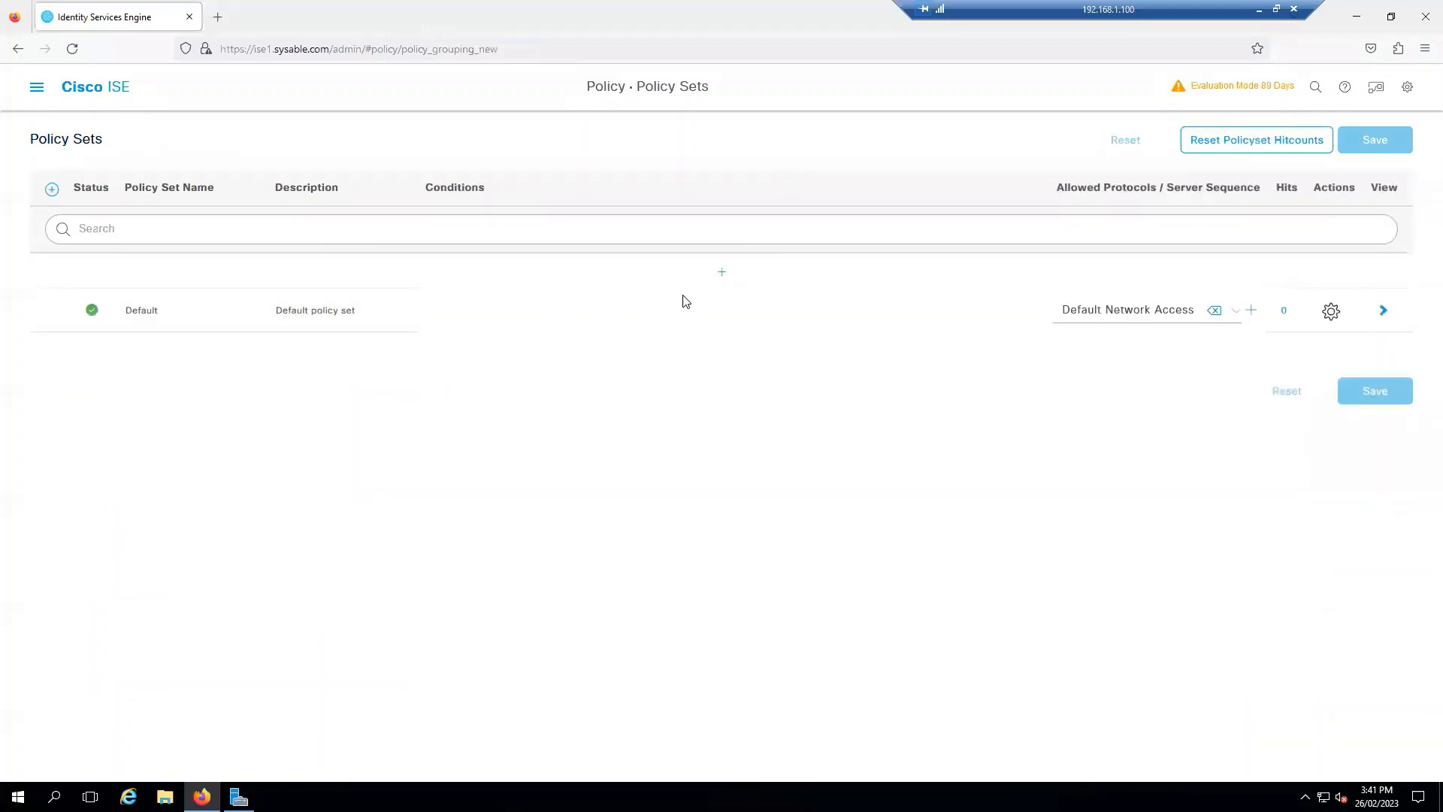
Step: Add a policy set named AUTH above Default and open its Conditions Studio, closing the tutorial overlay
{"action": "left_click", "coordinate": [722, 276]}
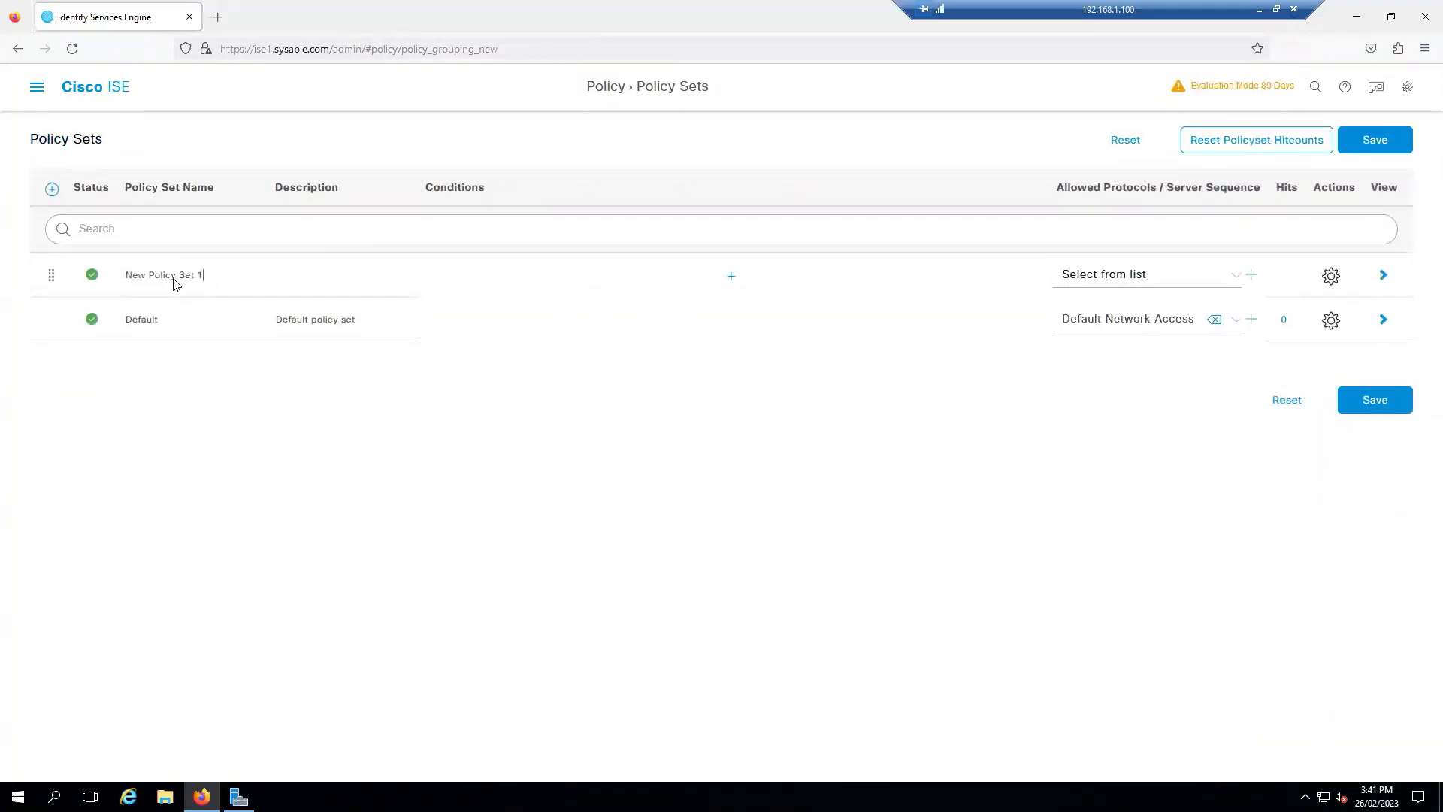
{"action": "left_click_drag", "start_coordinate": [174, 279], "coordinate": [115, 277]}
{"action": "type", "text": "AUTH"}
{"action": "left_click", "coordinate": [729, 277]}
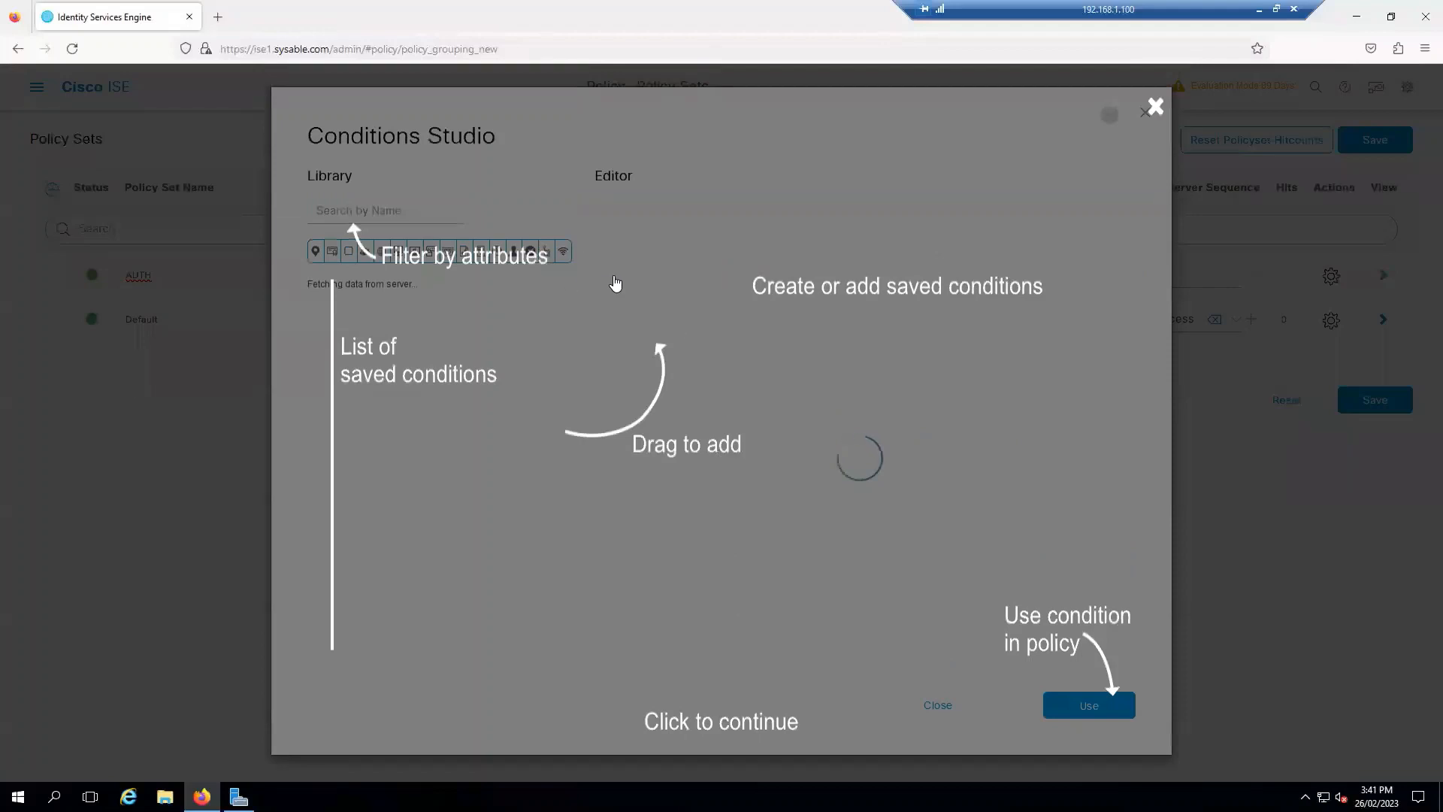
{"action": "left_click", "coordinate": [706, 167]}
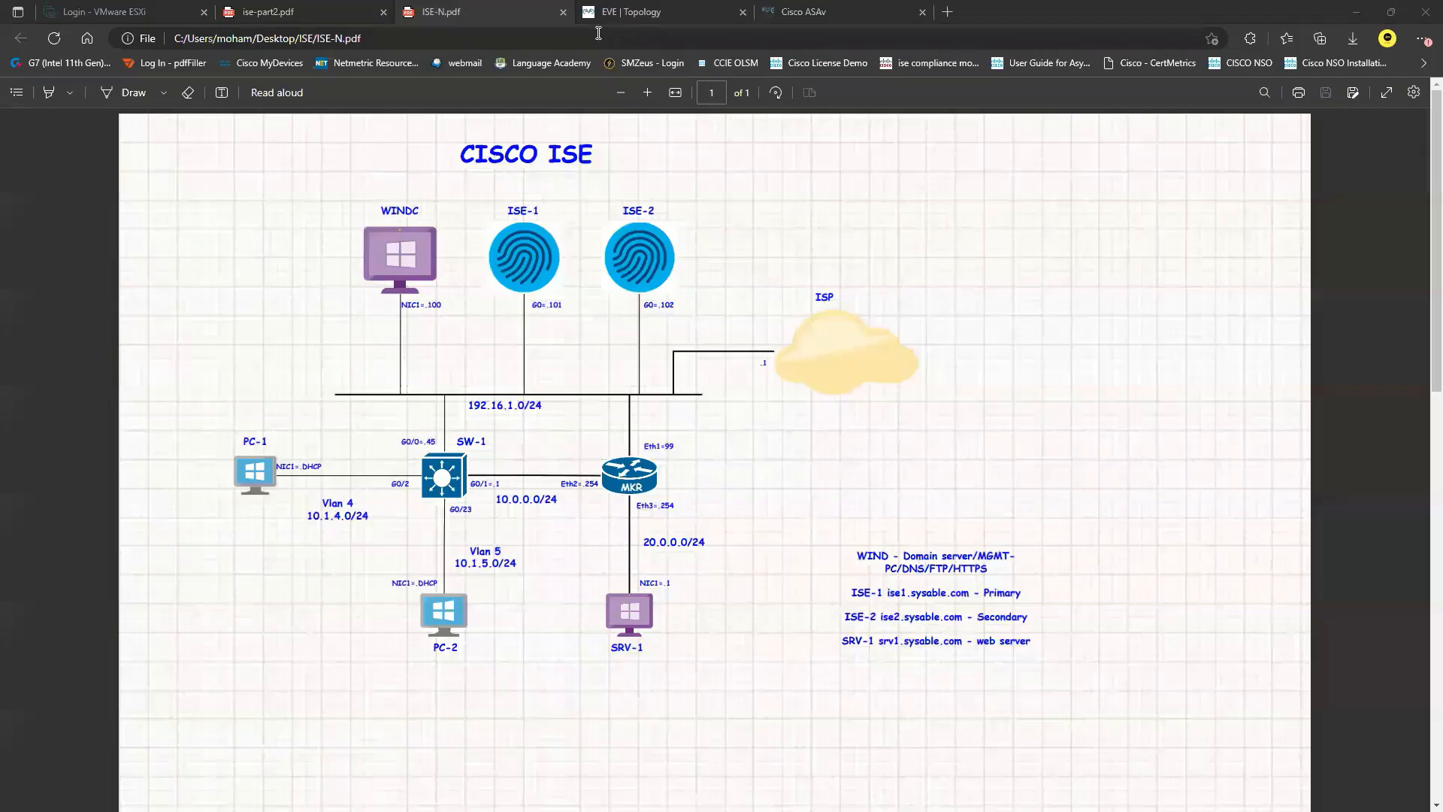
Step: Draw two red freehand strokes underlining the link below SW-1 on the PDF
{"action": "left_click", "coordinate": [163, 93]}
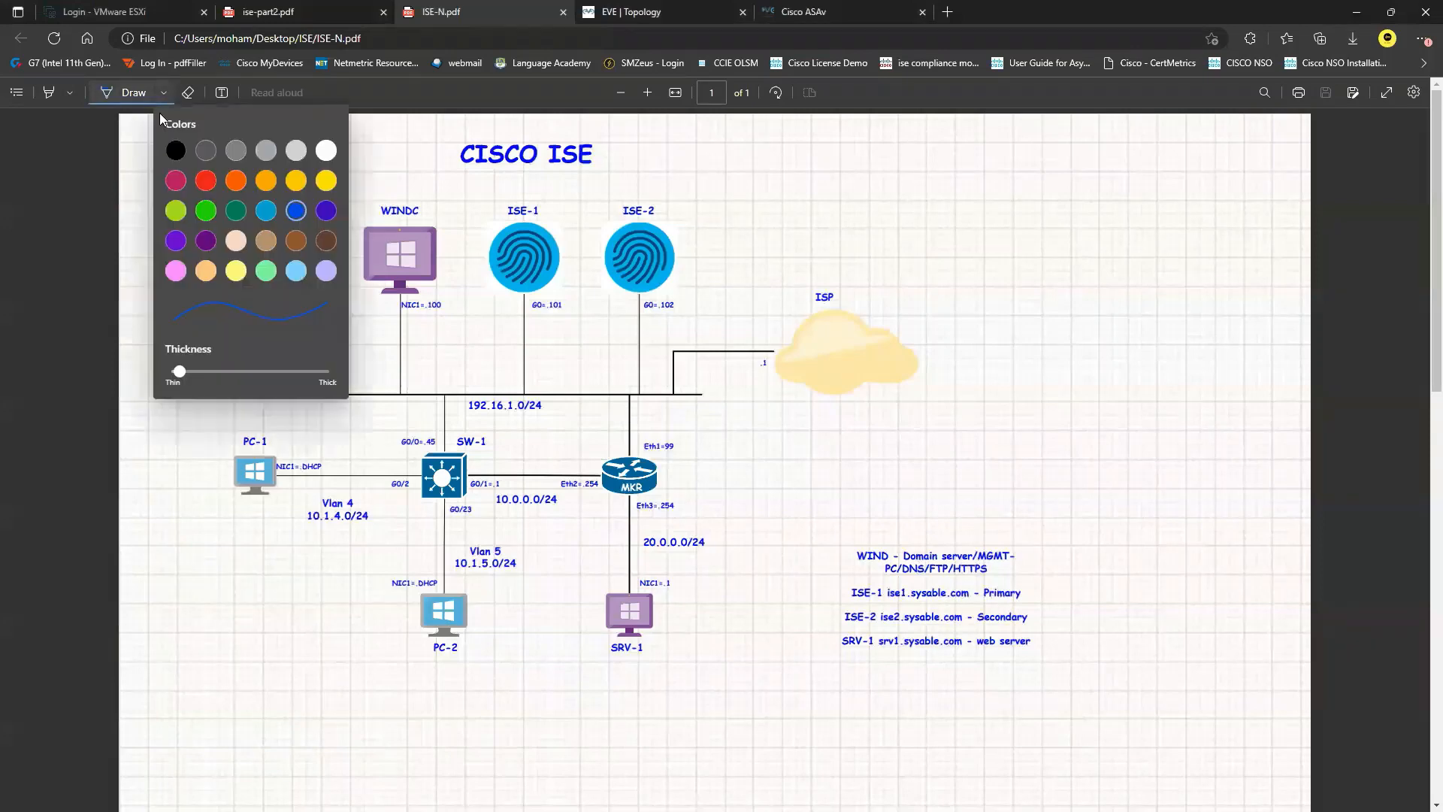
{"action": "left_click", "coordinate": [177, 152]}
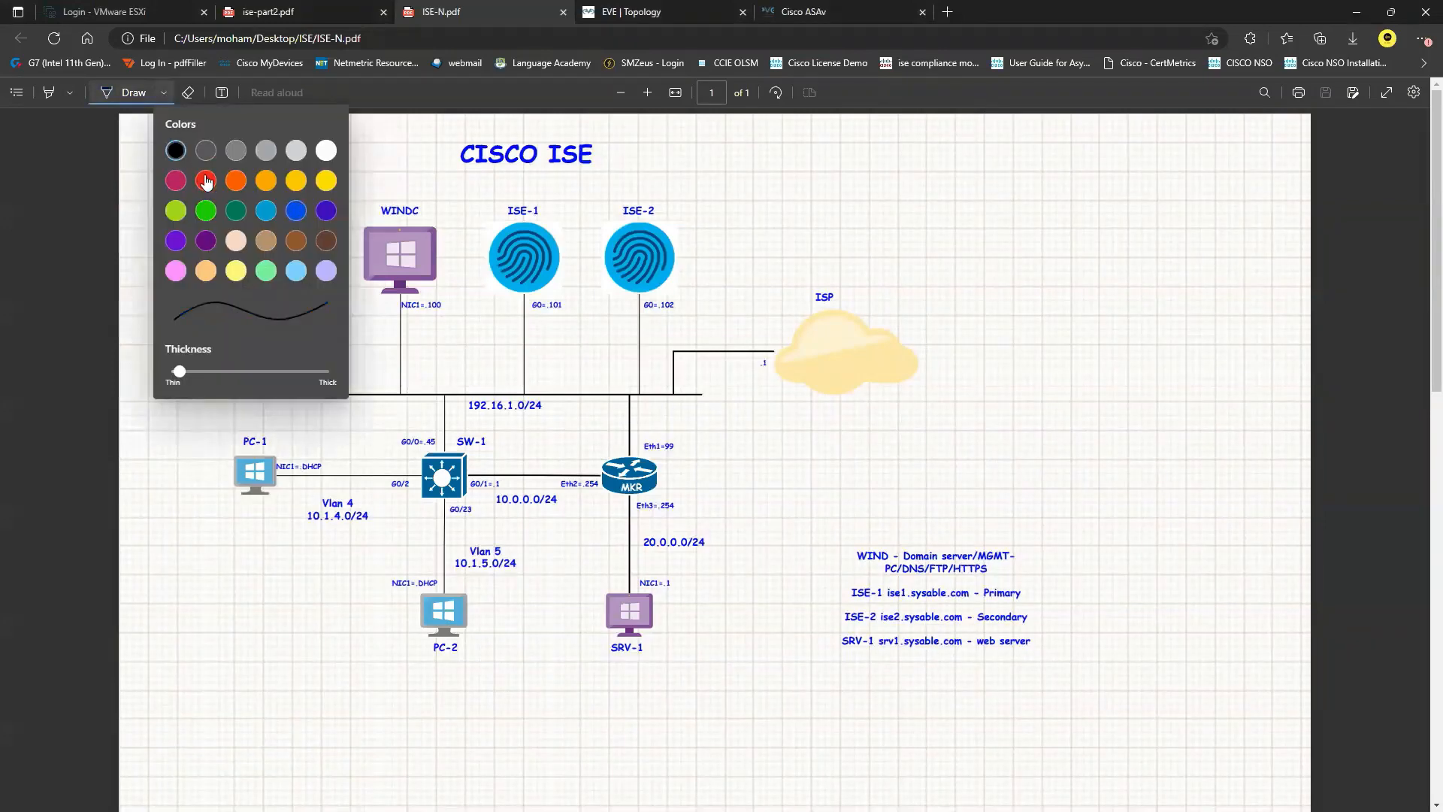
{"action": "left_click", "coordinate": [206, 181]}
{"action": "left_click_drag", "start_coordinate": [423, 521], "coordinate": [473, 517]}
{"action": "left_click_drag", "start_coordinate": [416, 531], "coordinate": [490, 520]}
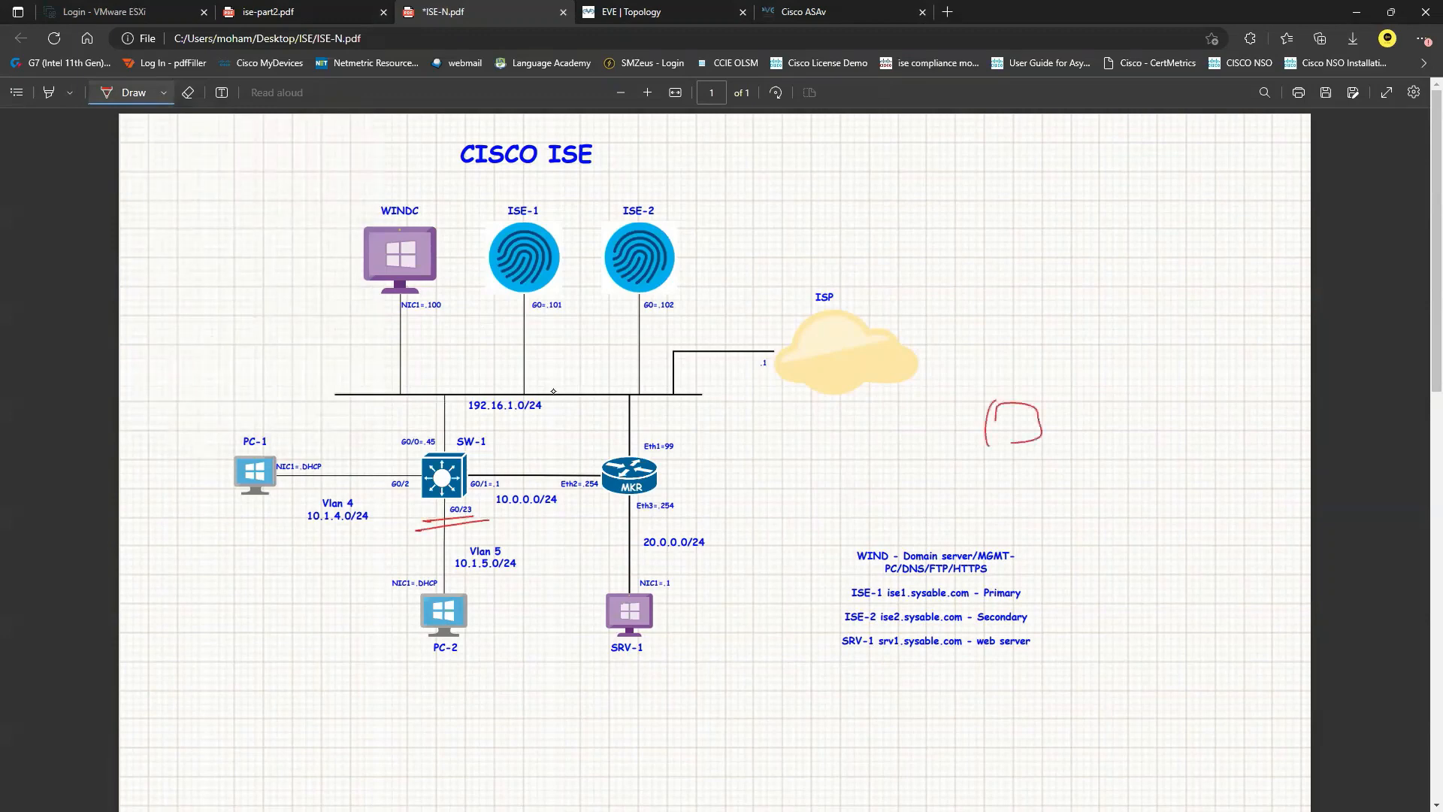
Step: Sketch small boxes right of the diagram, enclose them in a large box, and circle the rightmost
{"action": "left_click_drag", "start_coordinate": [1125, 431], "coordinate": [1129, 429]}
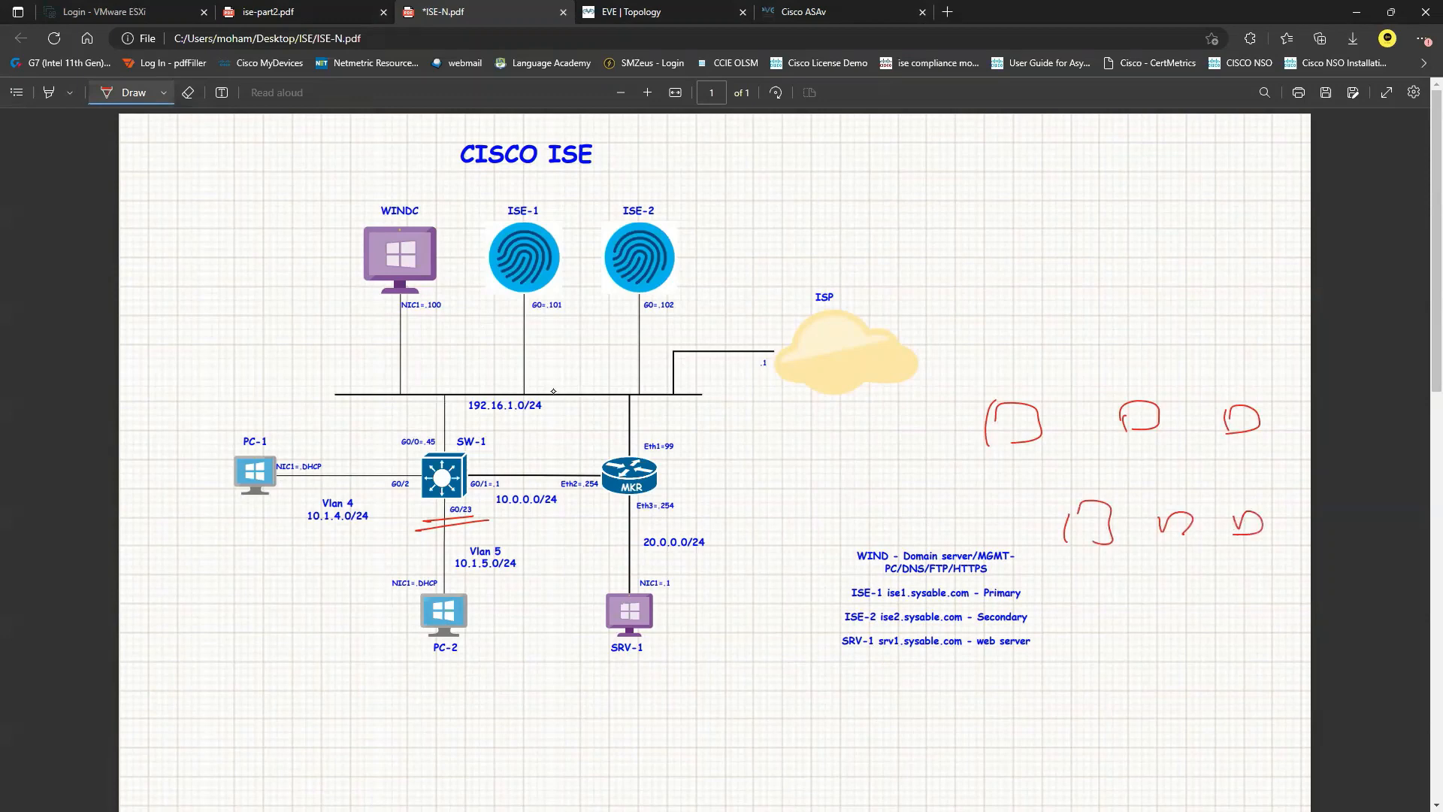
{"action": "mouse_move", "coordinate": [975, 391]}
{"action": "left_mouse_down"}
{"action": "mouse_move", "coordinate": [1187, 406]}
{"action": "mouse_move", "coordinate": [992, 376]}
{"action": "left_mouse_up"}
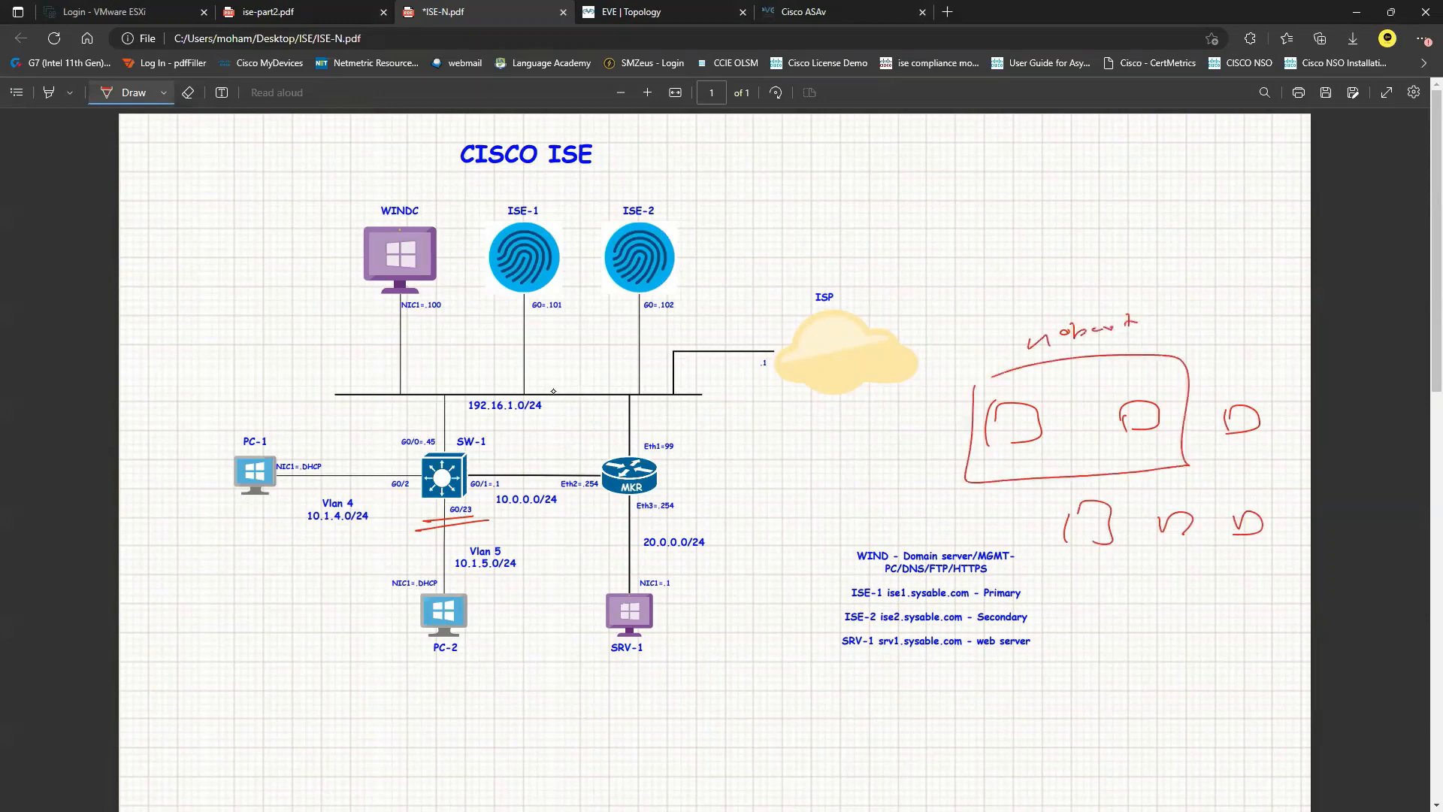
{"action": "mouse_move", "coordinate": [1224, 412]}
{"action": "left_mouse_down"}
{"action": "mouse_move", "coordinate": [1297, 445]}
{"action": "mouse_move", "coordinate": [1239, 387]}
{"action": "left_mouse_up"}
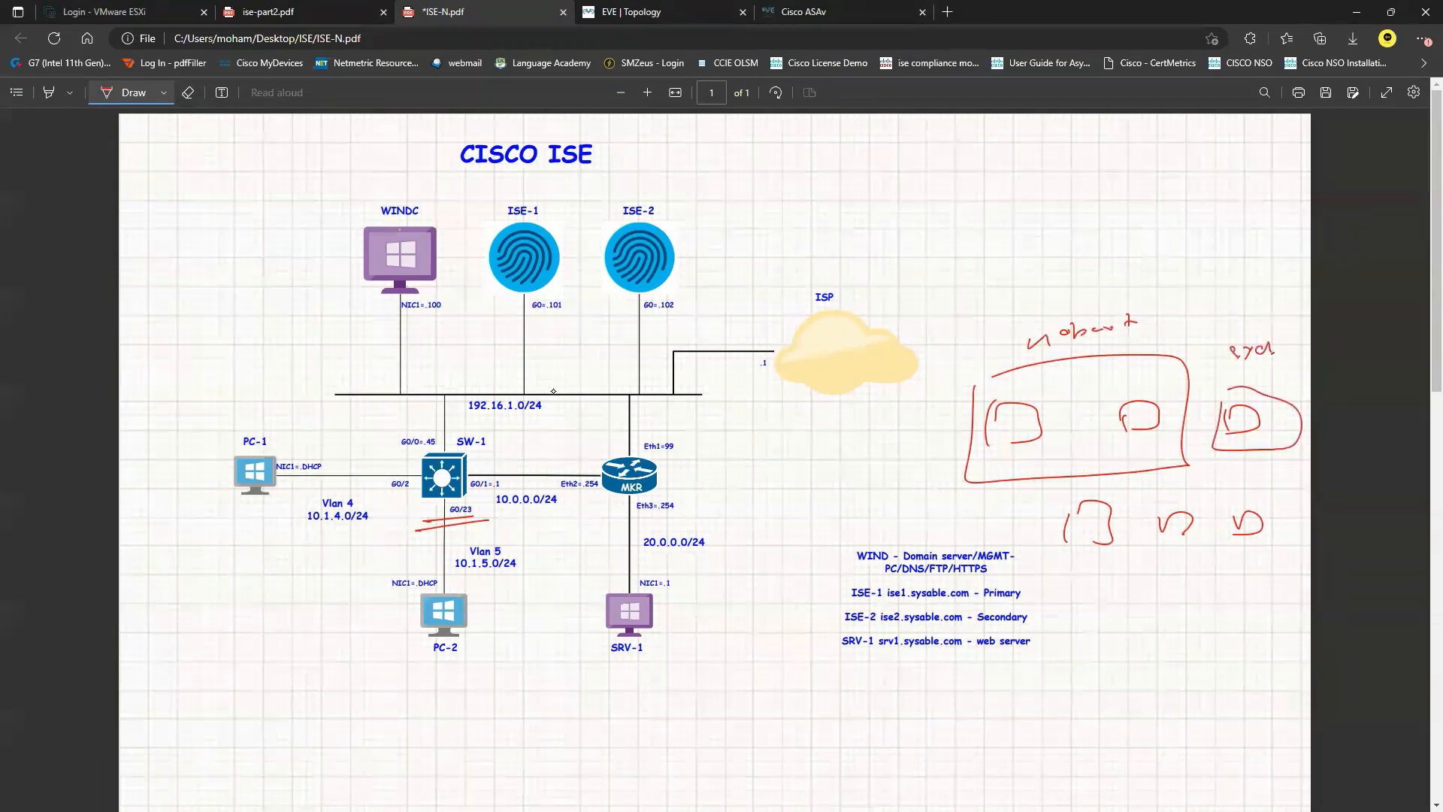